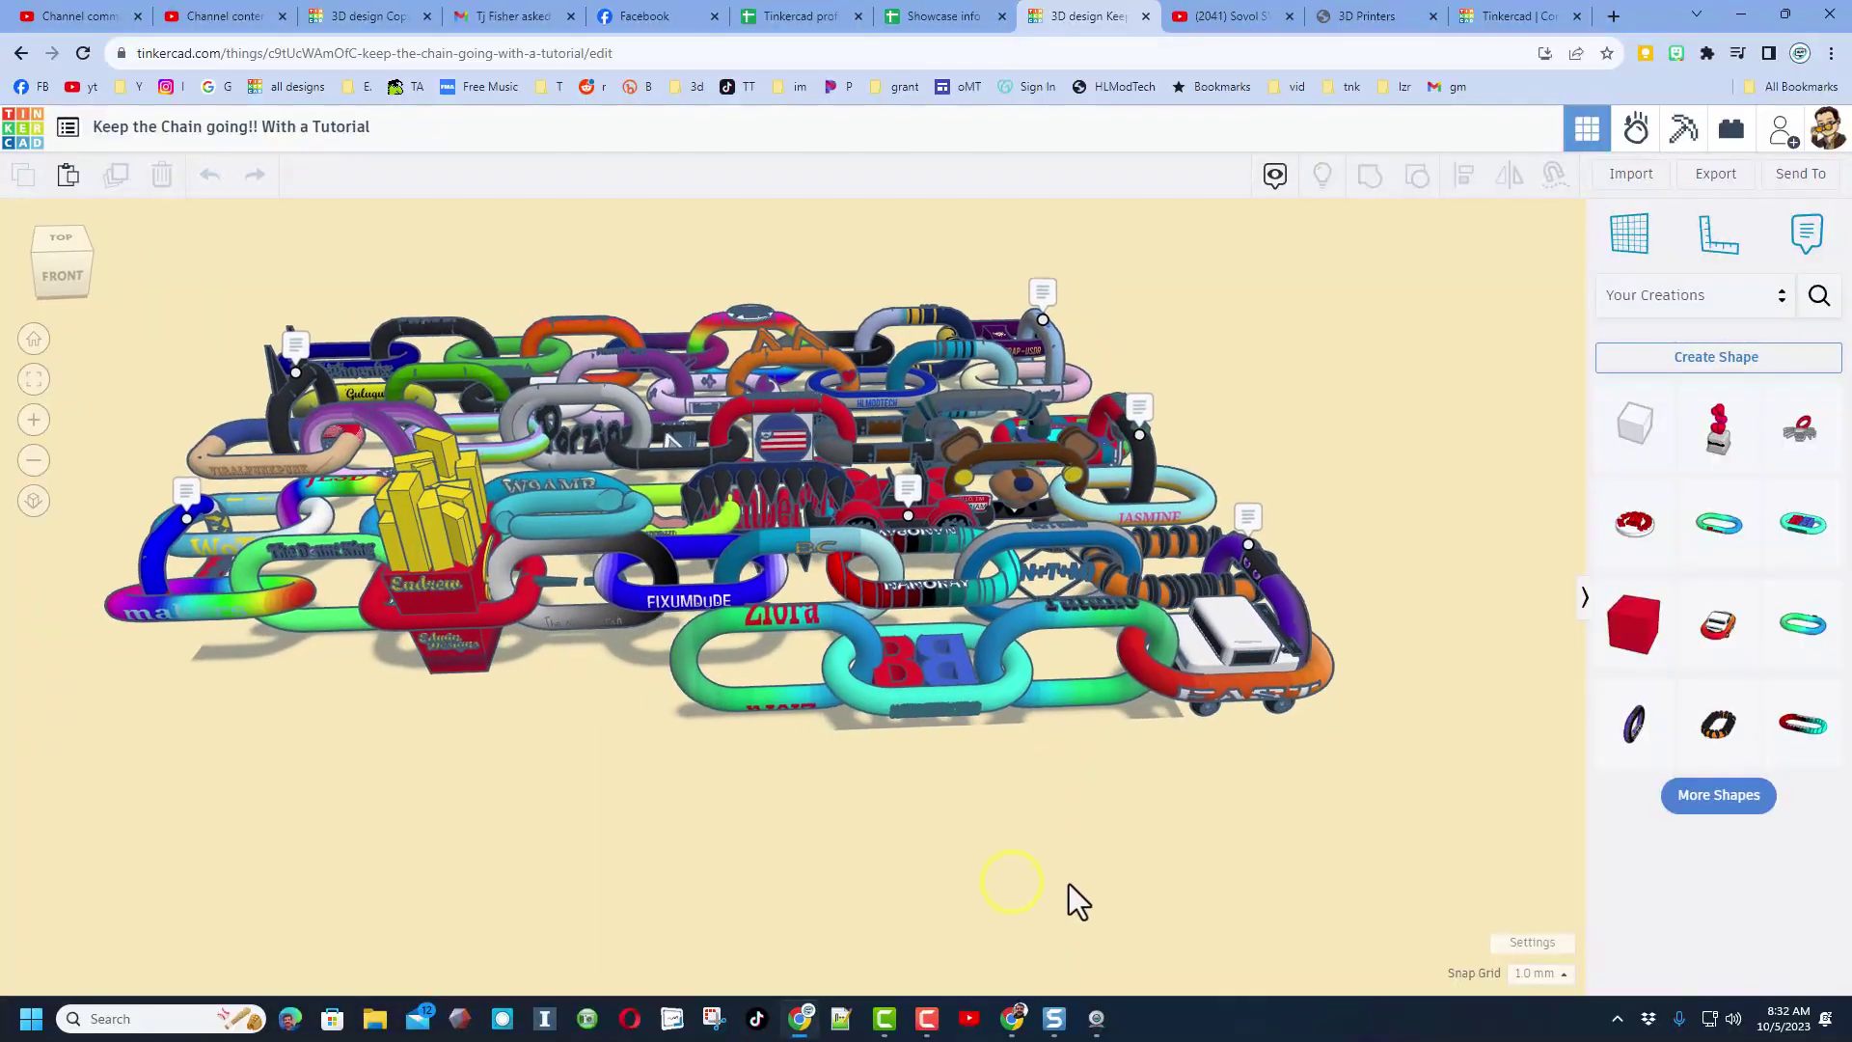
Orbit the view to look over the chain links in the Keep the Chain going design.
mouse_move(1070, 885)
right_down()
mouse_move(995, 888)
mouse_move(998, 910)
right_up()
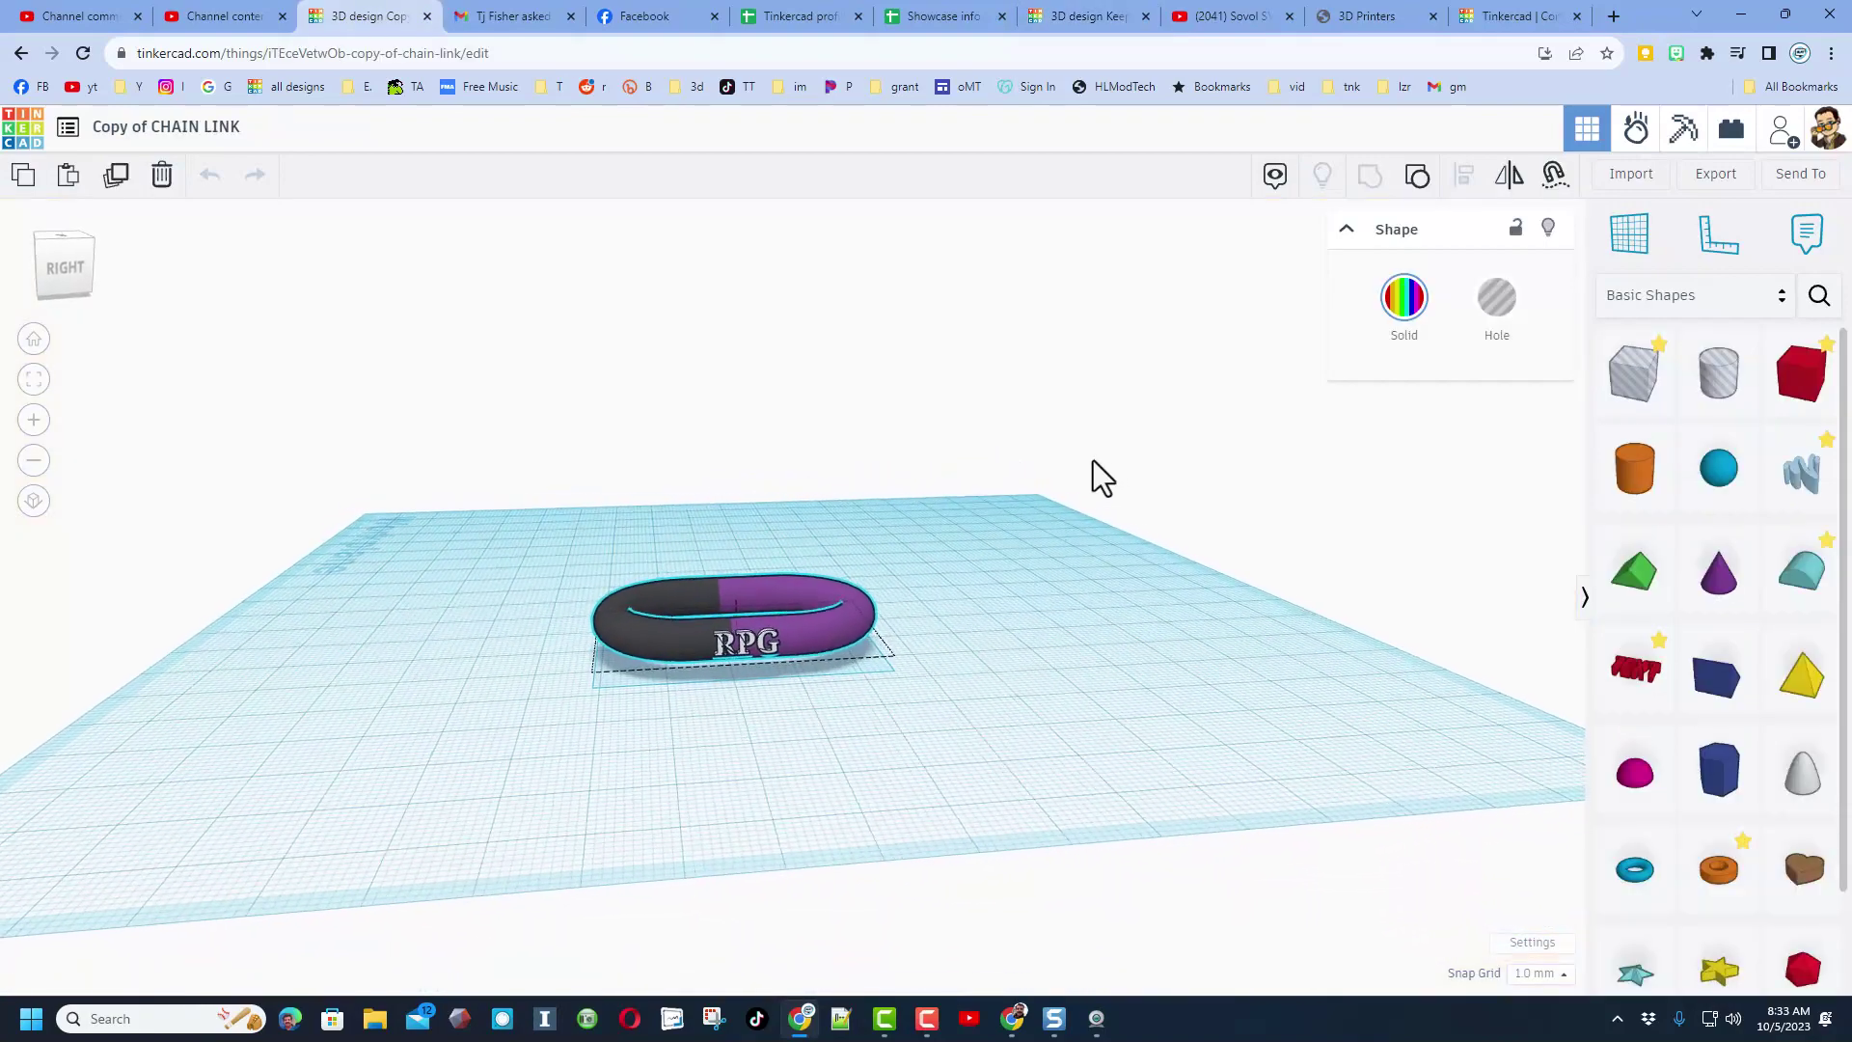
scroll(784, 783, up, 2)
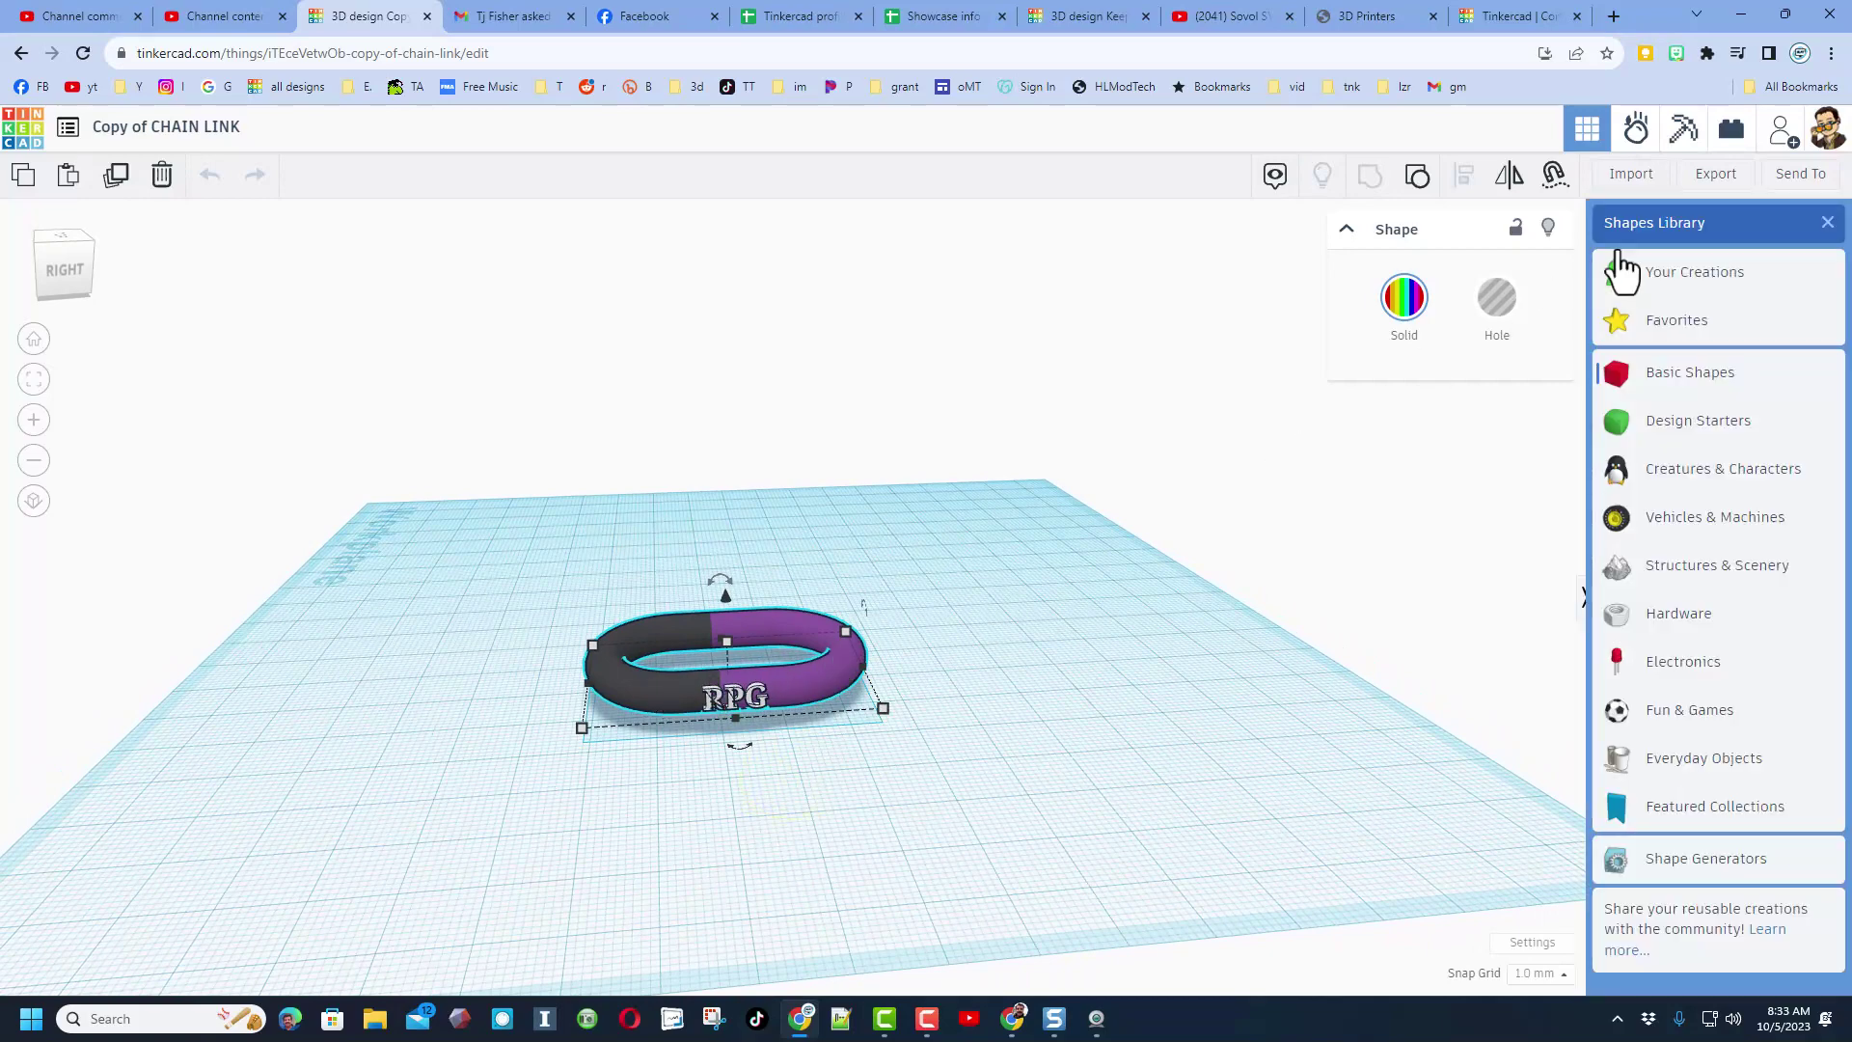
Show the Your Creations shapes, then drag-select the entire purple-black RPG link.
click(1653, 276)
right_drag(1312, 508, 1248, 557)
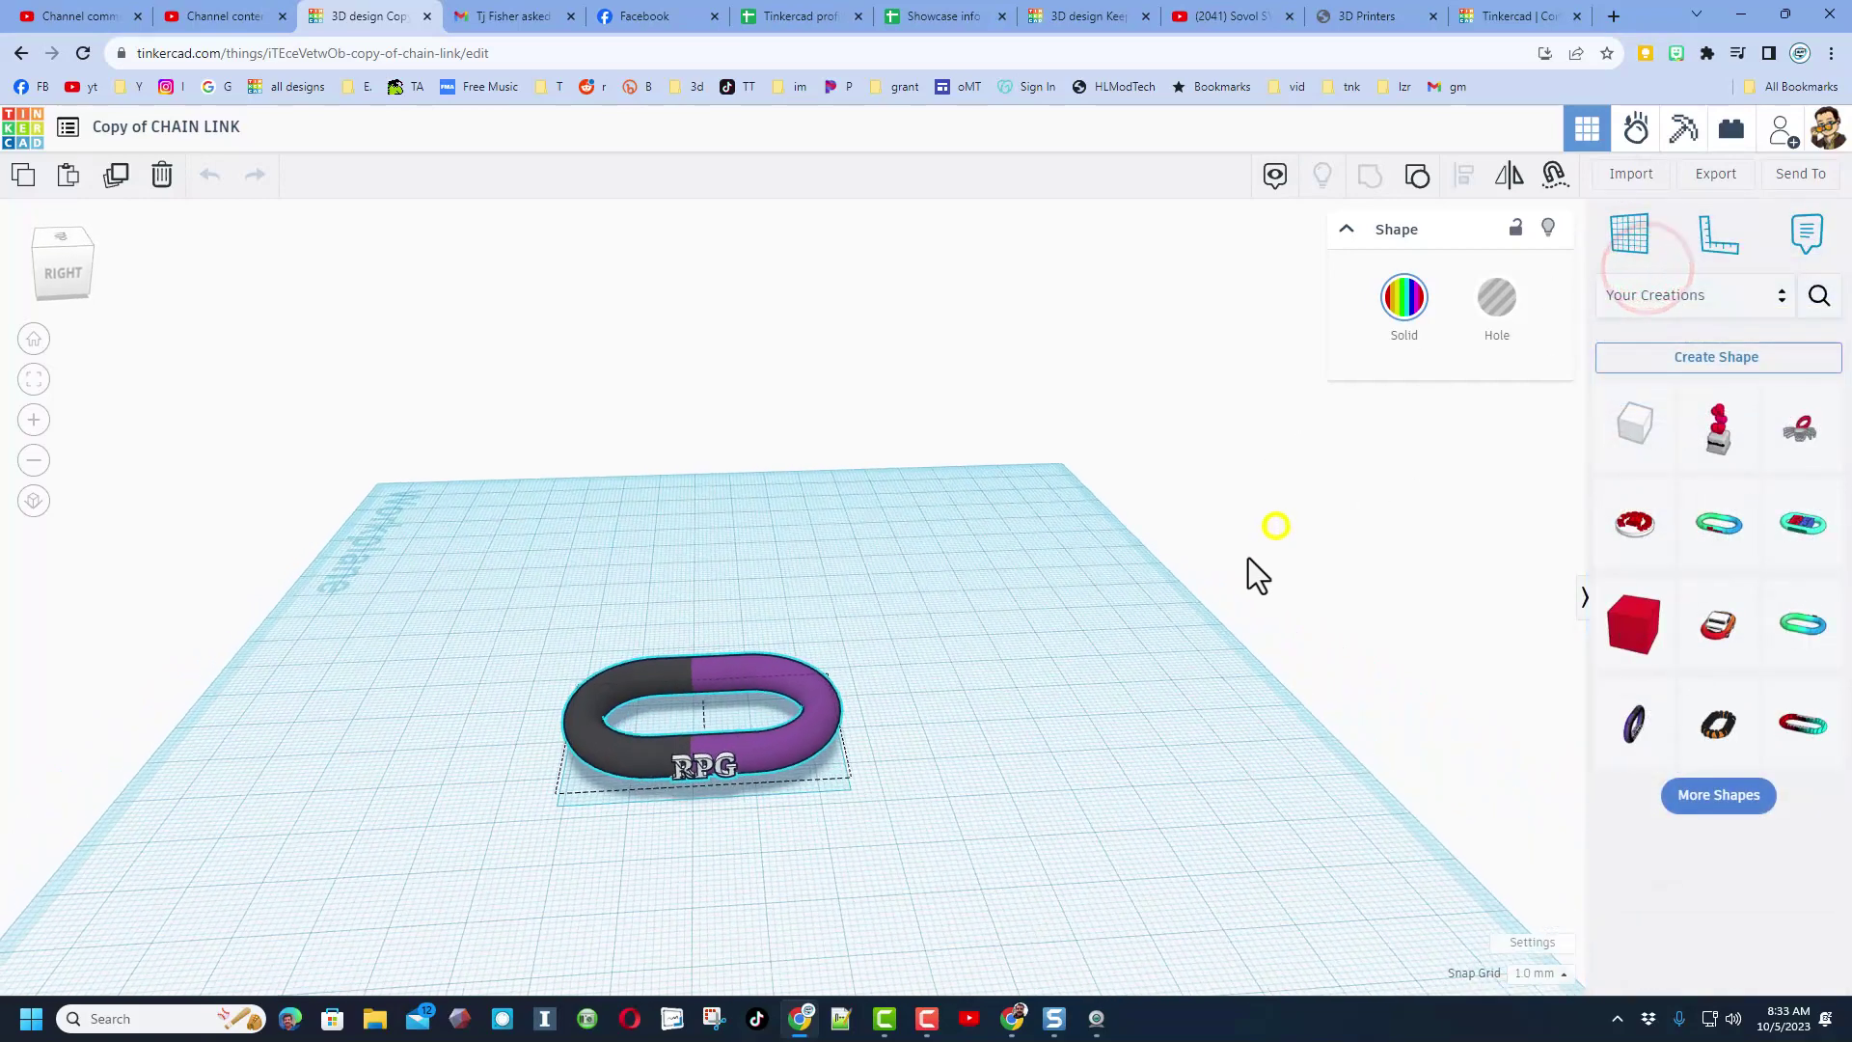
drag(488, 586, 899, 865)
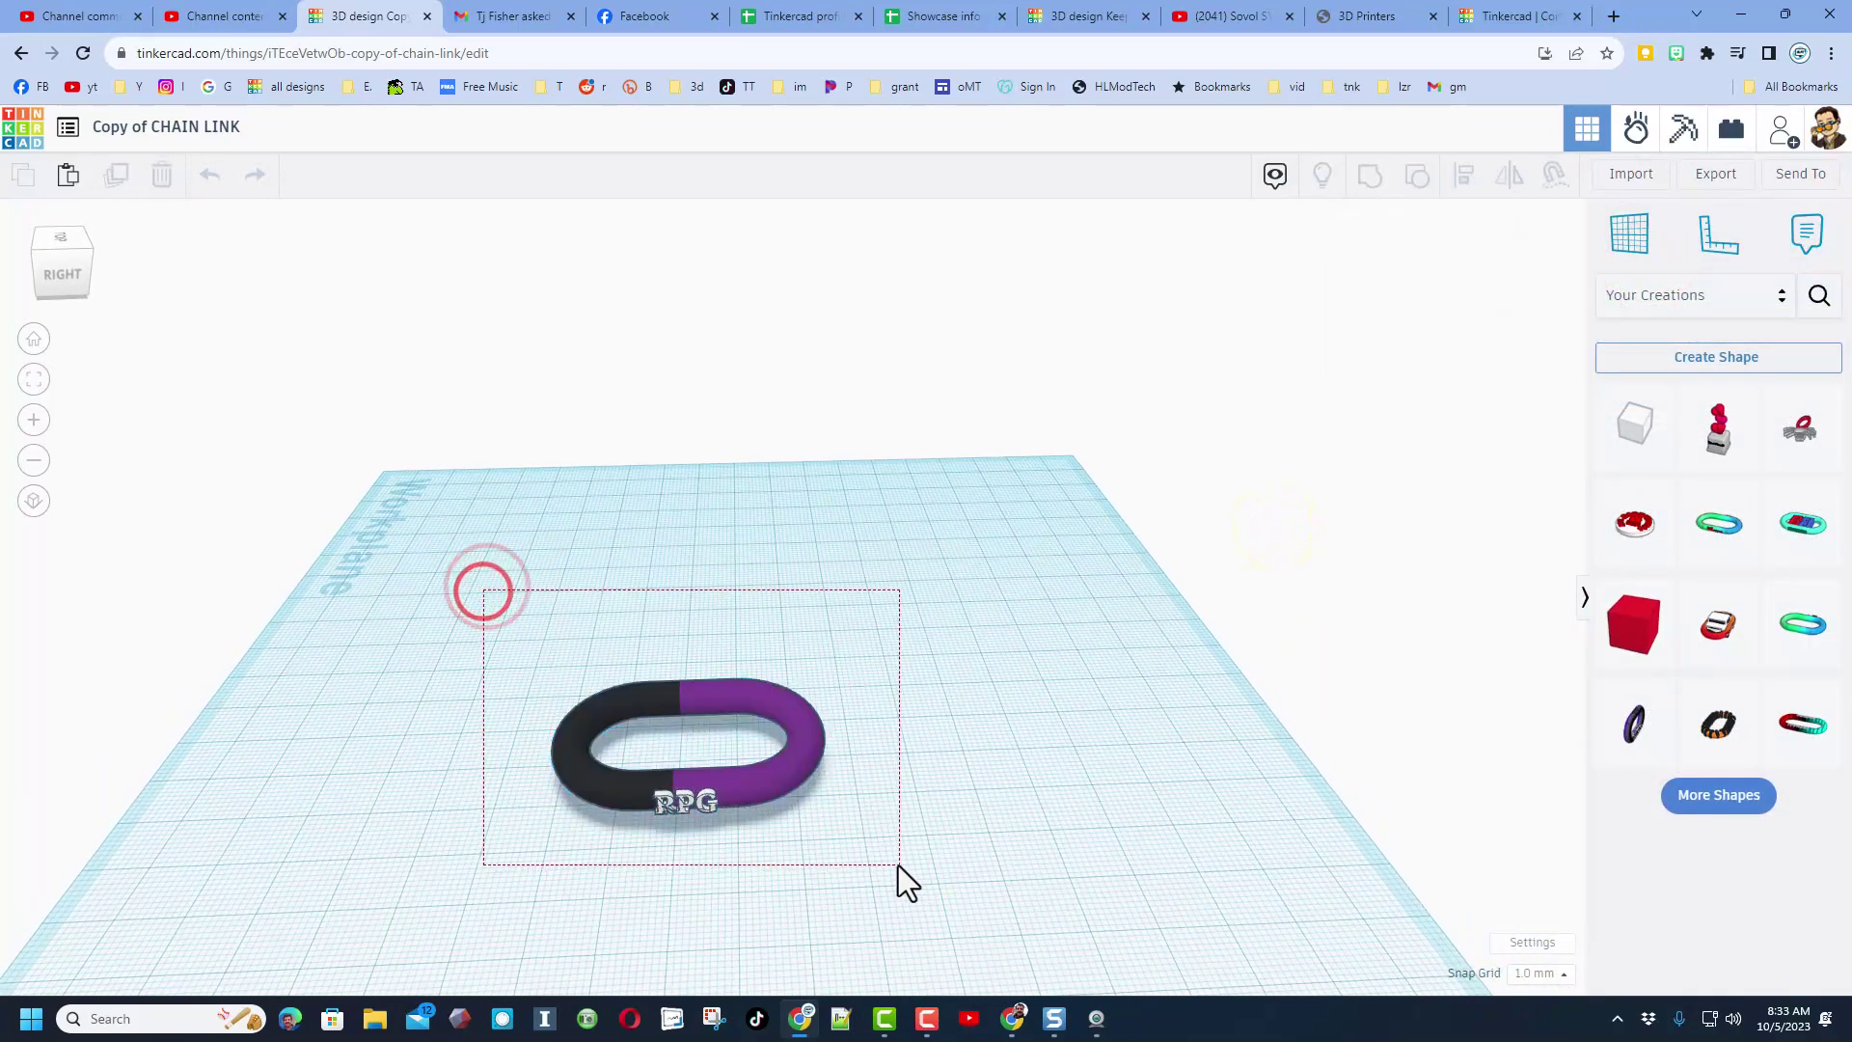
Create a custom shape named 'link richard' with the tag 'chain link' and save it.
click(1716, 357)
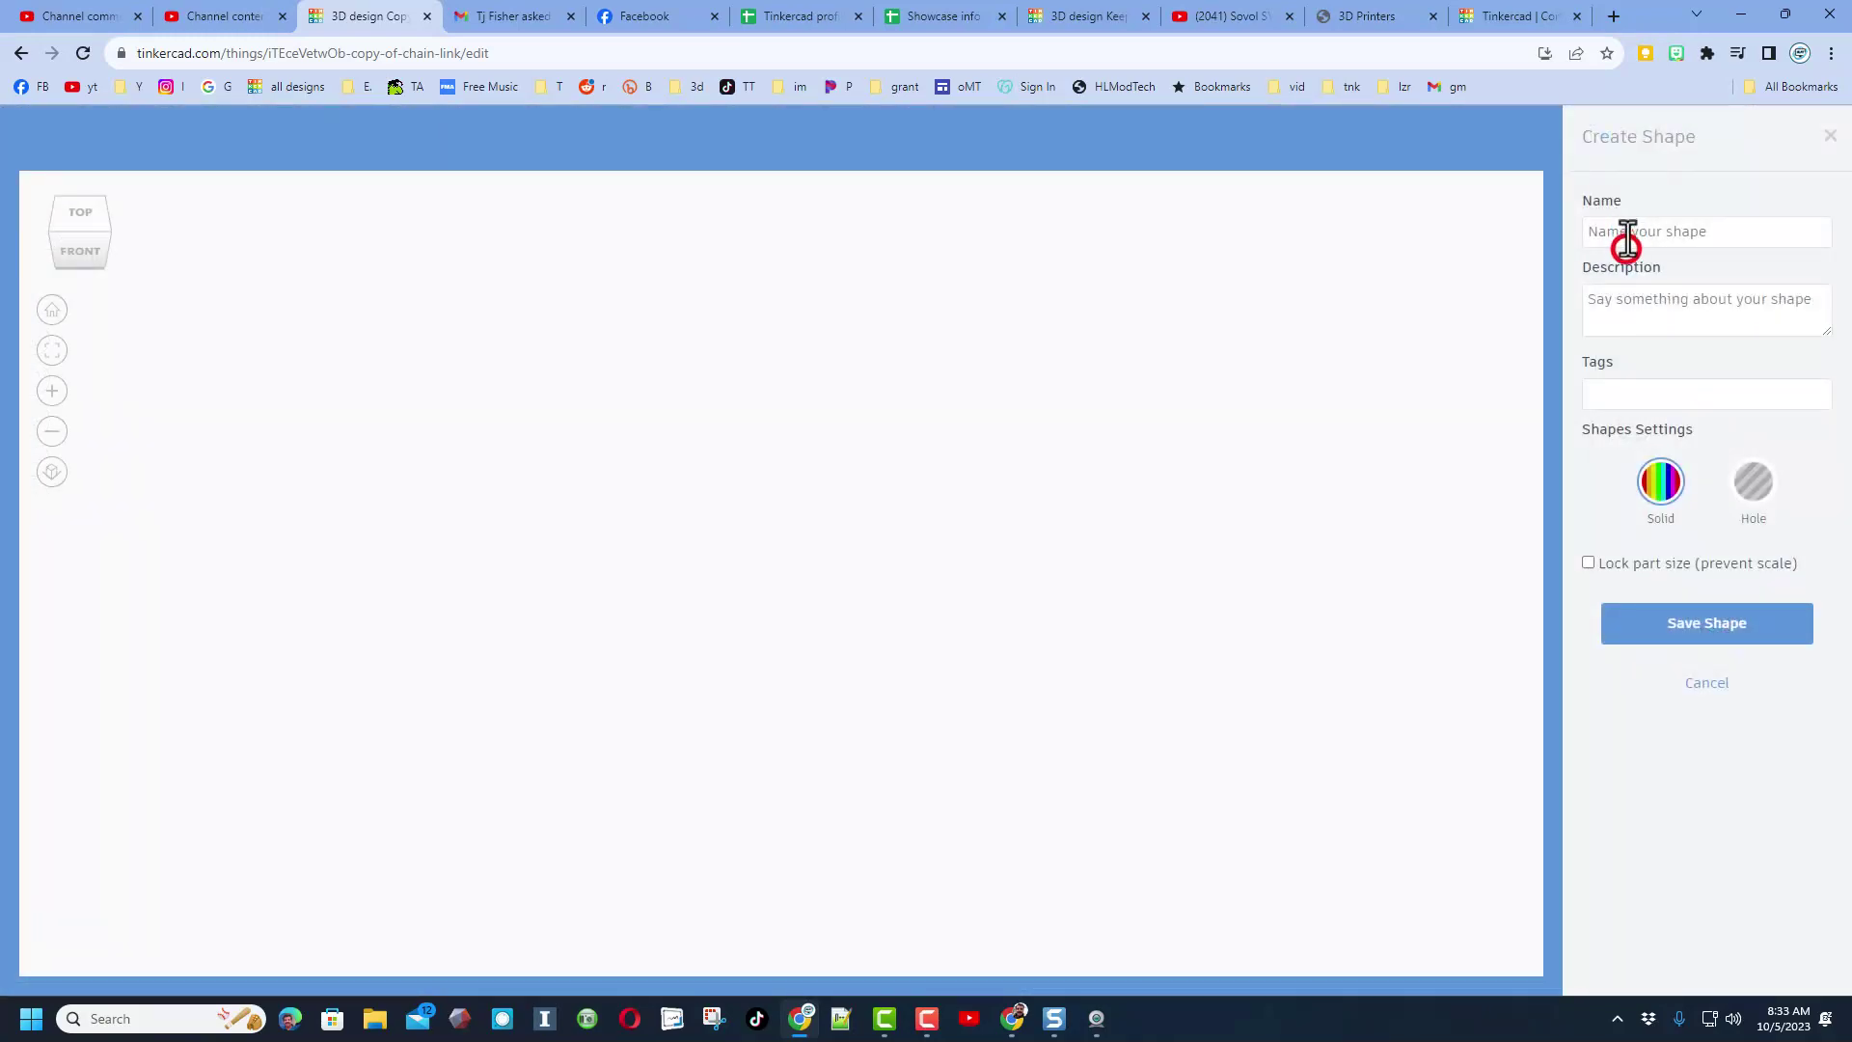
click(1626, 240)
text(link richard)
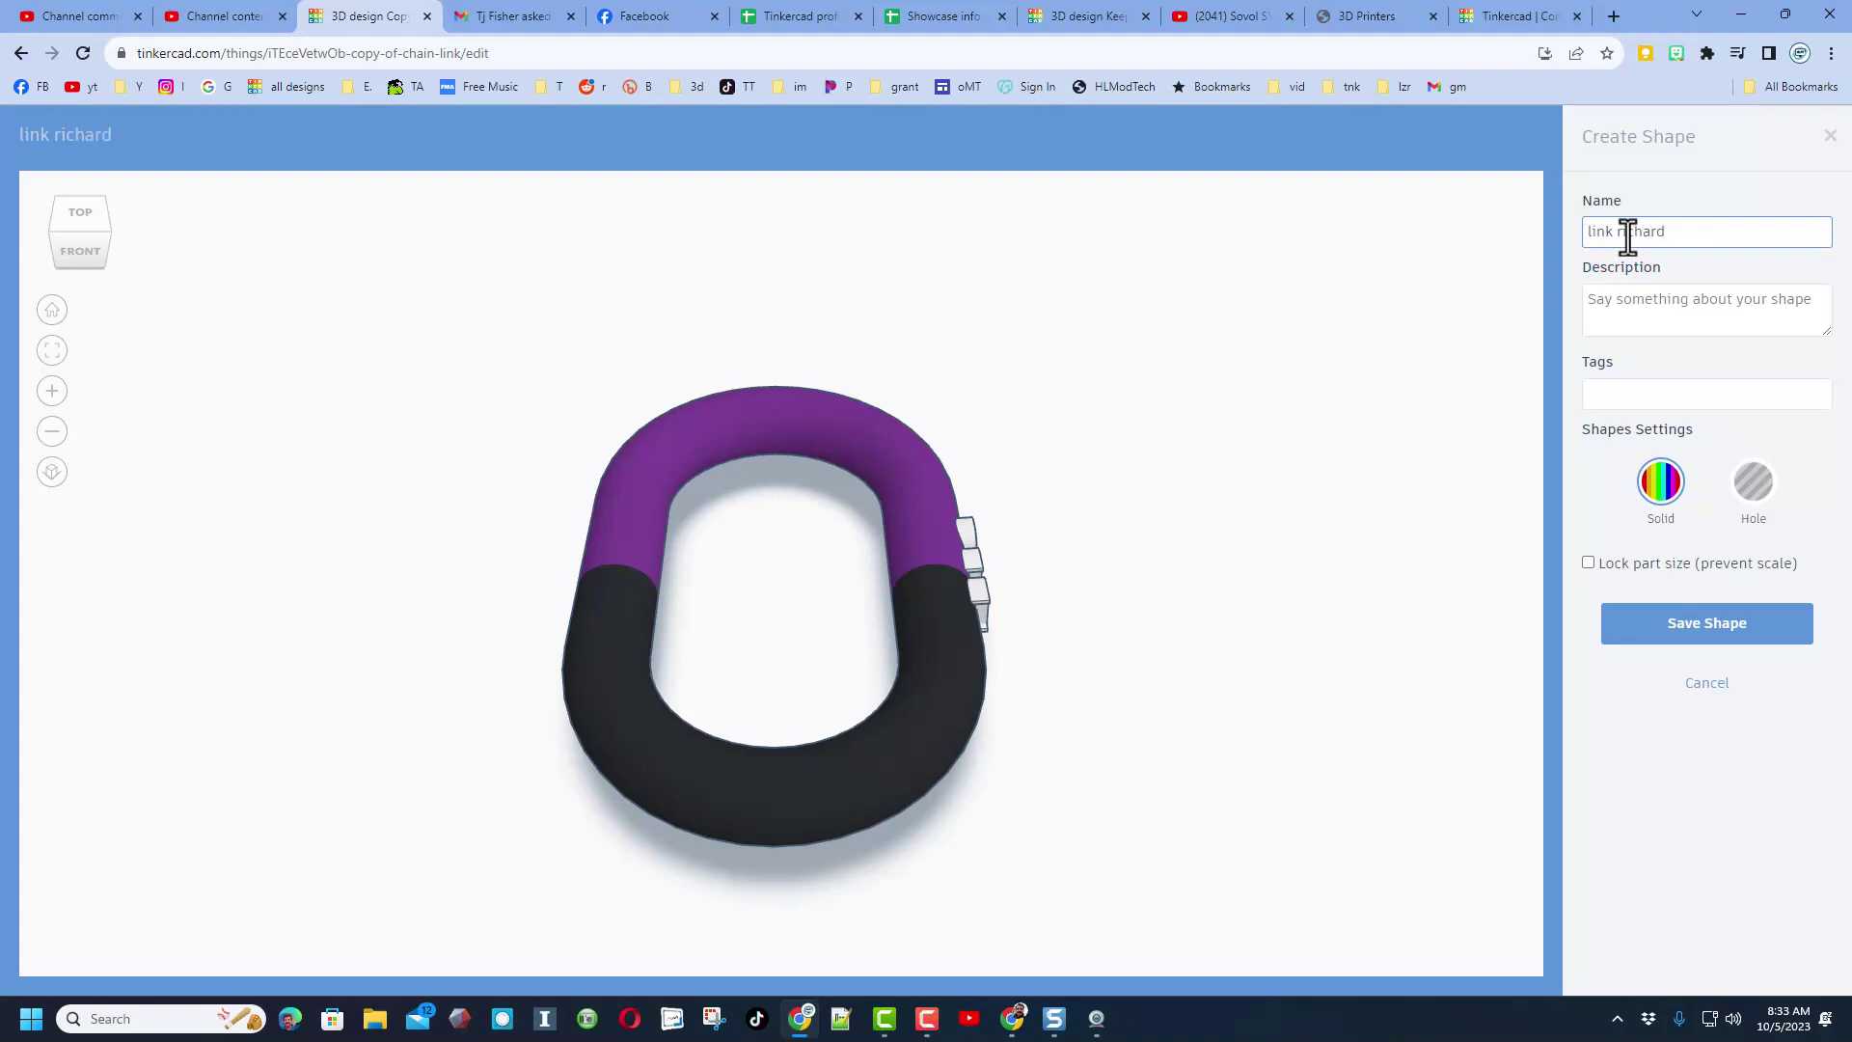
click(1632, 399)
text(chain link)
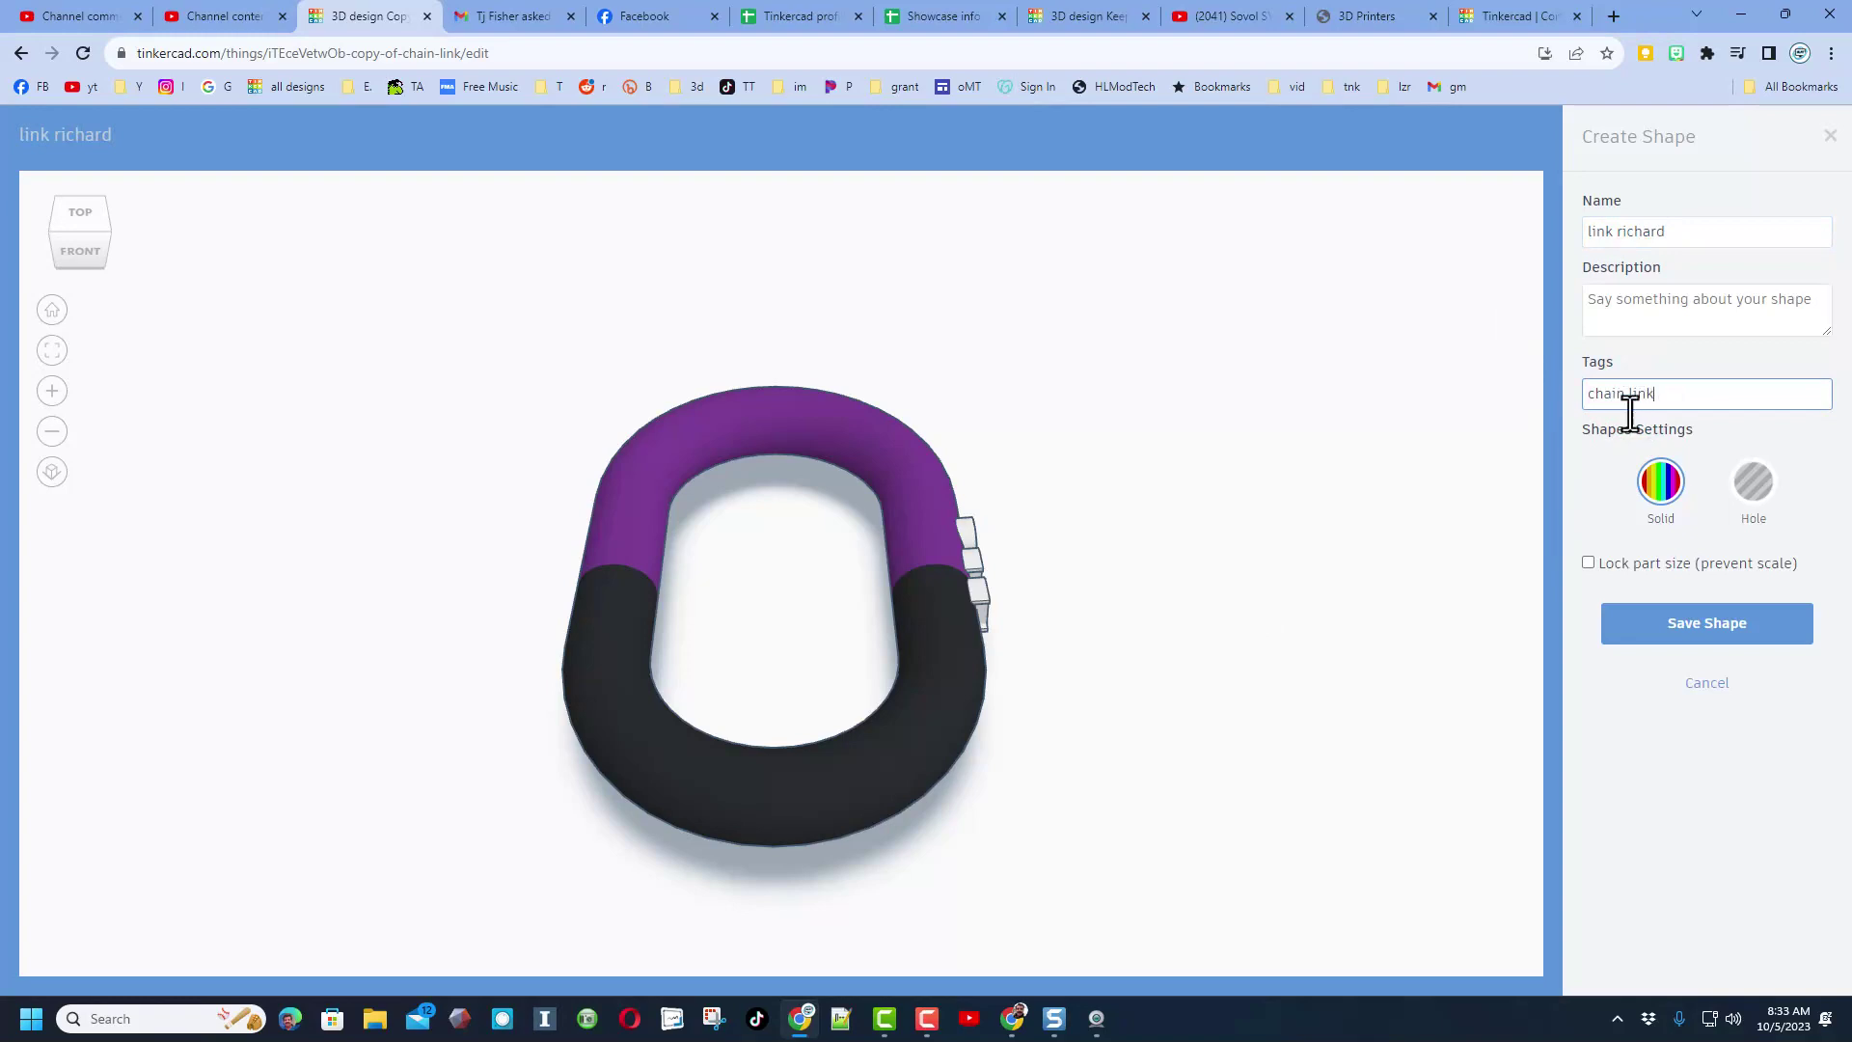
click(1639, 637)
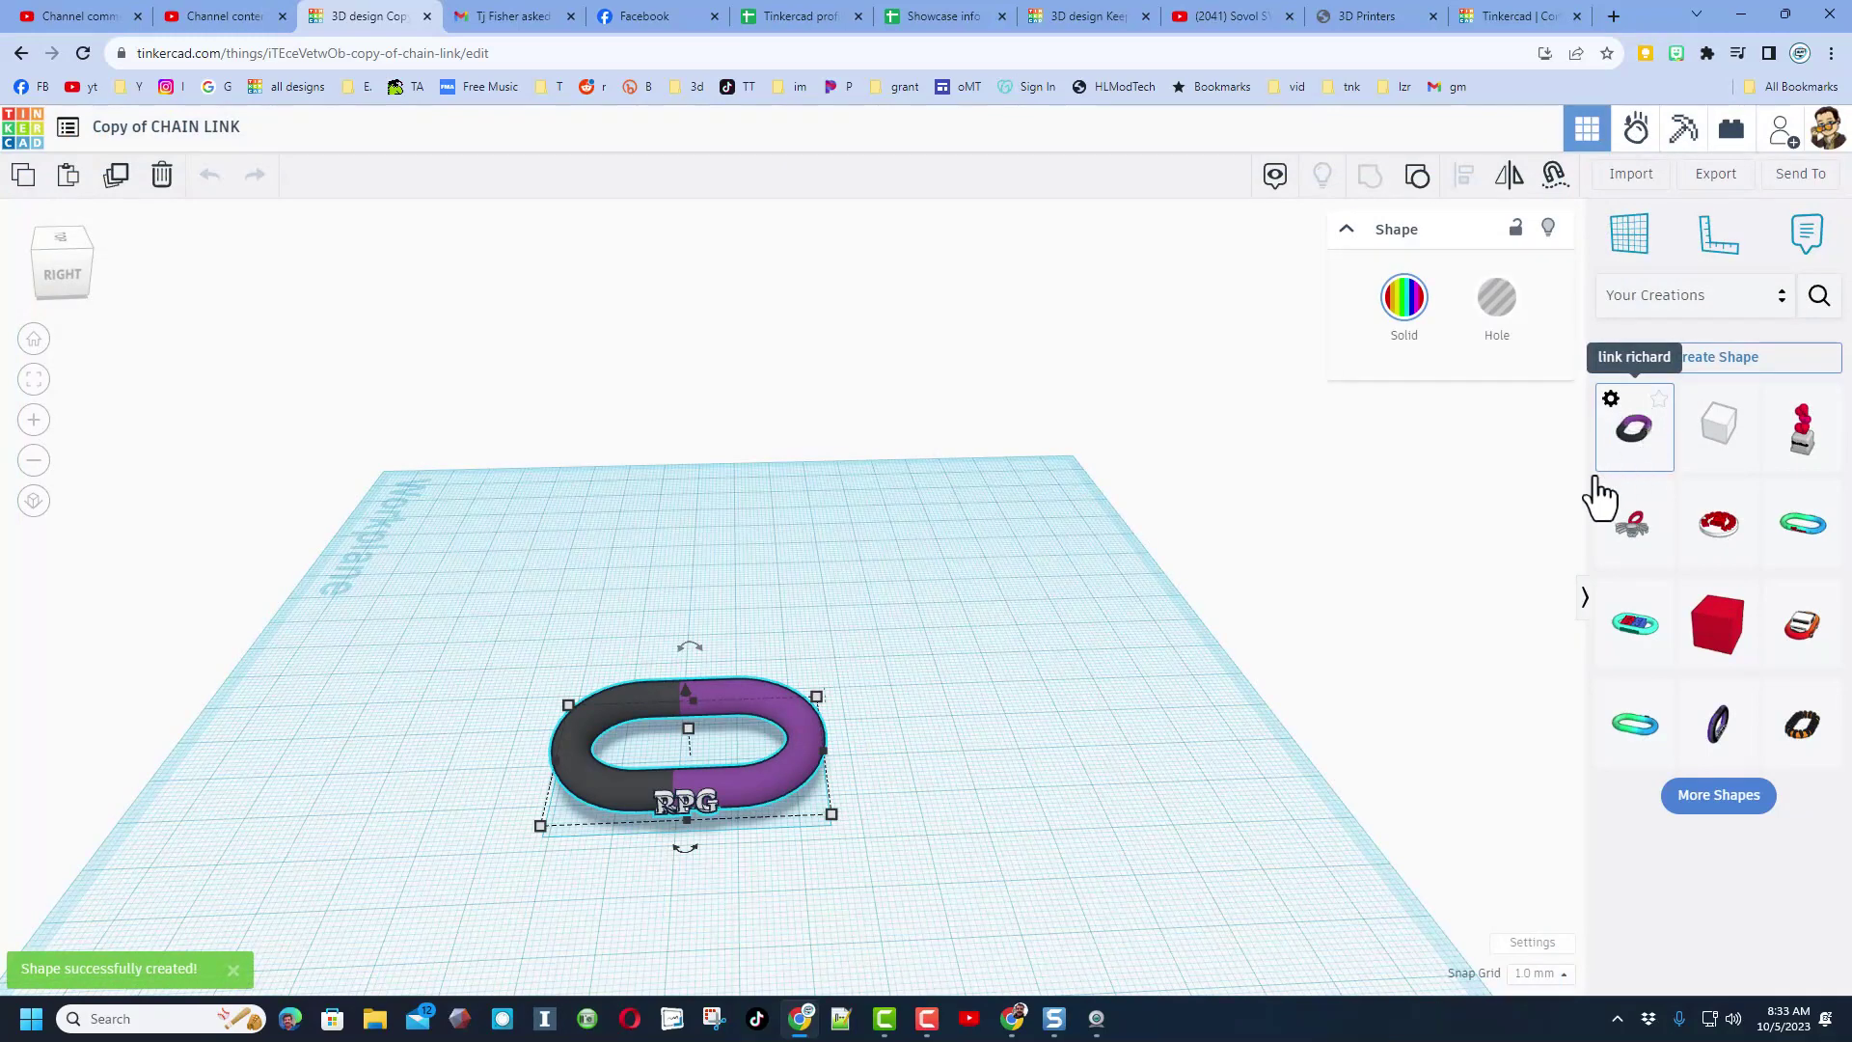
key(ctrl+8)
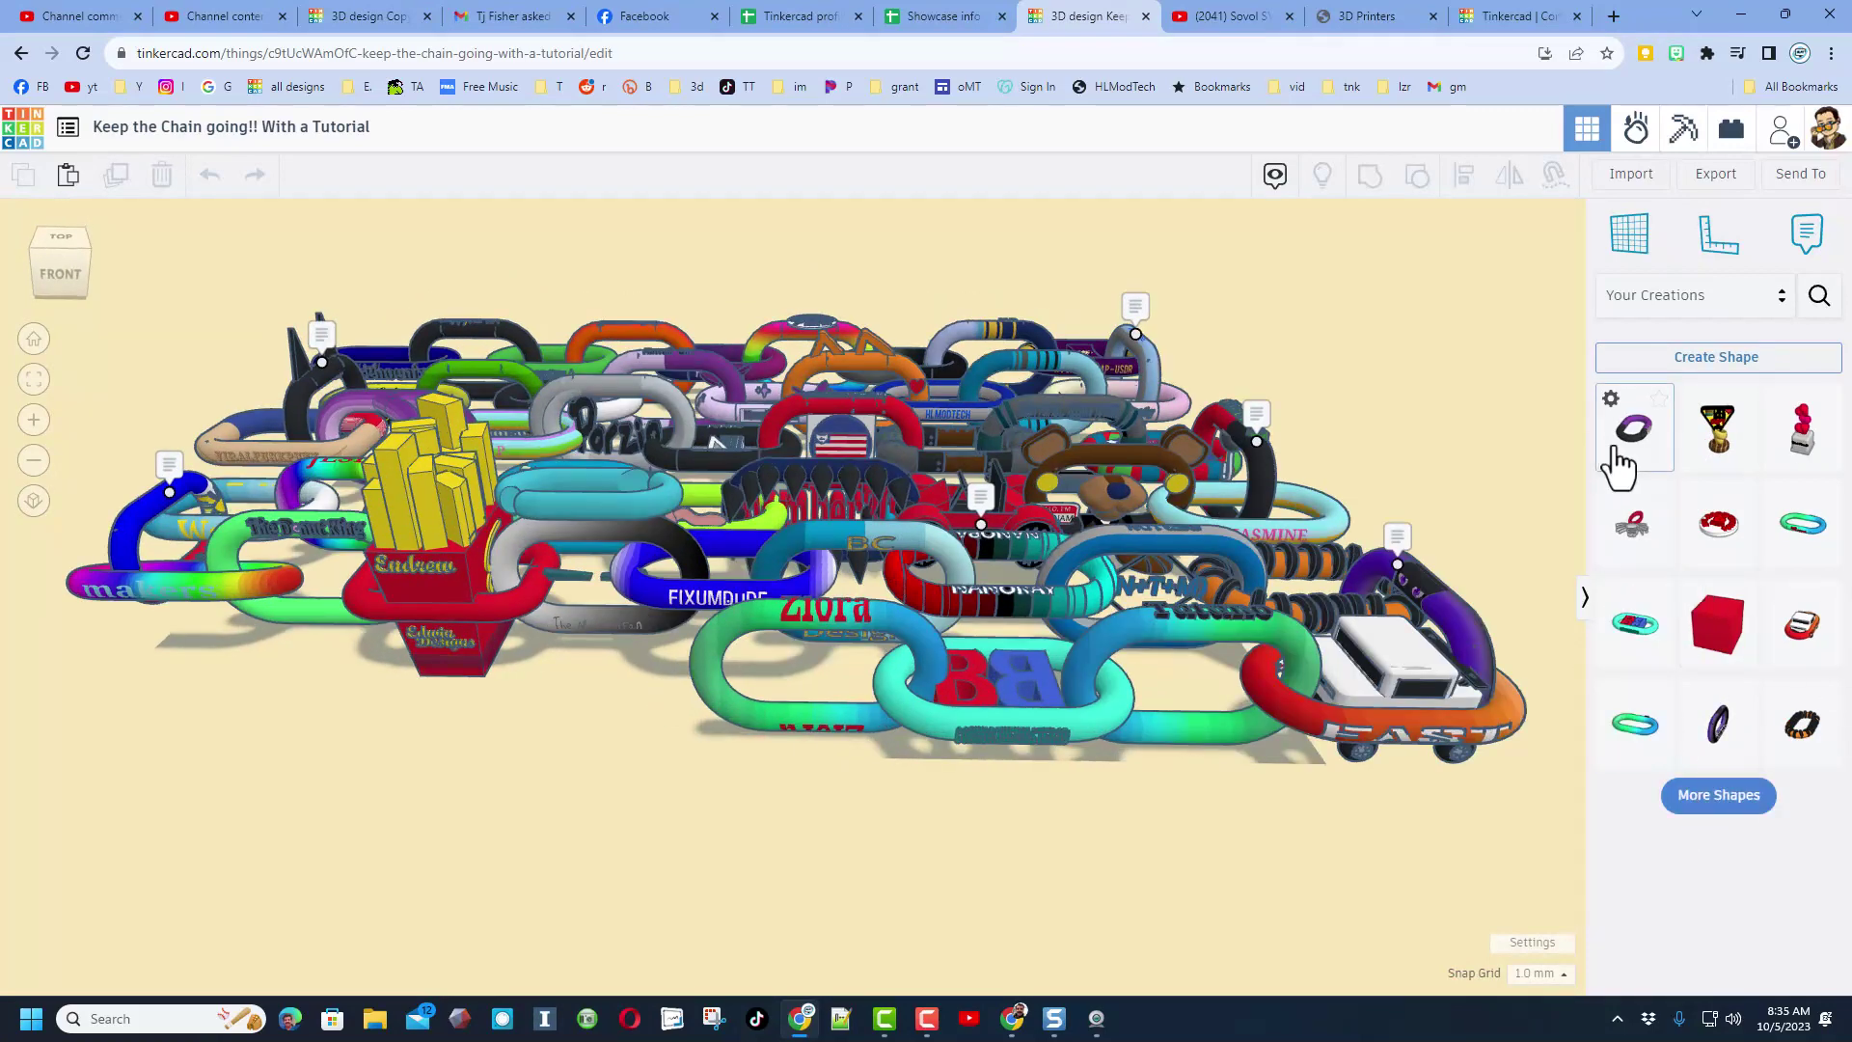
Place the link richard shape in front of the chain and rotate it into line.
click(1633, 429)
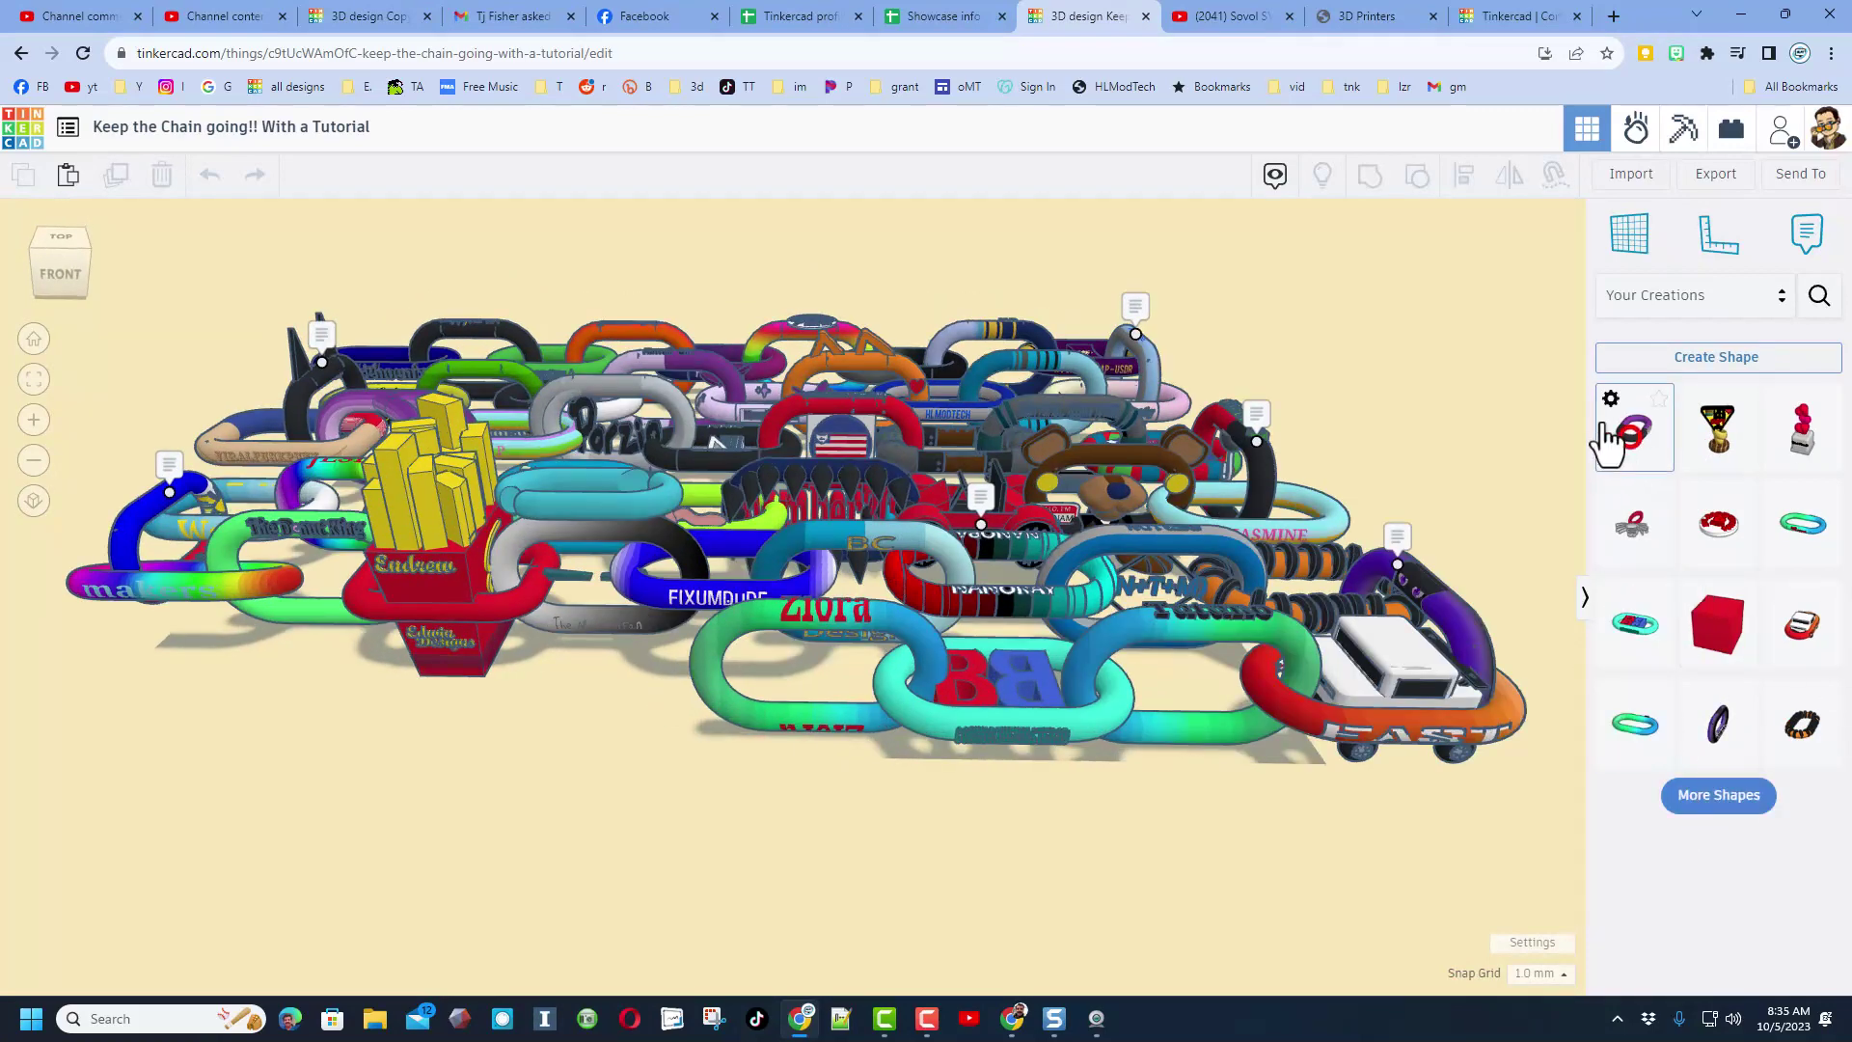
click(695, 792)
right_drag(694, 803, 748, 936)
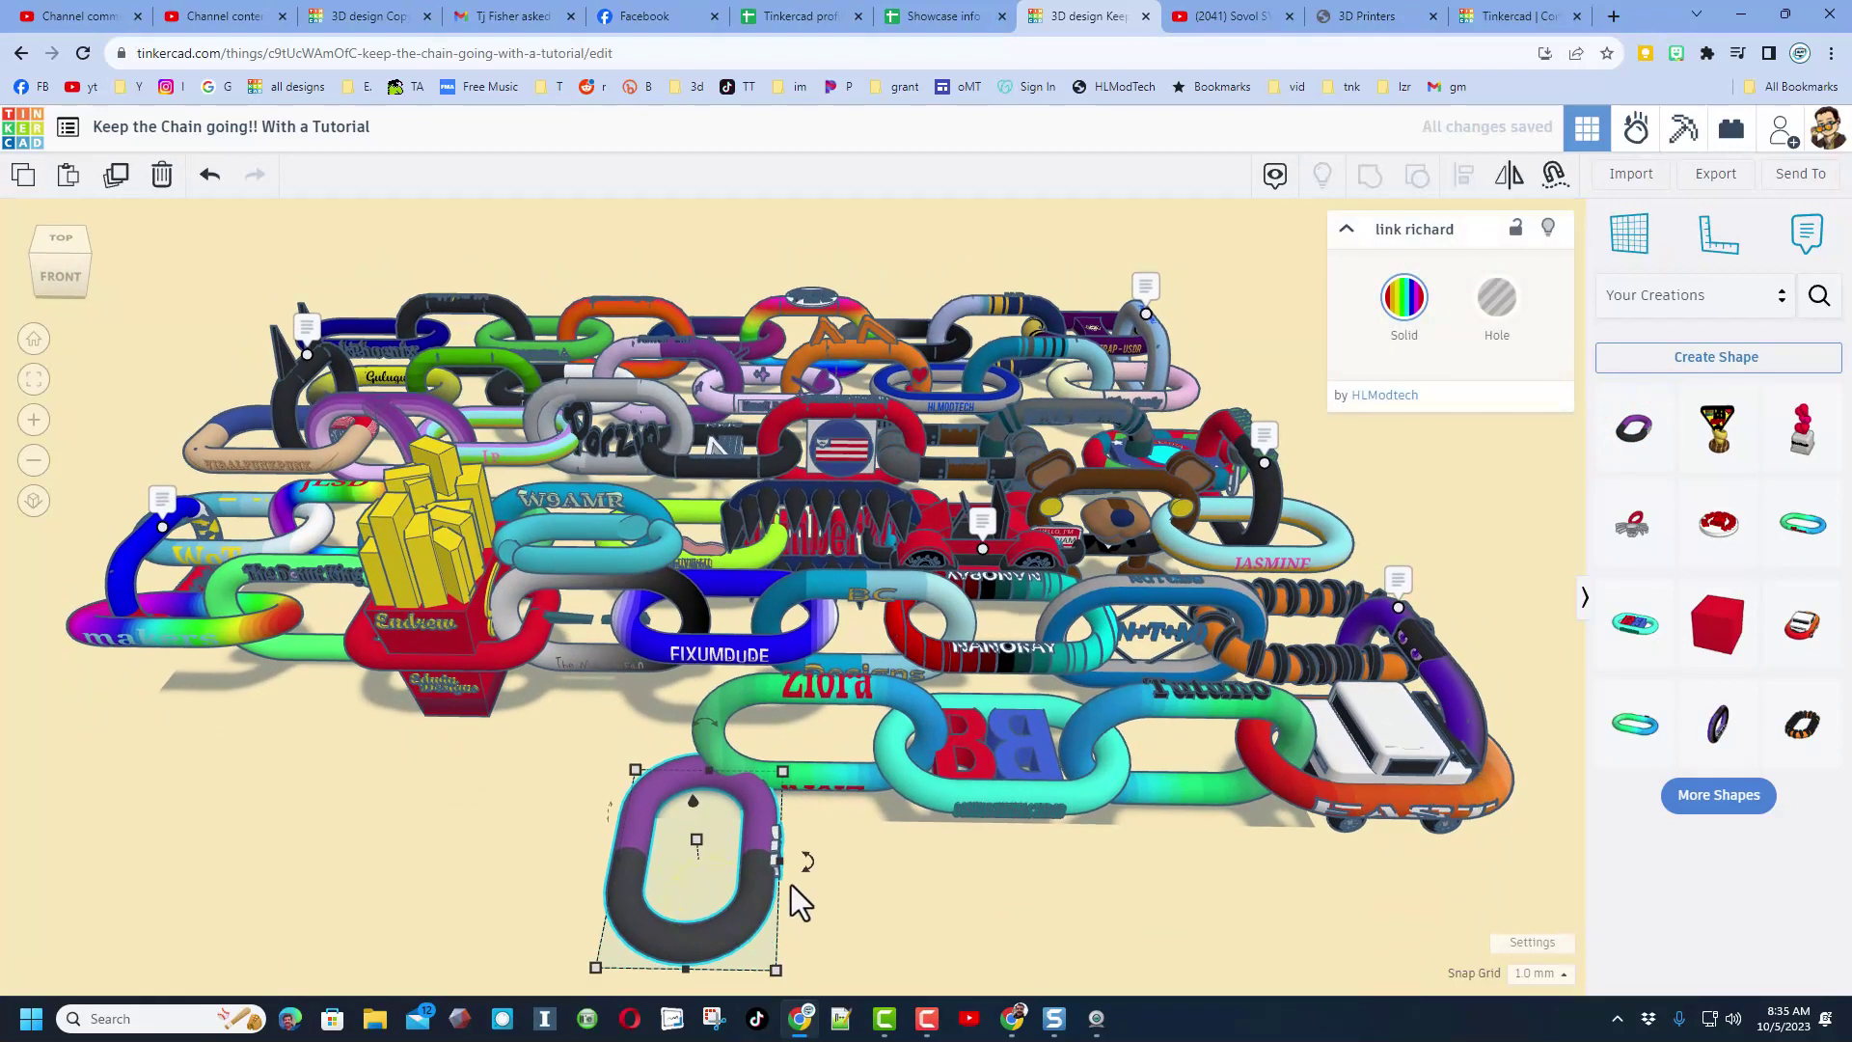
mouse_move(805, 865)
mouse_down()
mouse_move(843, 925)
mouse_move(837, 885)
mouse_move(813, 913)
mouse_move(690, 947)
mouse_move(517, 864)
mouse_move(607, 869)
mouse_up()
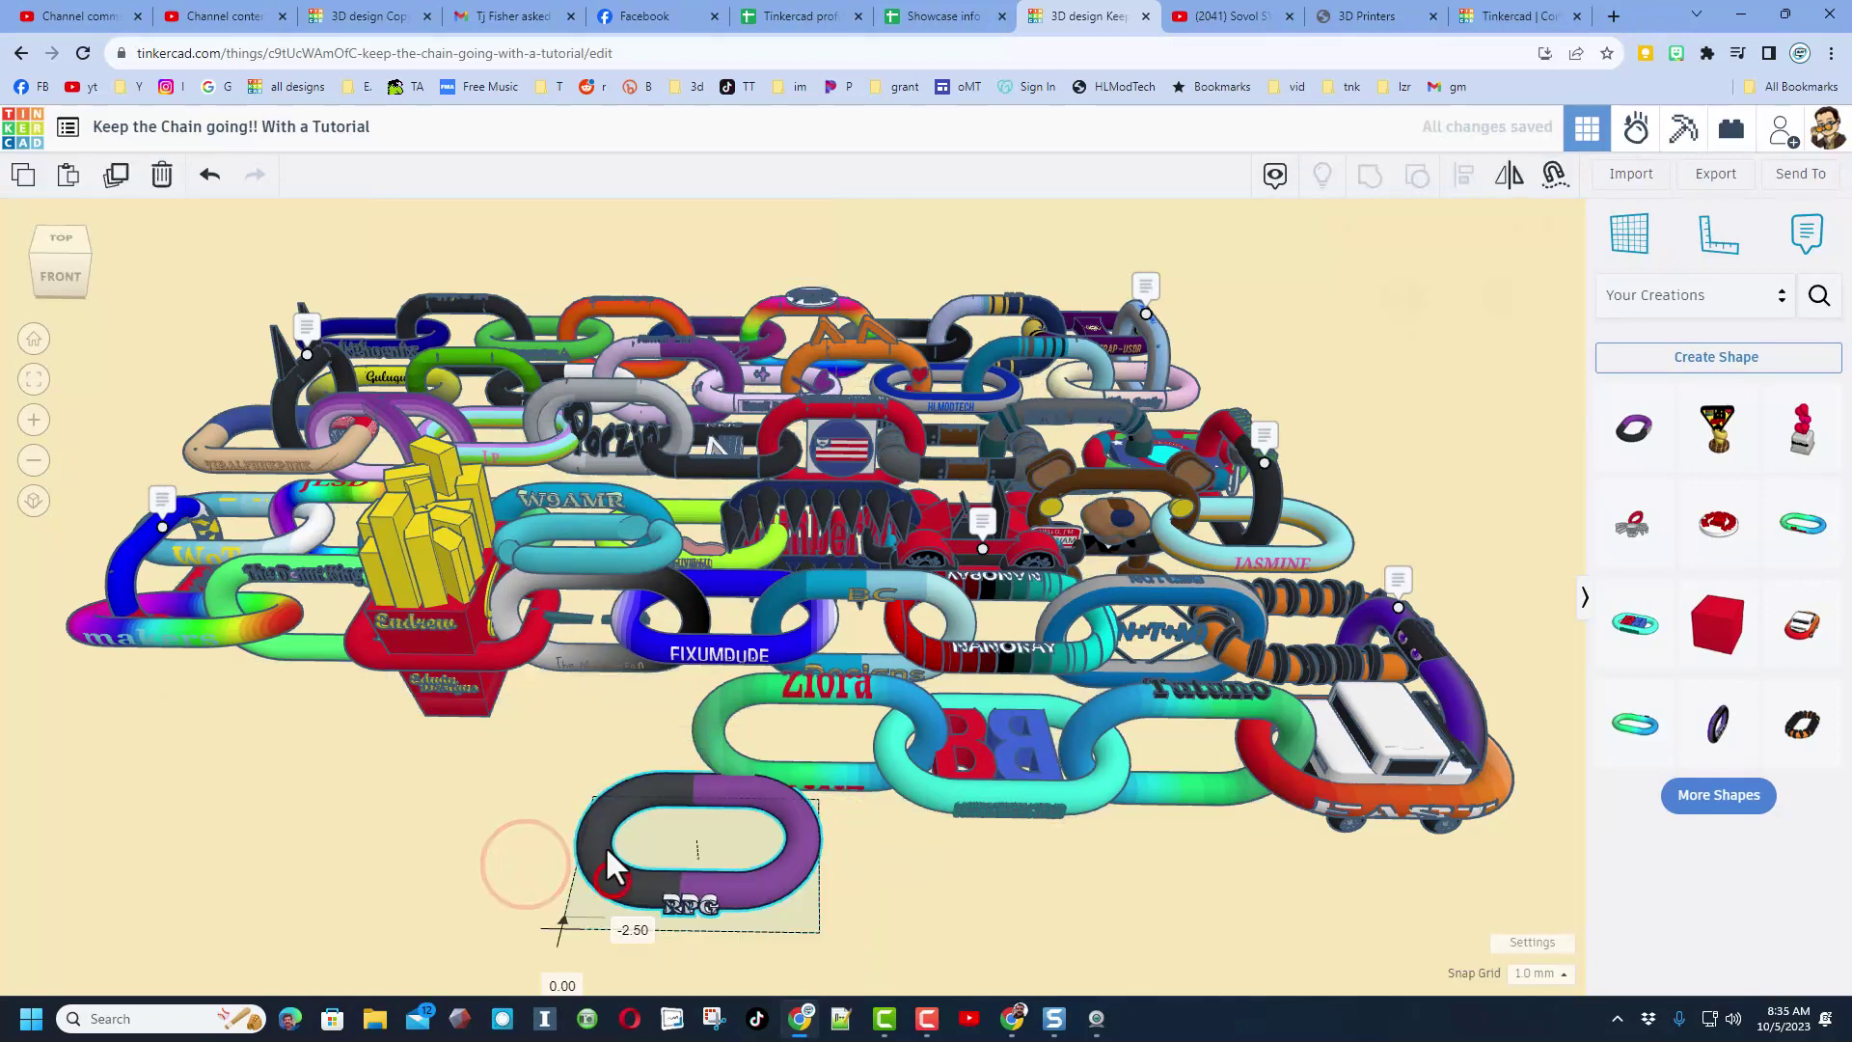
Raise the new link three steps with Ctrl+Up until it meets the chain.
key(ctrl+Up)
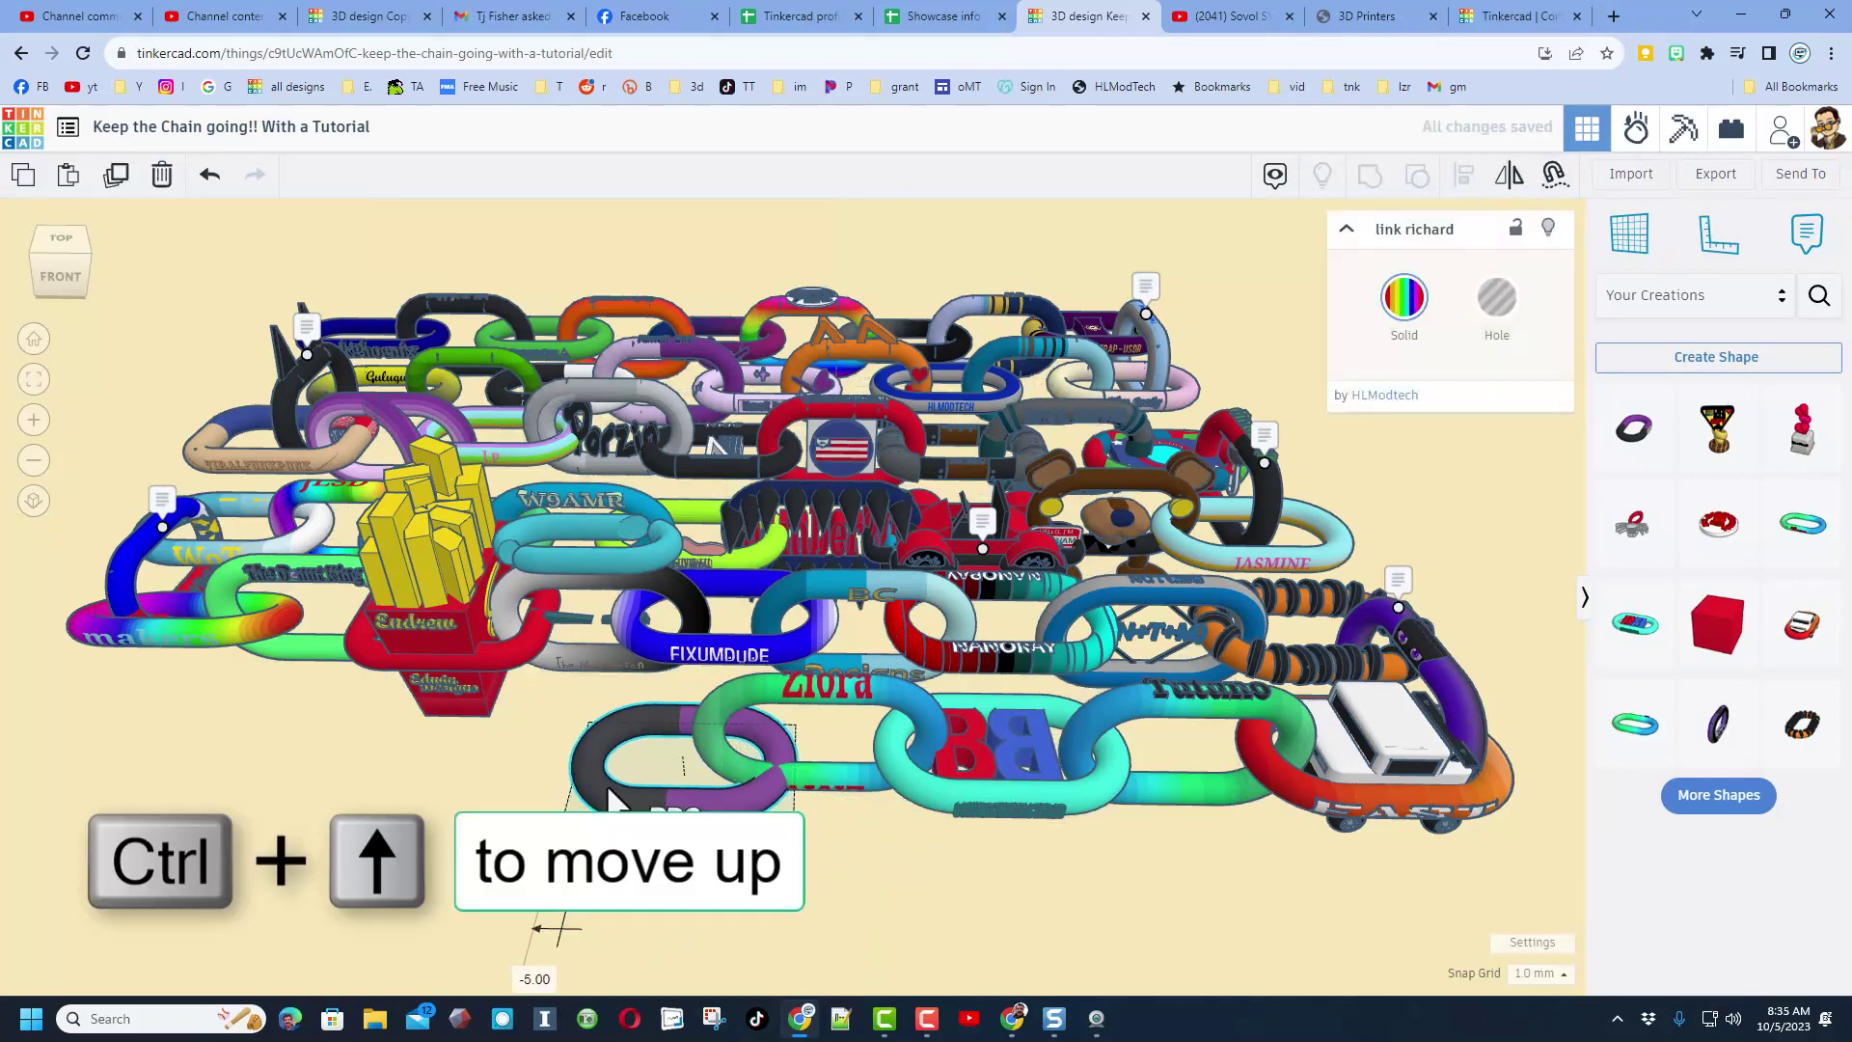
key(ctrl+Up)
key(ctrl+Up)
key(ctrl+Up)
key(ctrl+Up)
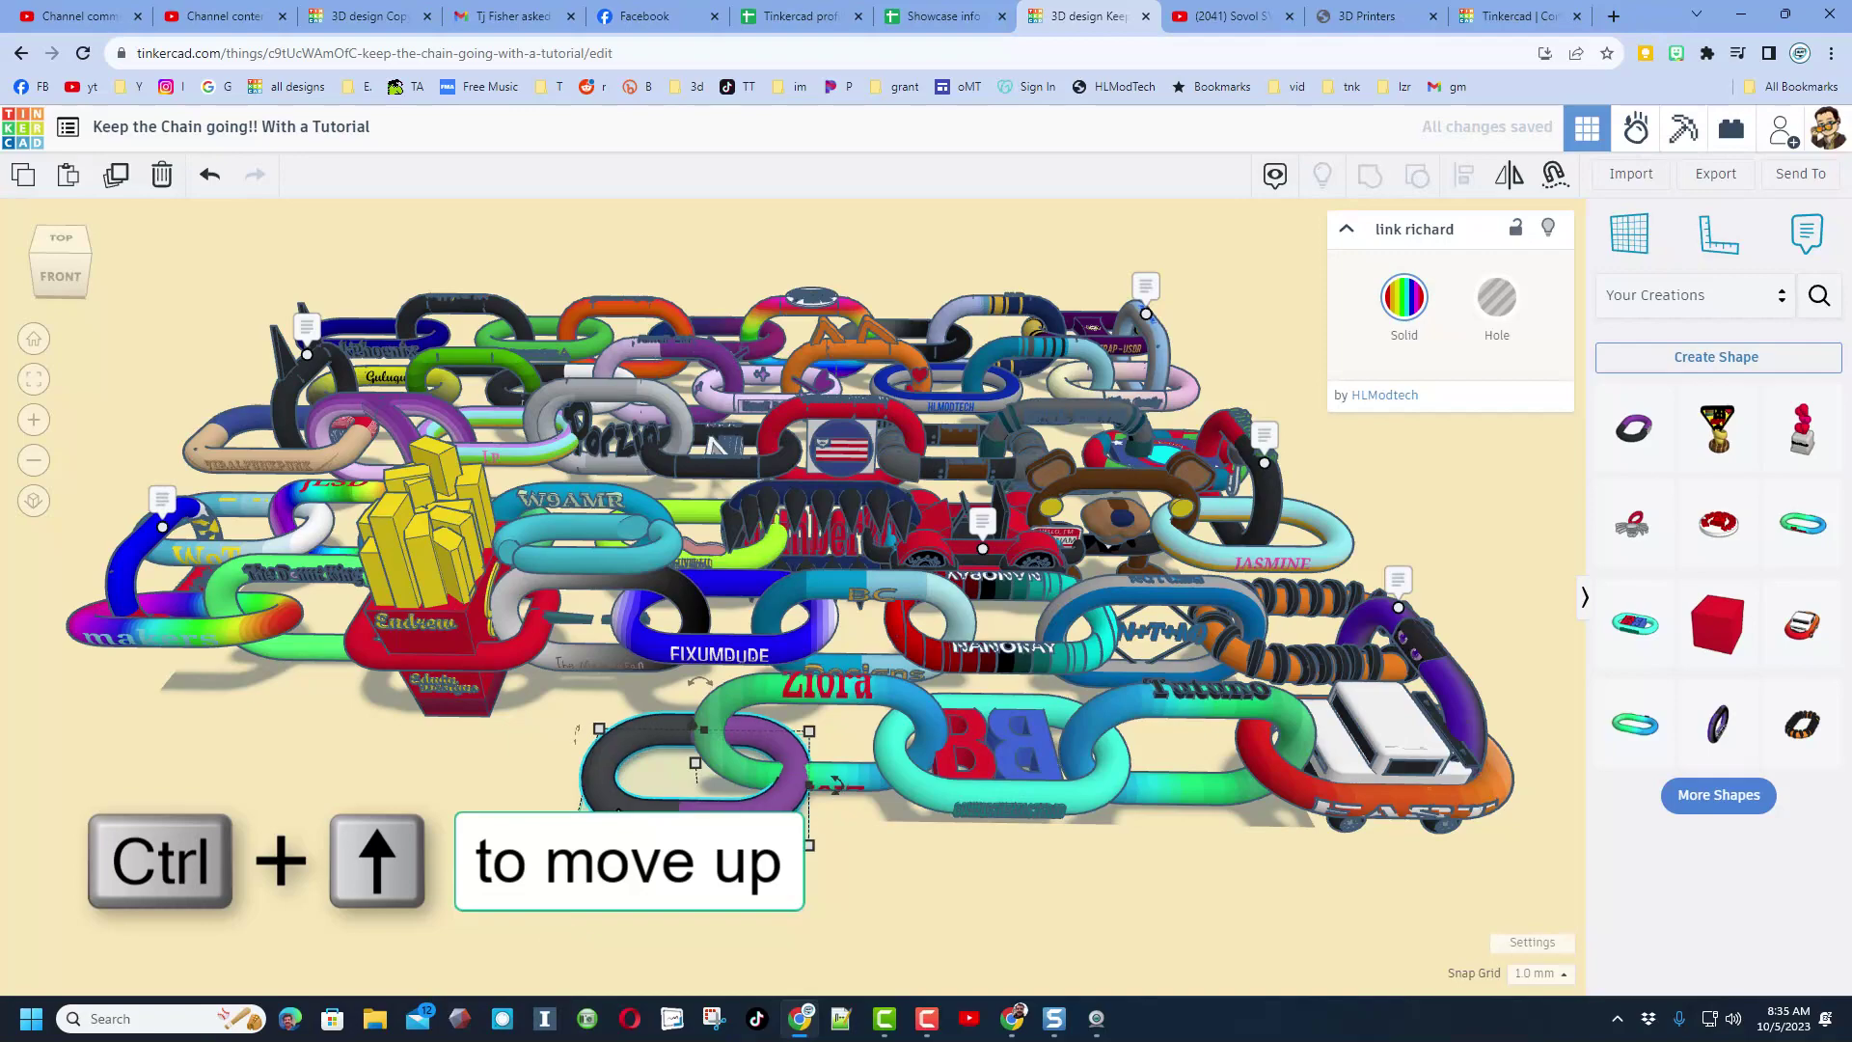
key(ctrl+Up)
key(ctrl+Up)
mouse_move(1059, 743)
right_down()
mouse_move(1203, 794)
mouse_move(1032, 777)
mouse_move(802, 659)
right_up()
right_drag(876, 727, 875, 757)
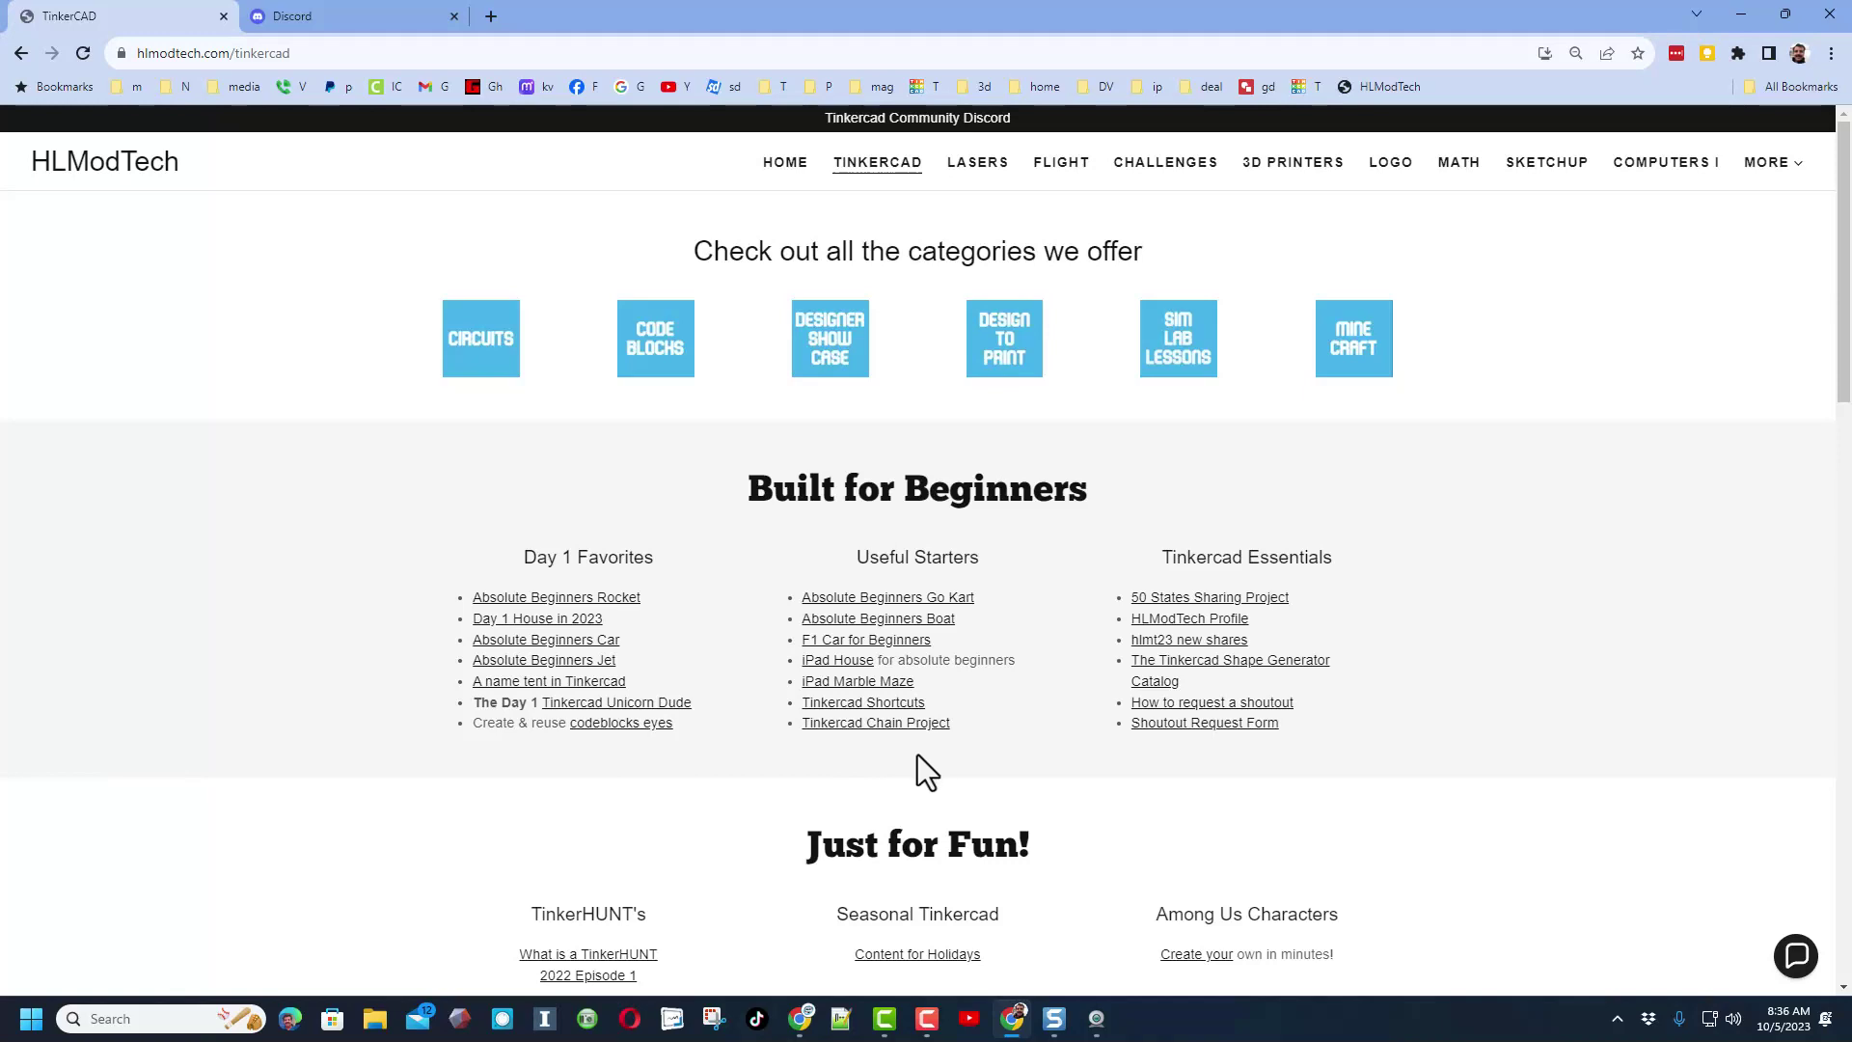
Open the 'hlmt23 new shares' gallery link under Tinkercad Essentials.
click(1190, 639)
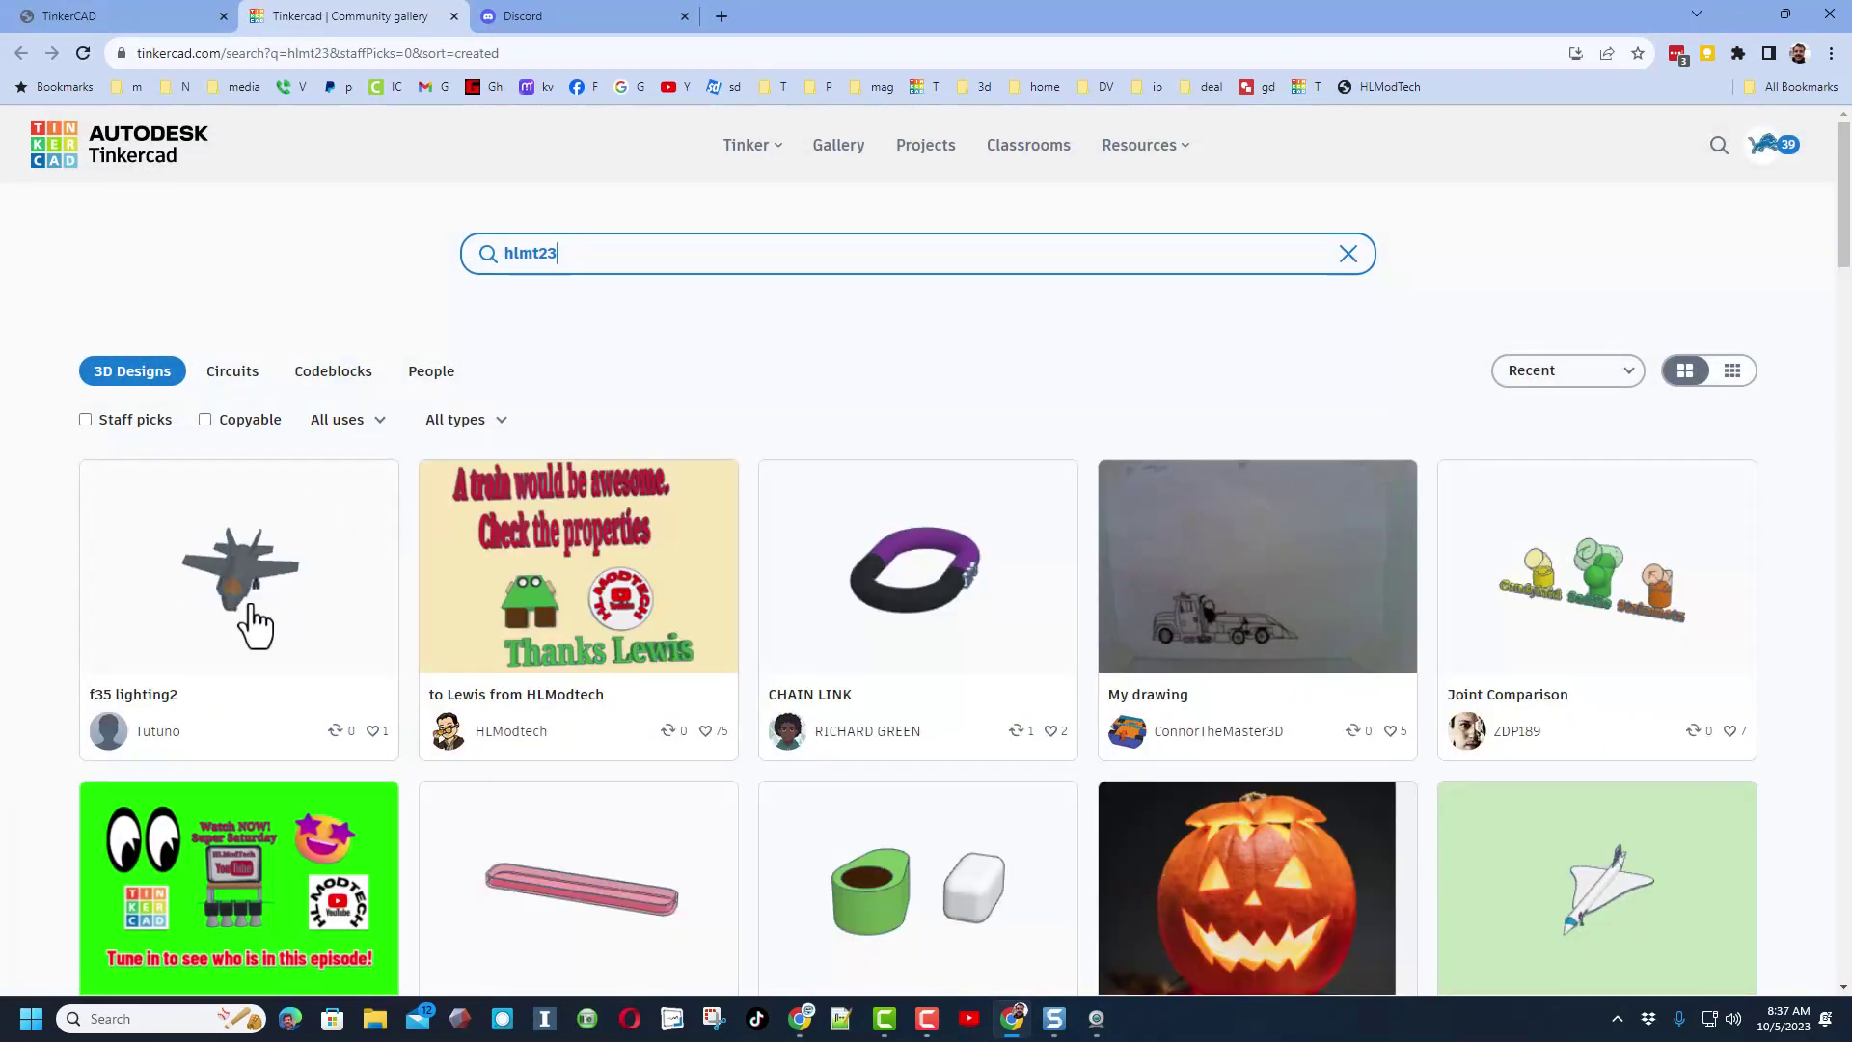
mouse_move(239, 567)
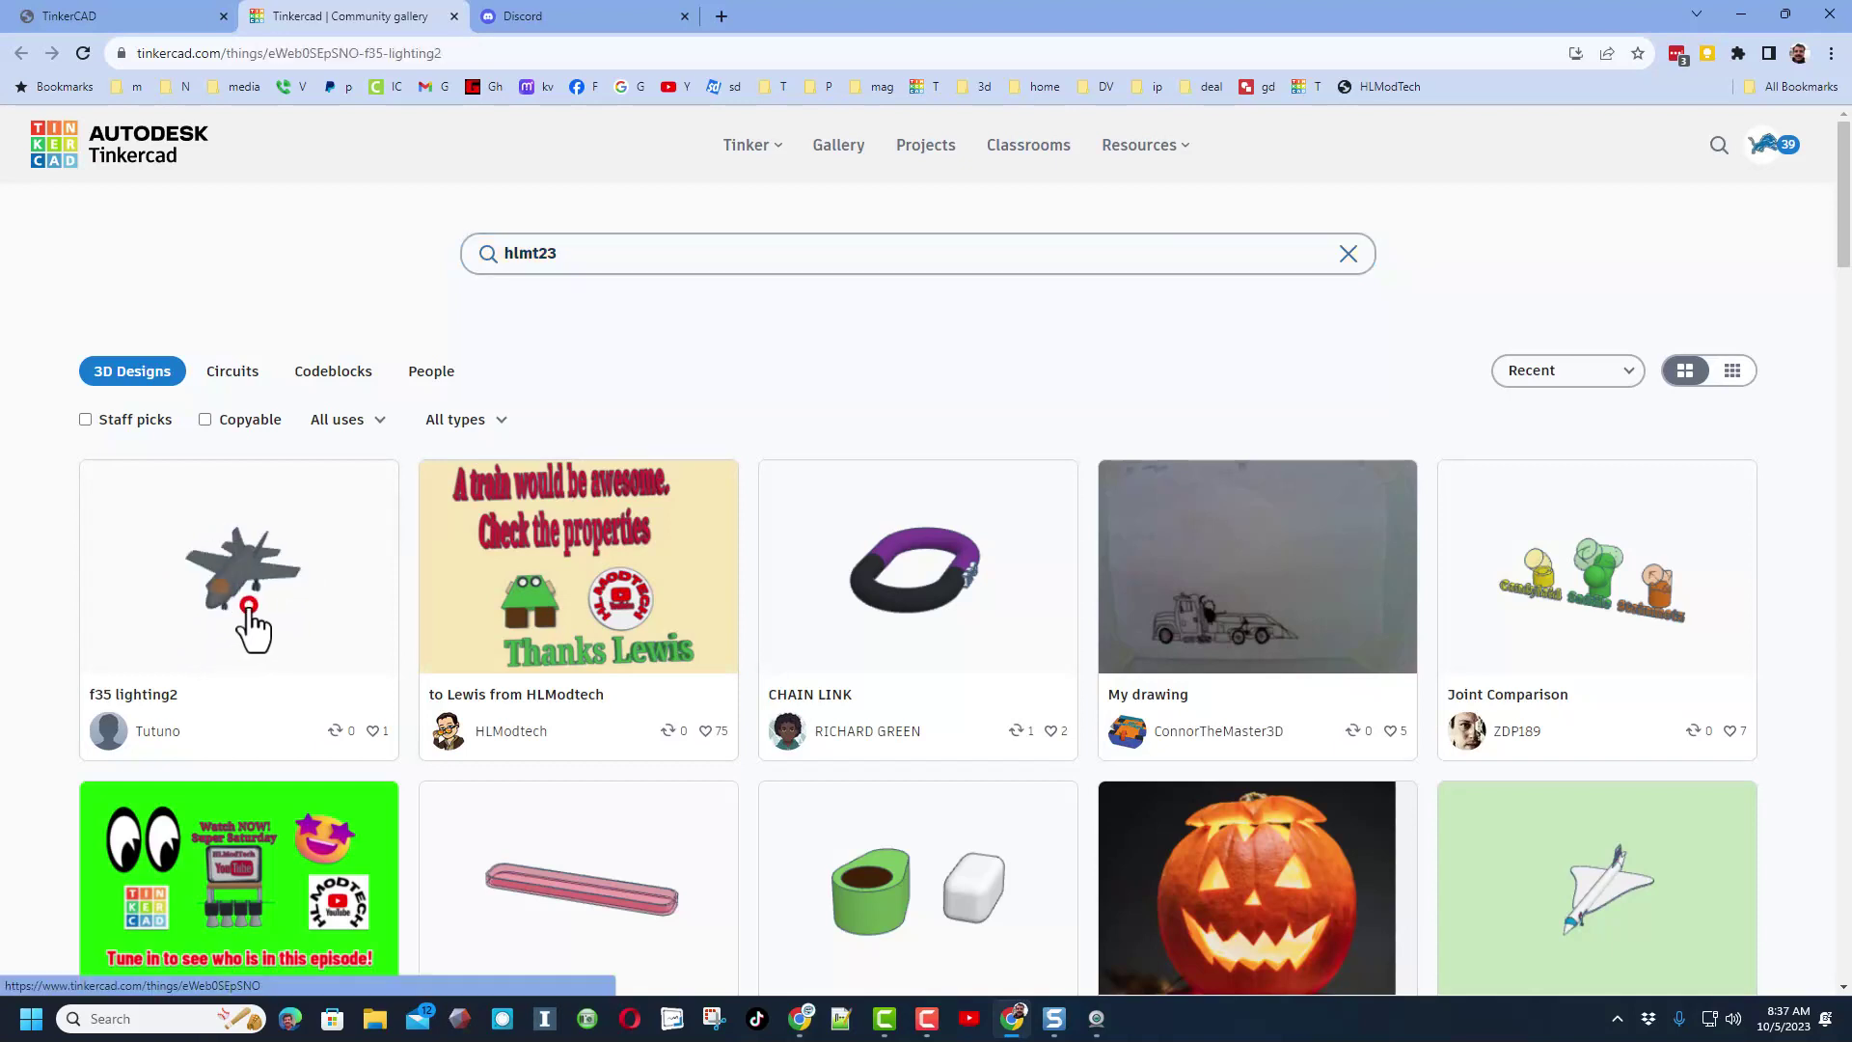
View the f35 lighting2 jet in 3D, react 'Awesome, A+', and orbit it.
click(247, 608)
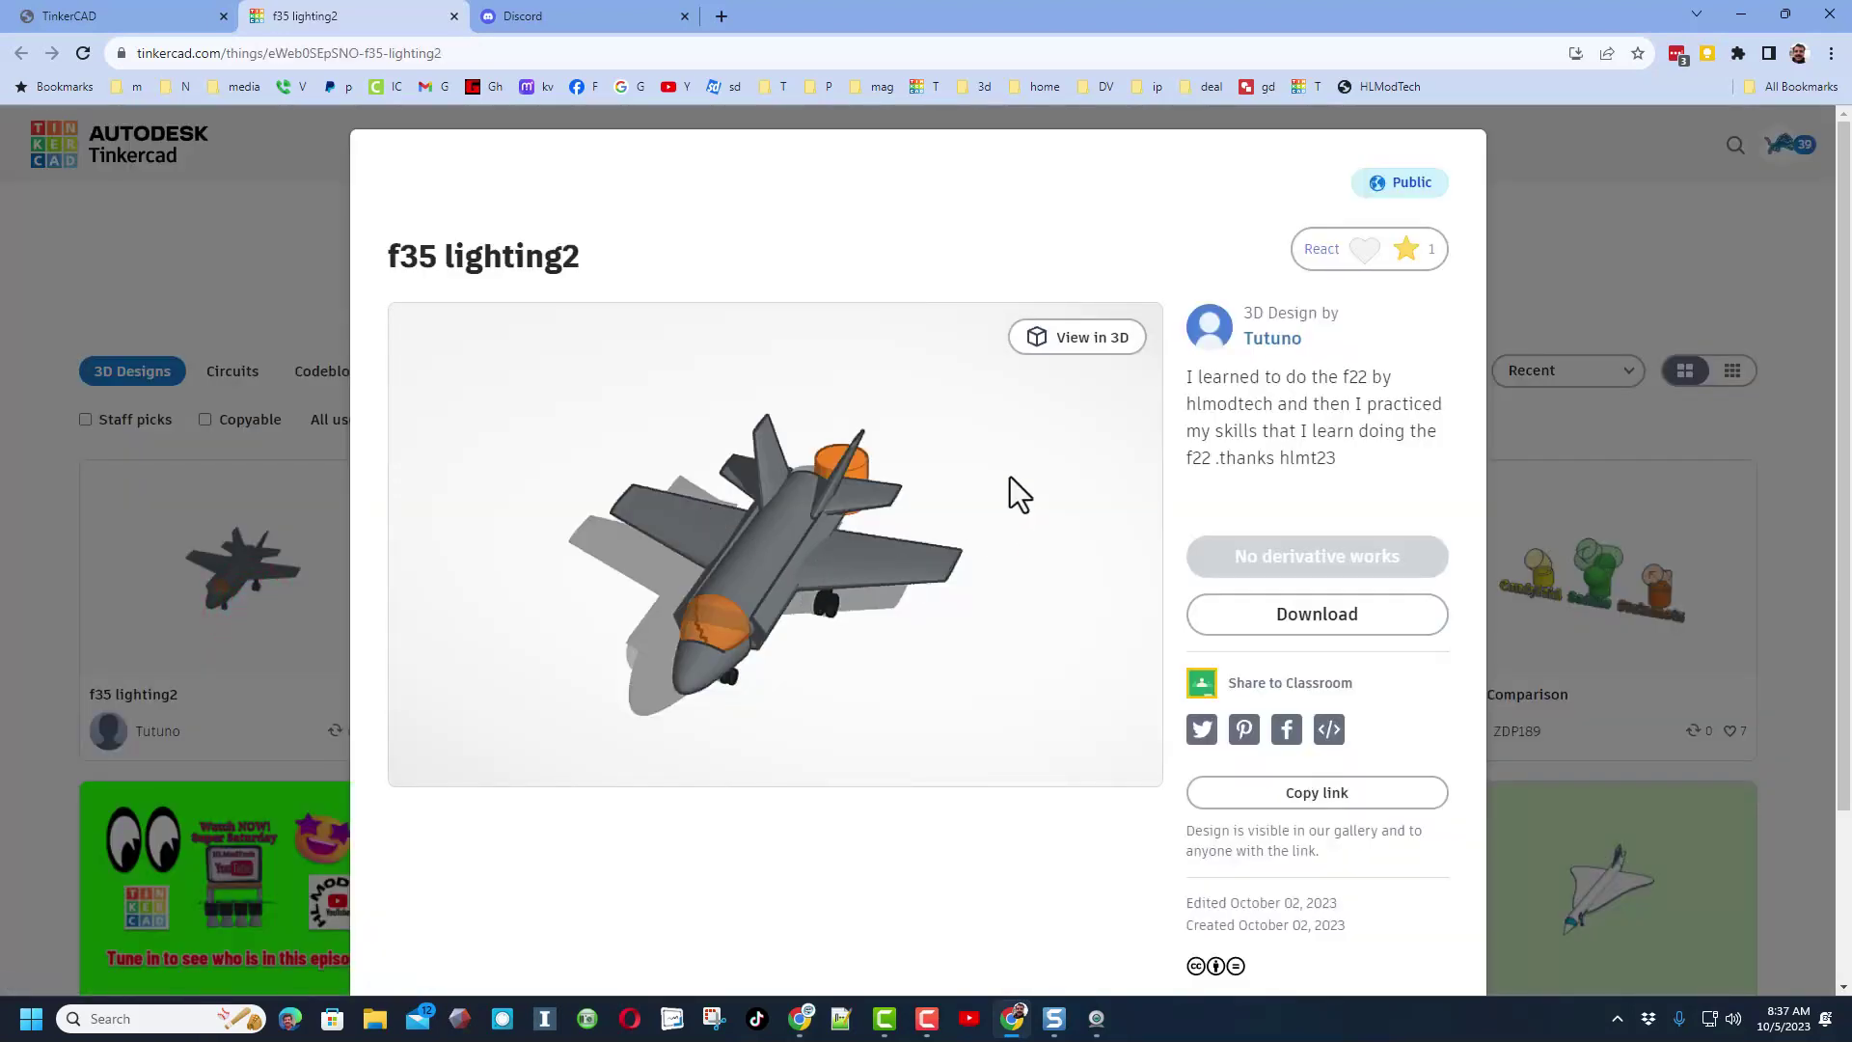
click(1068, 338)
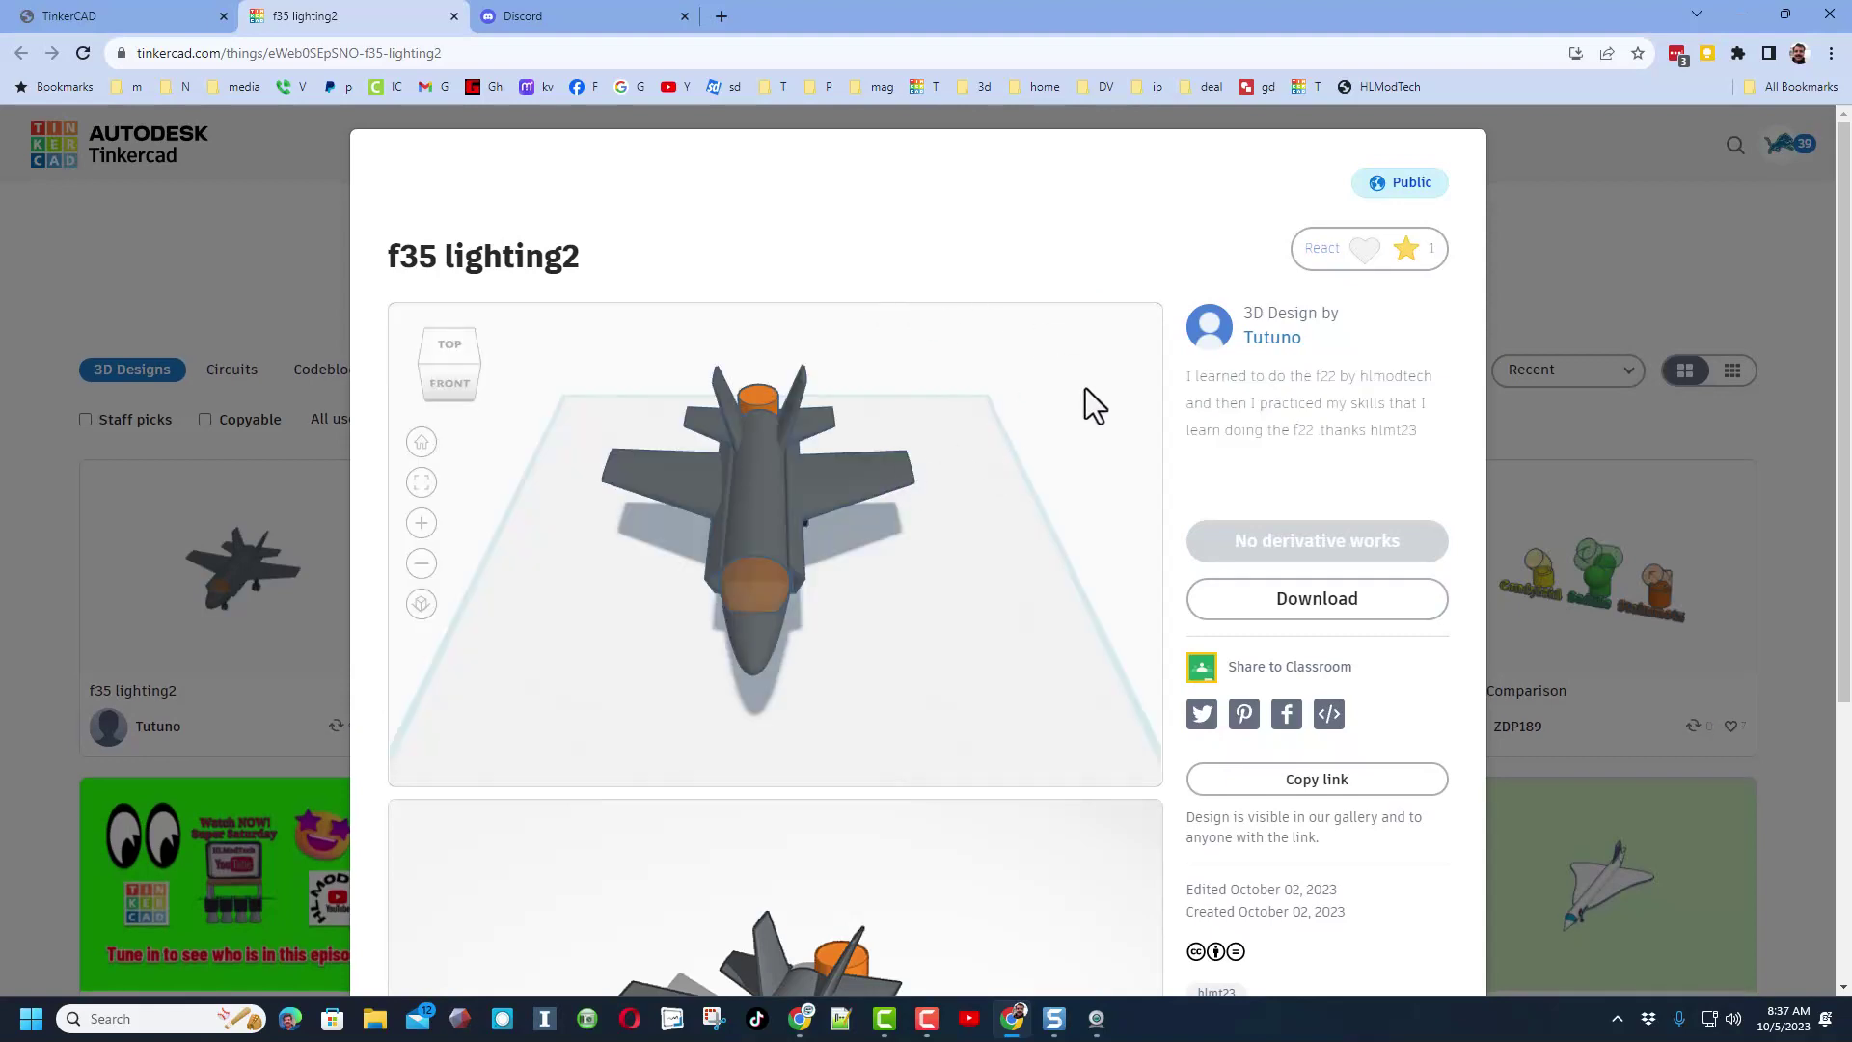
click(1343, 254)
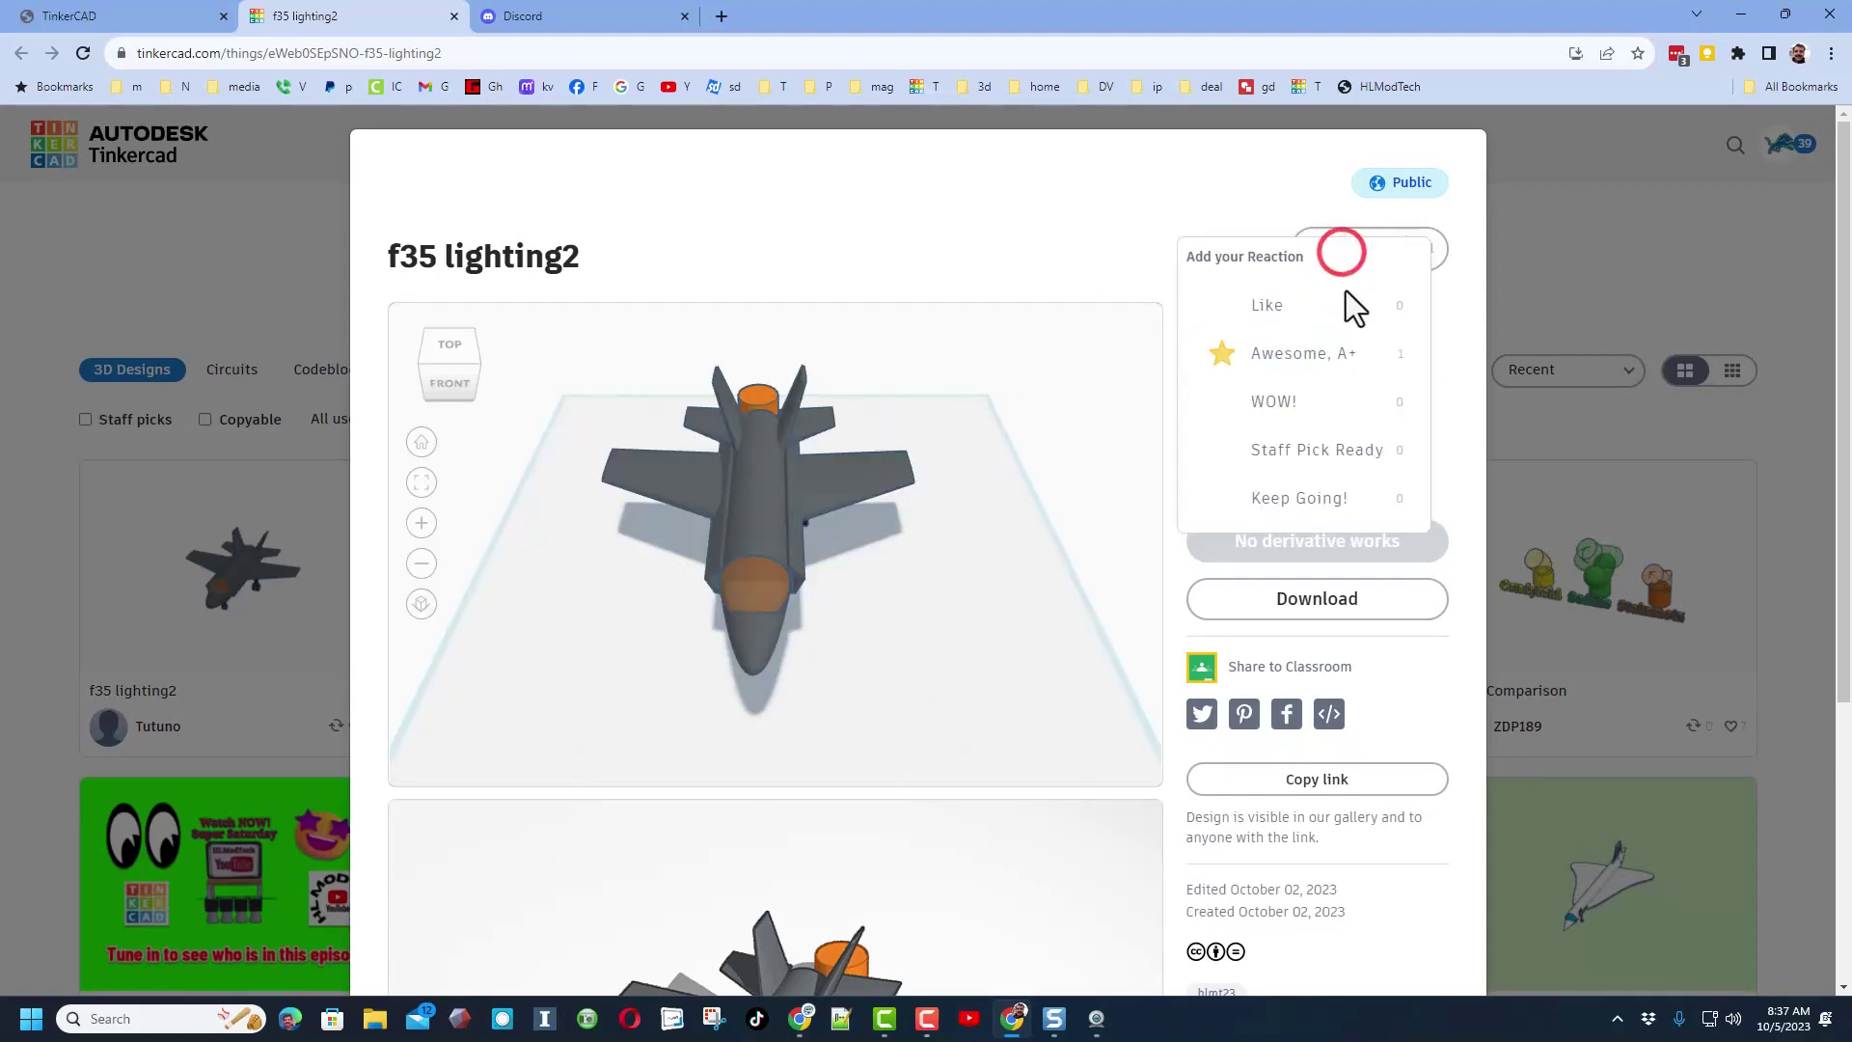
click(1314, 354)
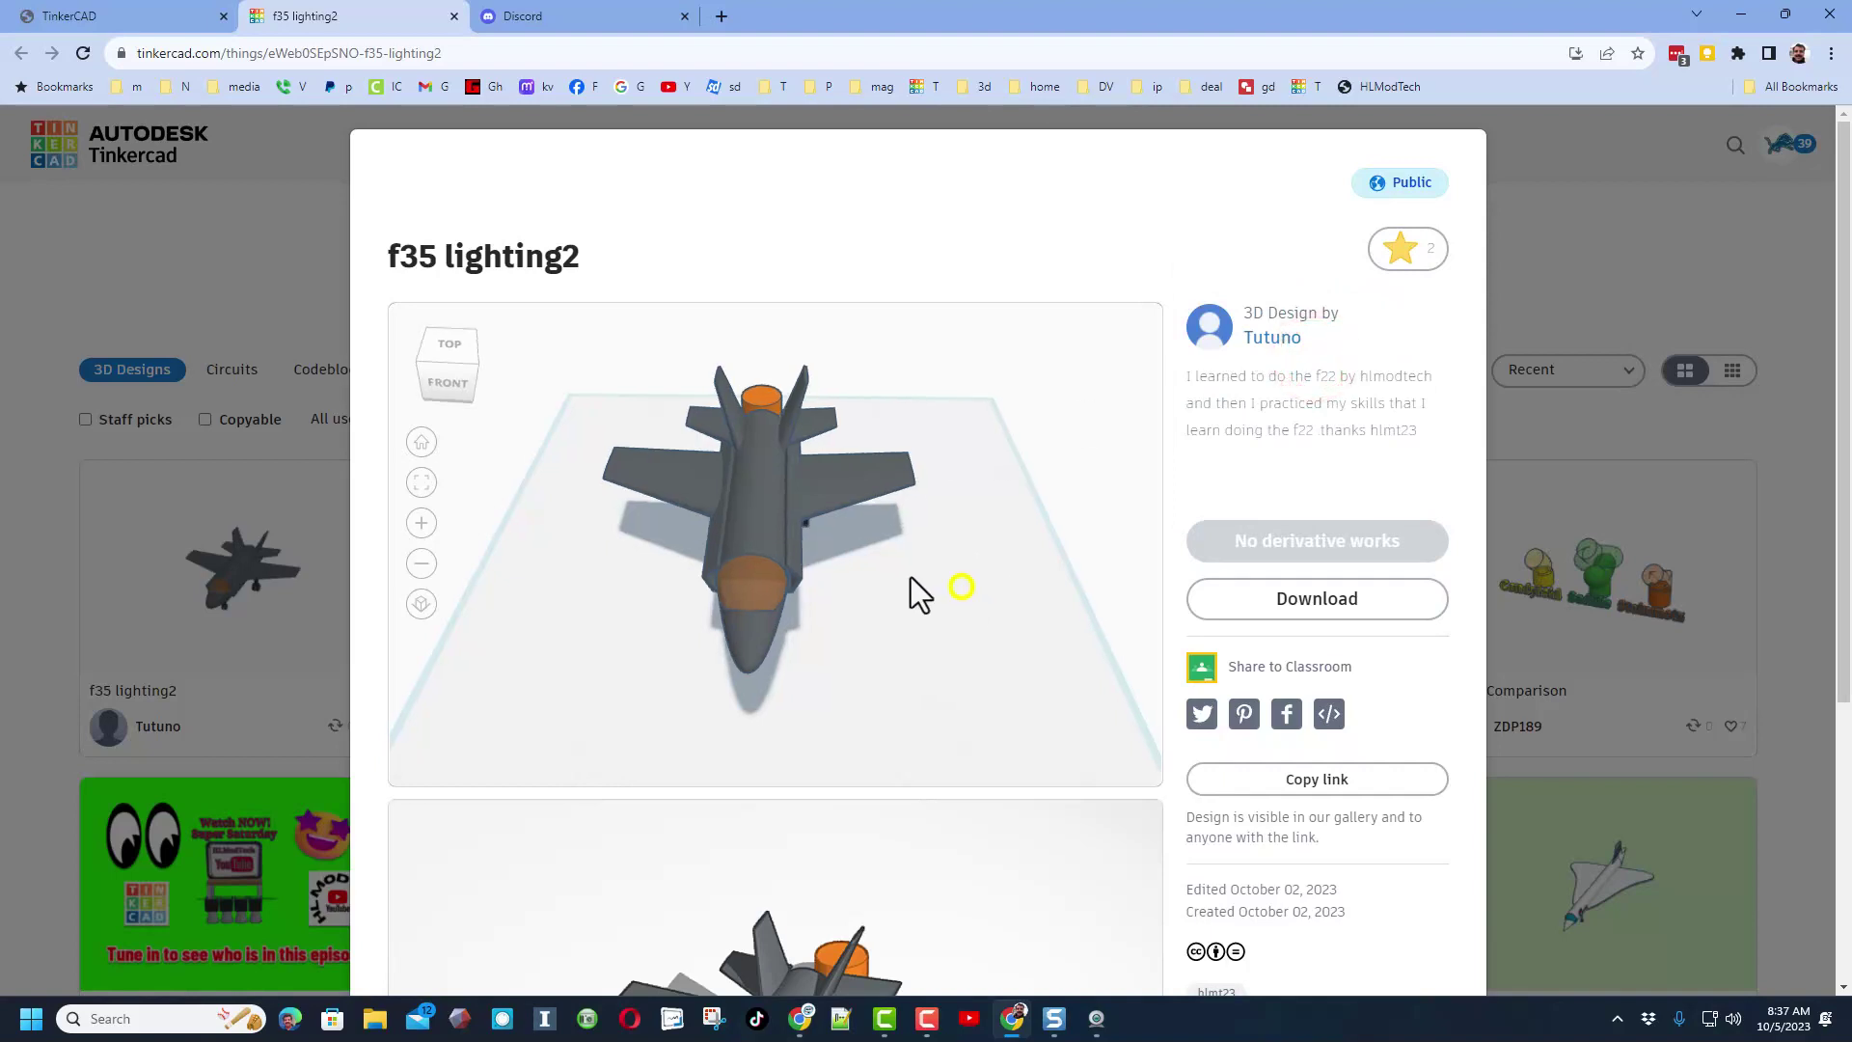
mouse_move(976, 549)
mouse_down()
mouse_move(774, 569)
mouse_move(753, 598)
mouse_move(781, 607)
mouse_up()
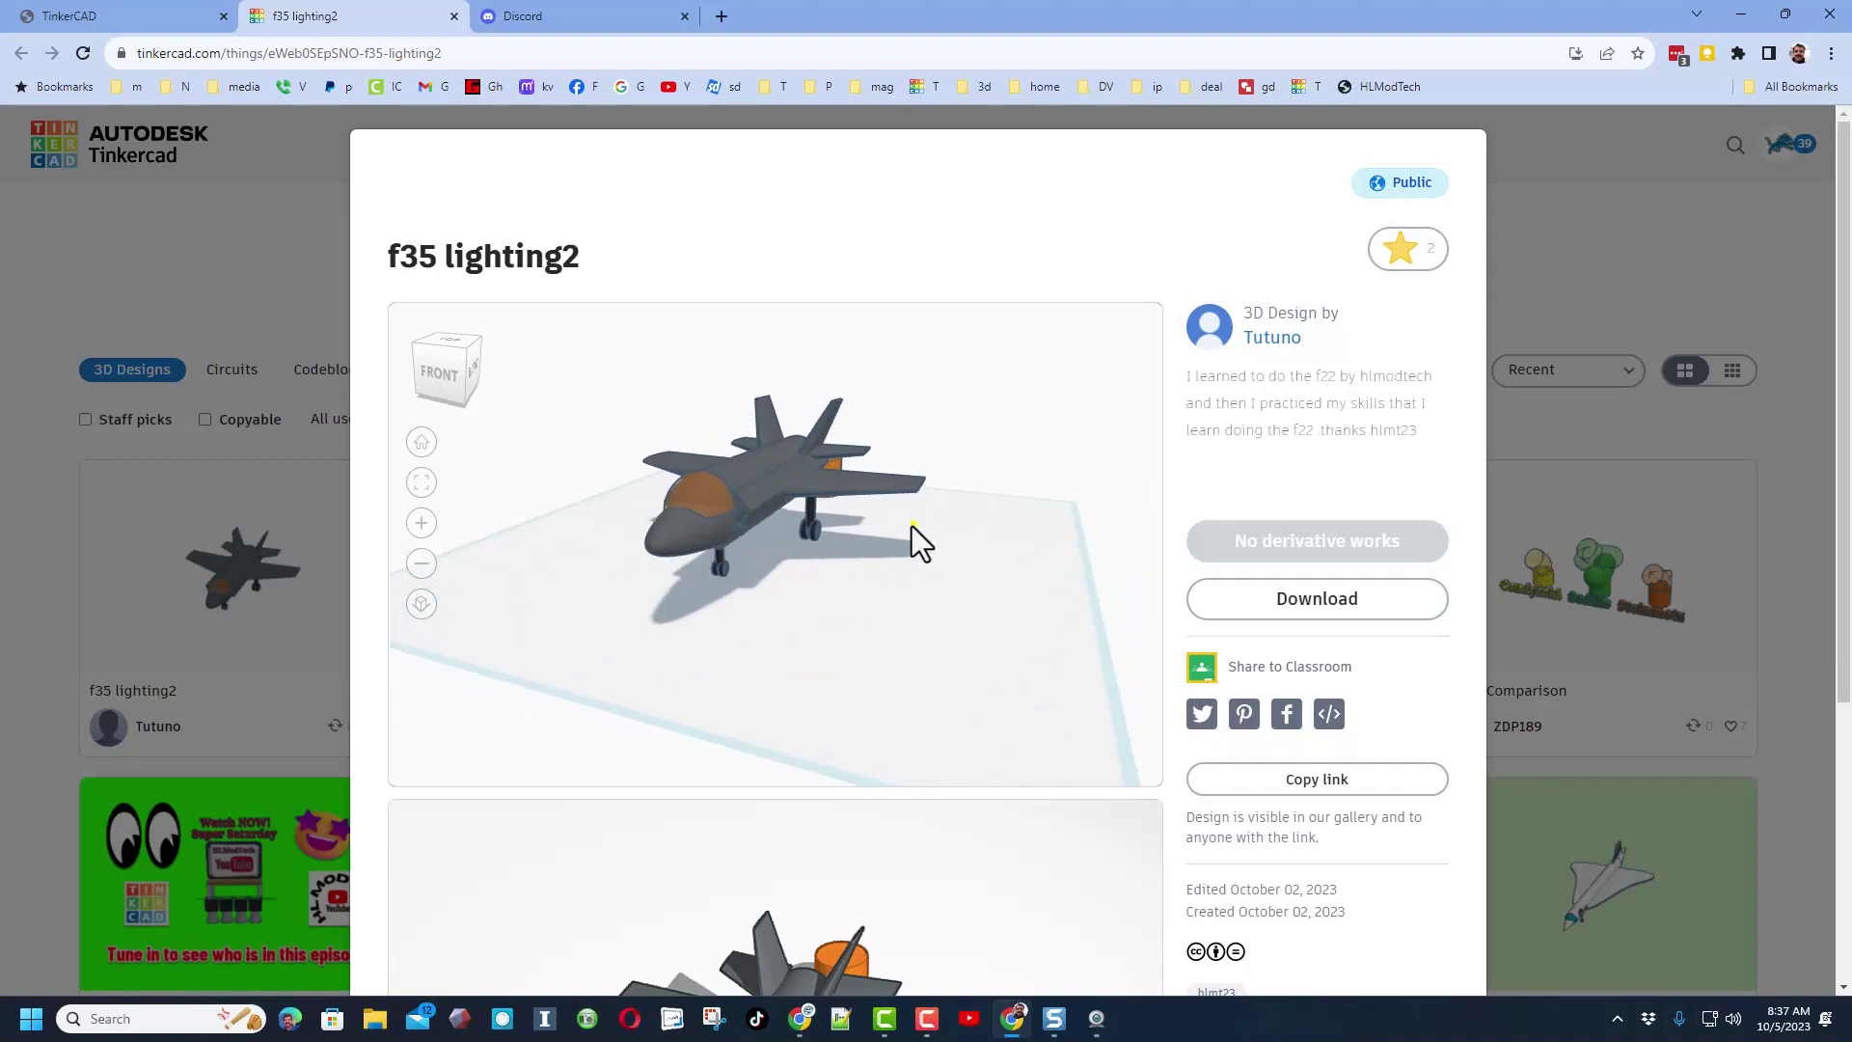
mouse_move(912, 525)
mouse_down()
mouse_move(855, 528)
mouse_move(847, 554)
mouse_move(984, 541)
mouse_move(965, 535)
mouse_move(980, 513)
mouse_up()
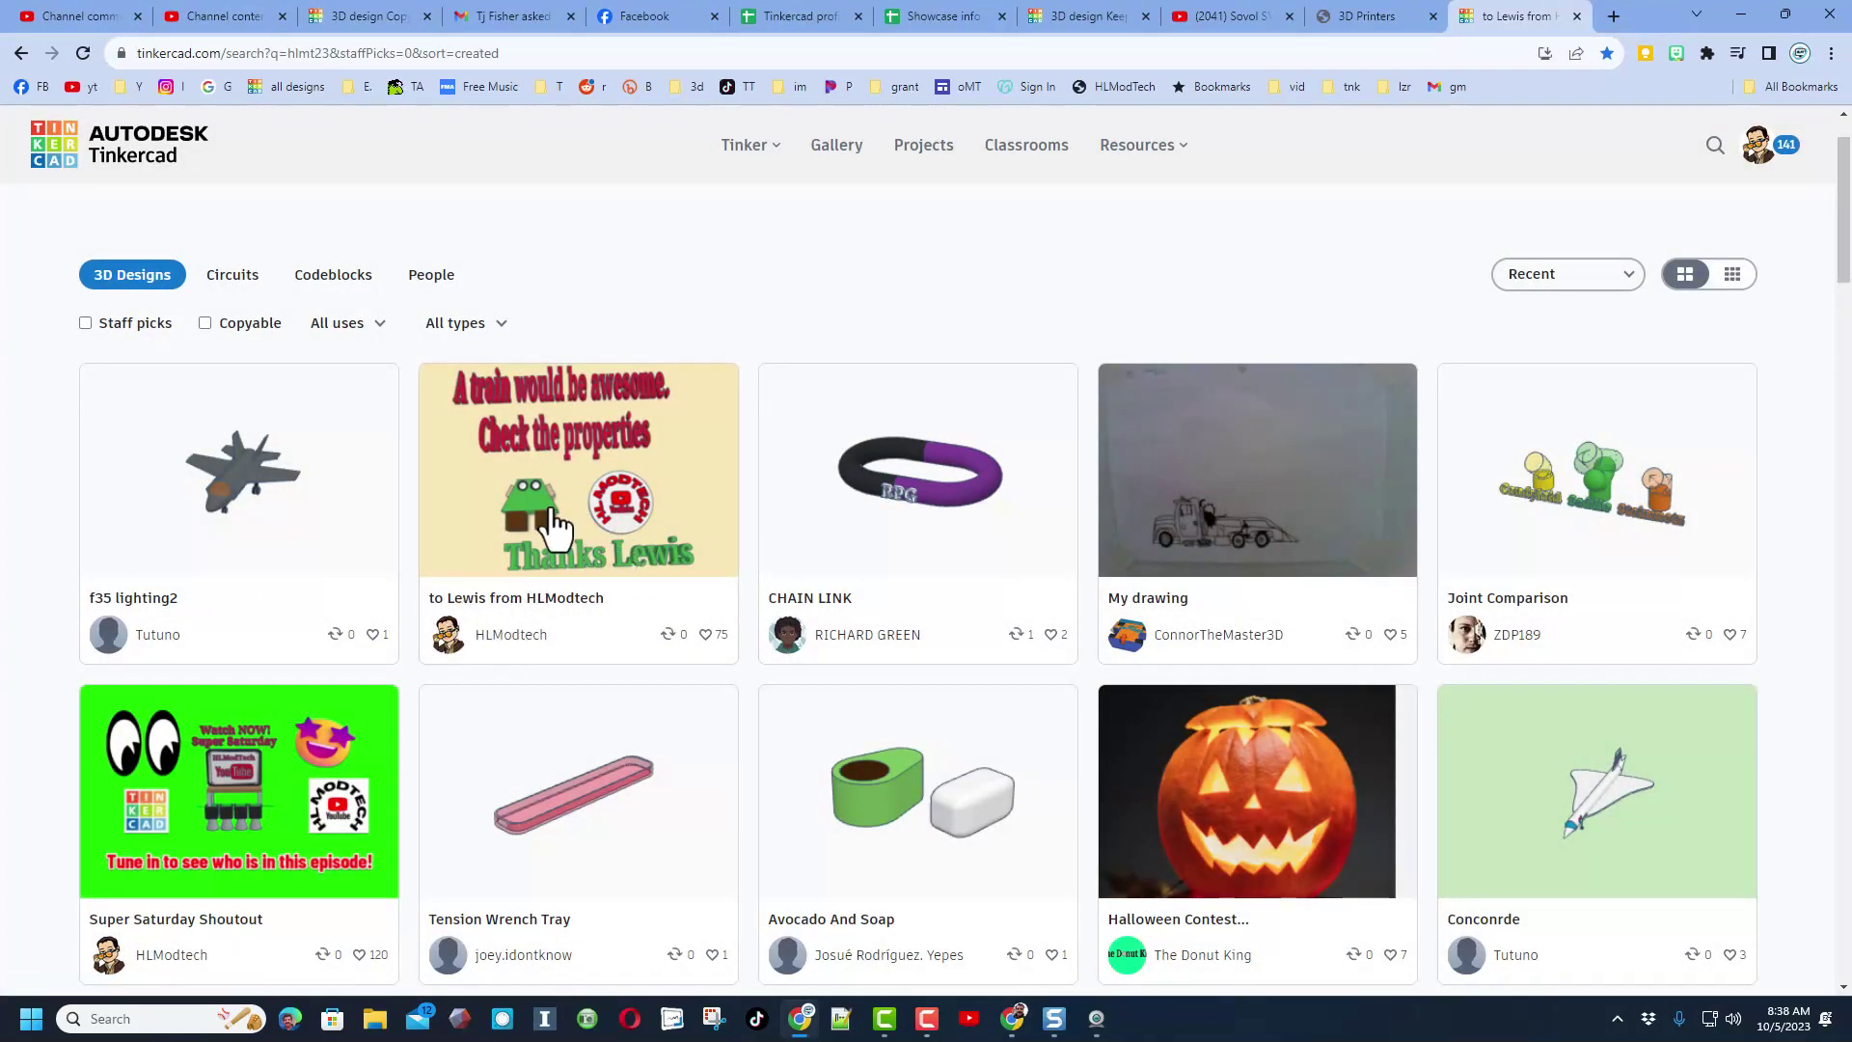
Review the 'to Lewis from HLModtech' description and the My drawing design, returning to results.
click(637, 485)
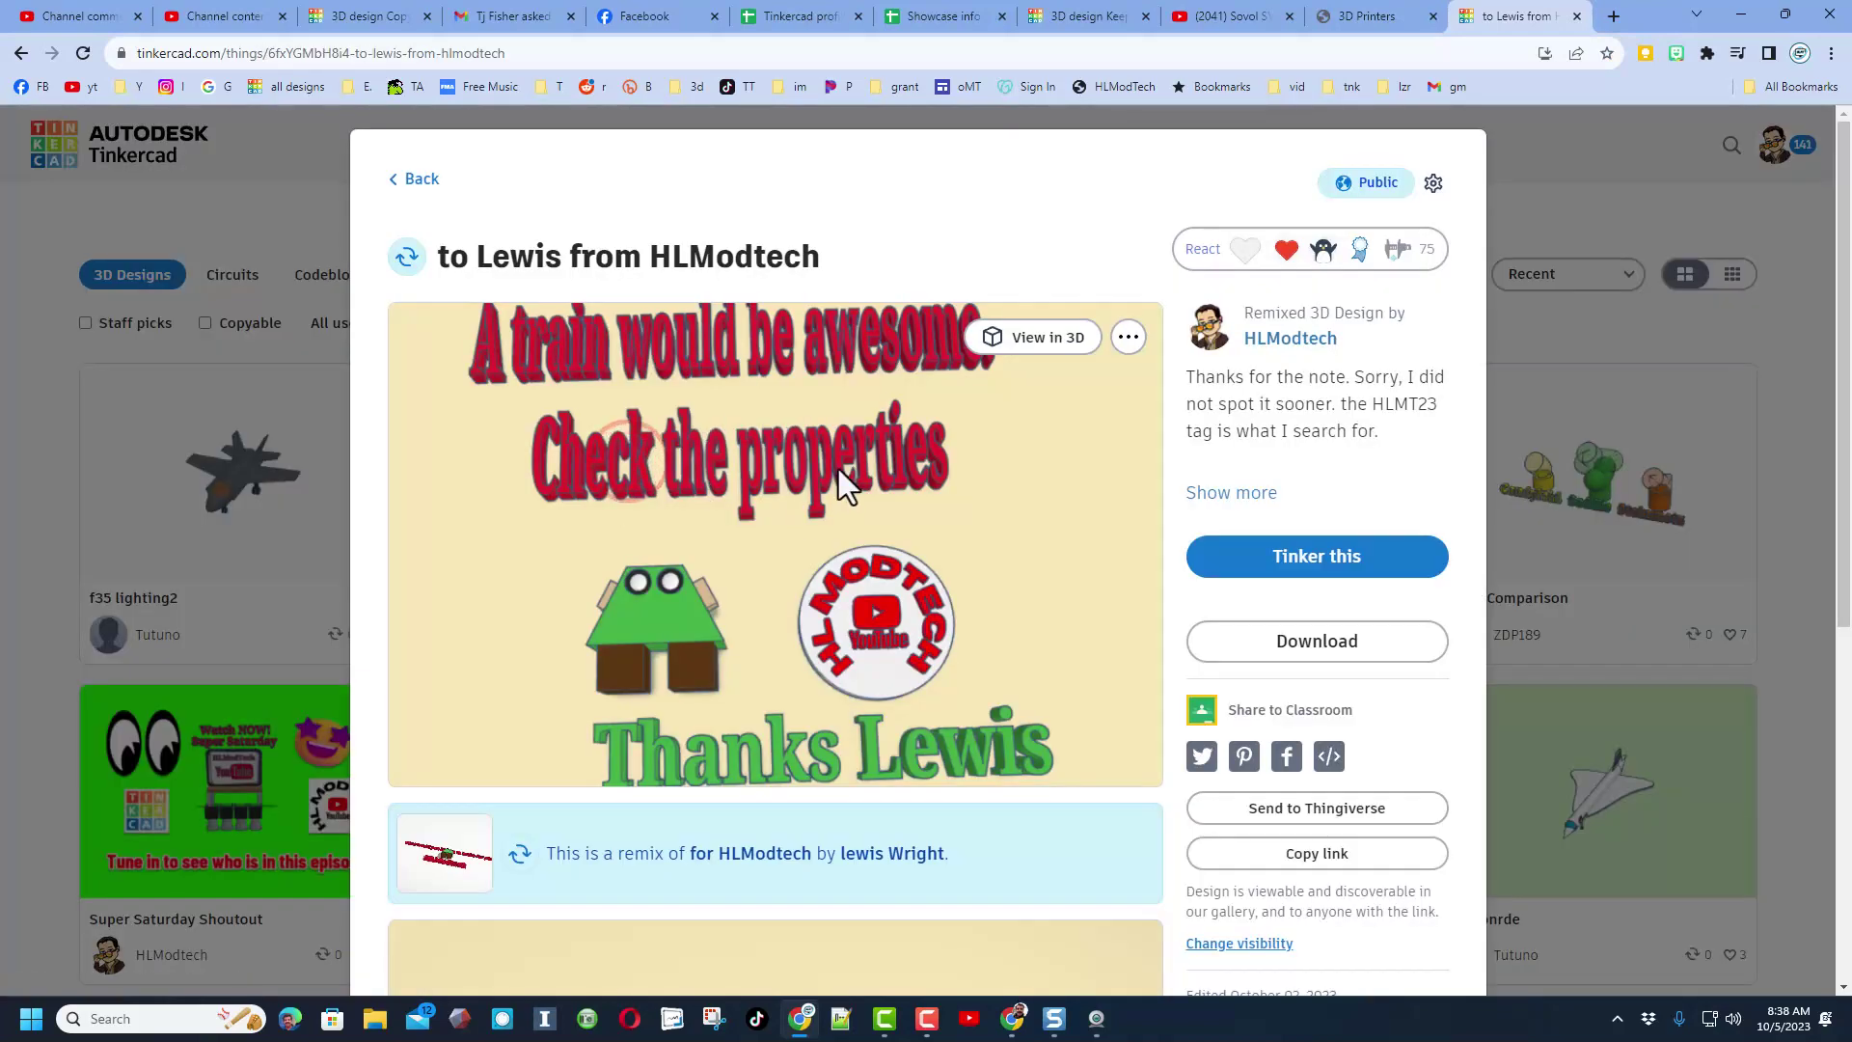
click(1249, 494)
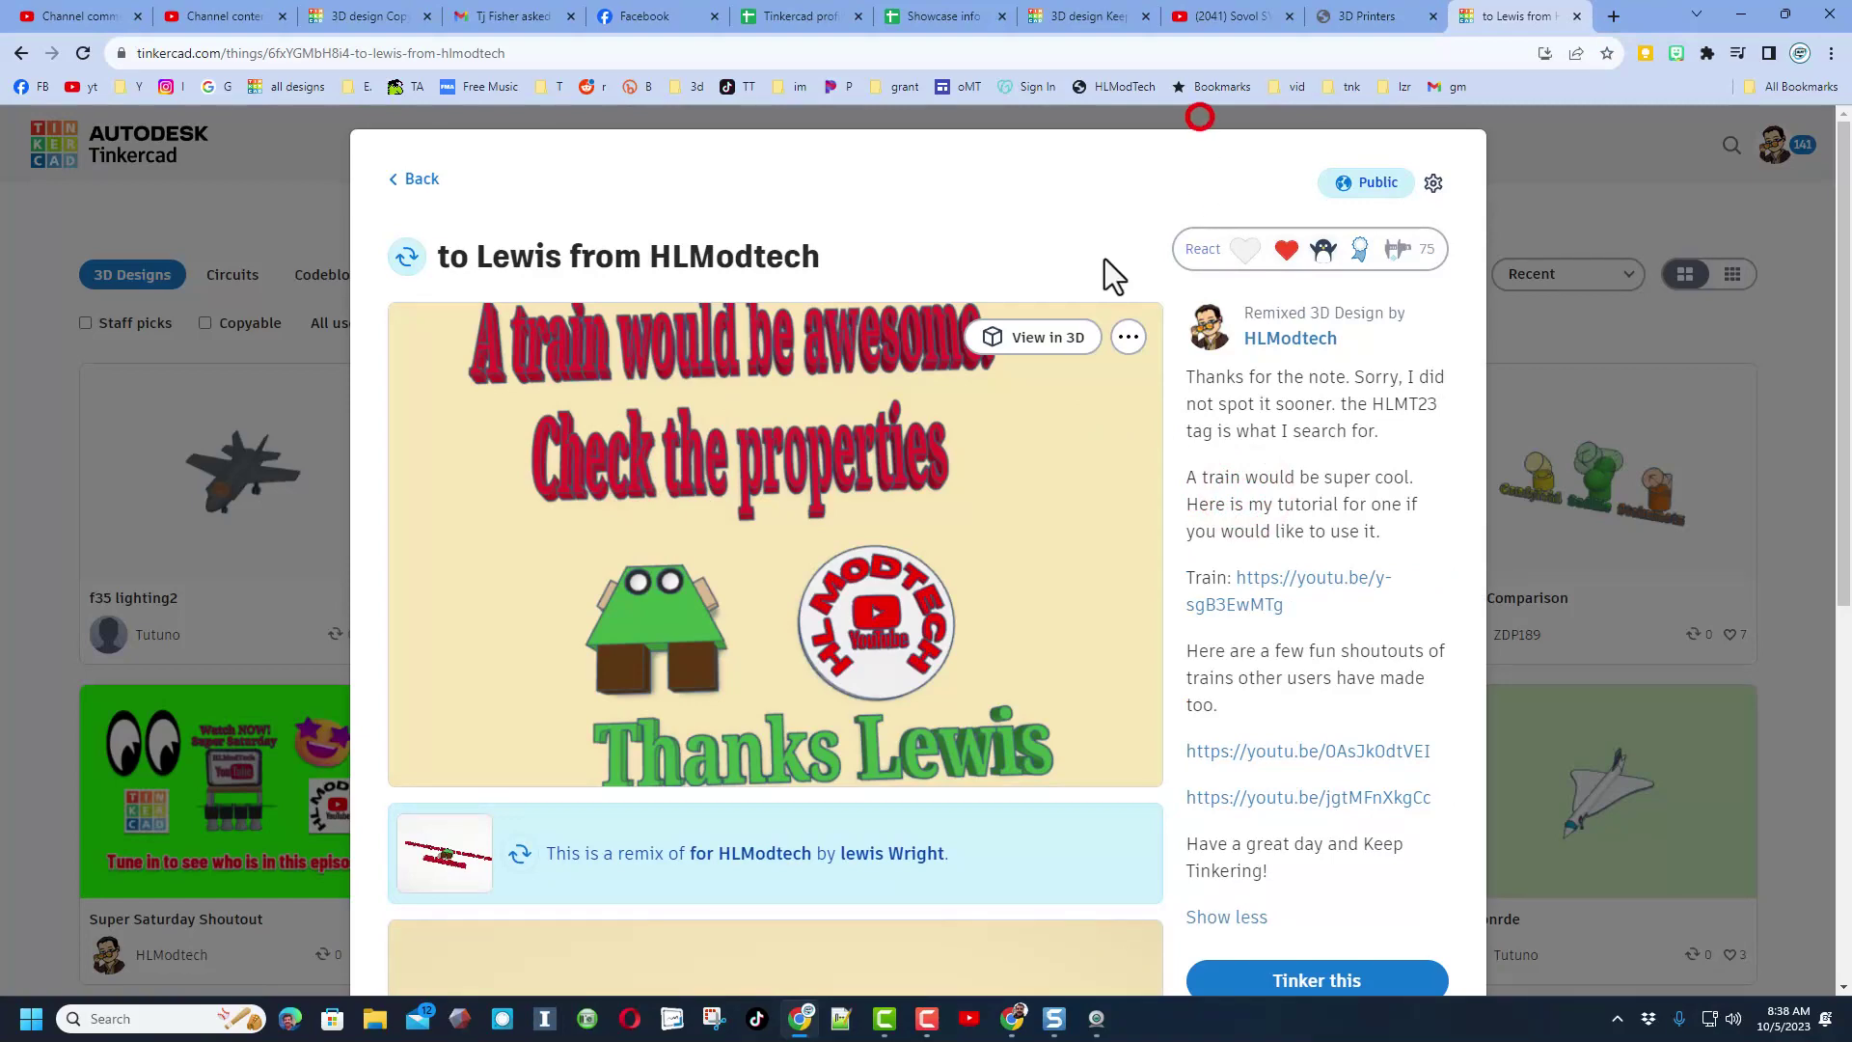
click(1200, 109)
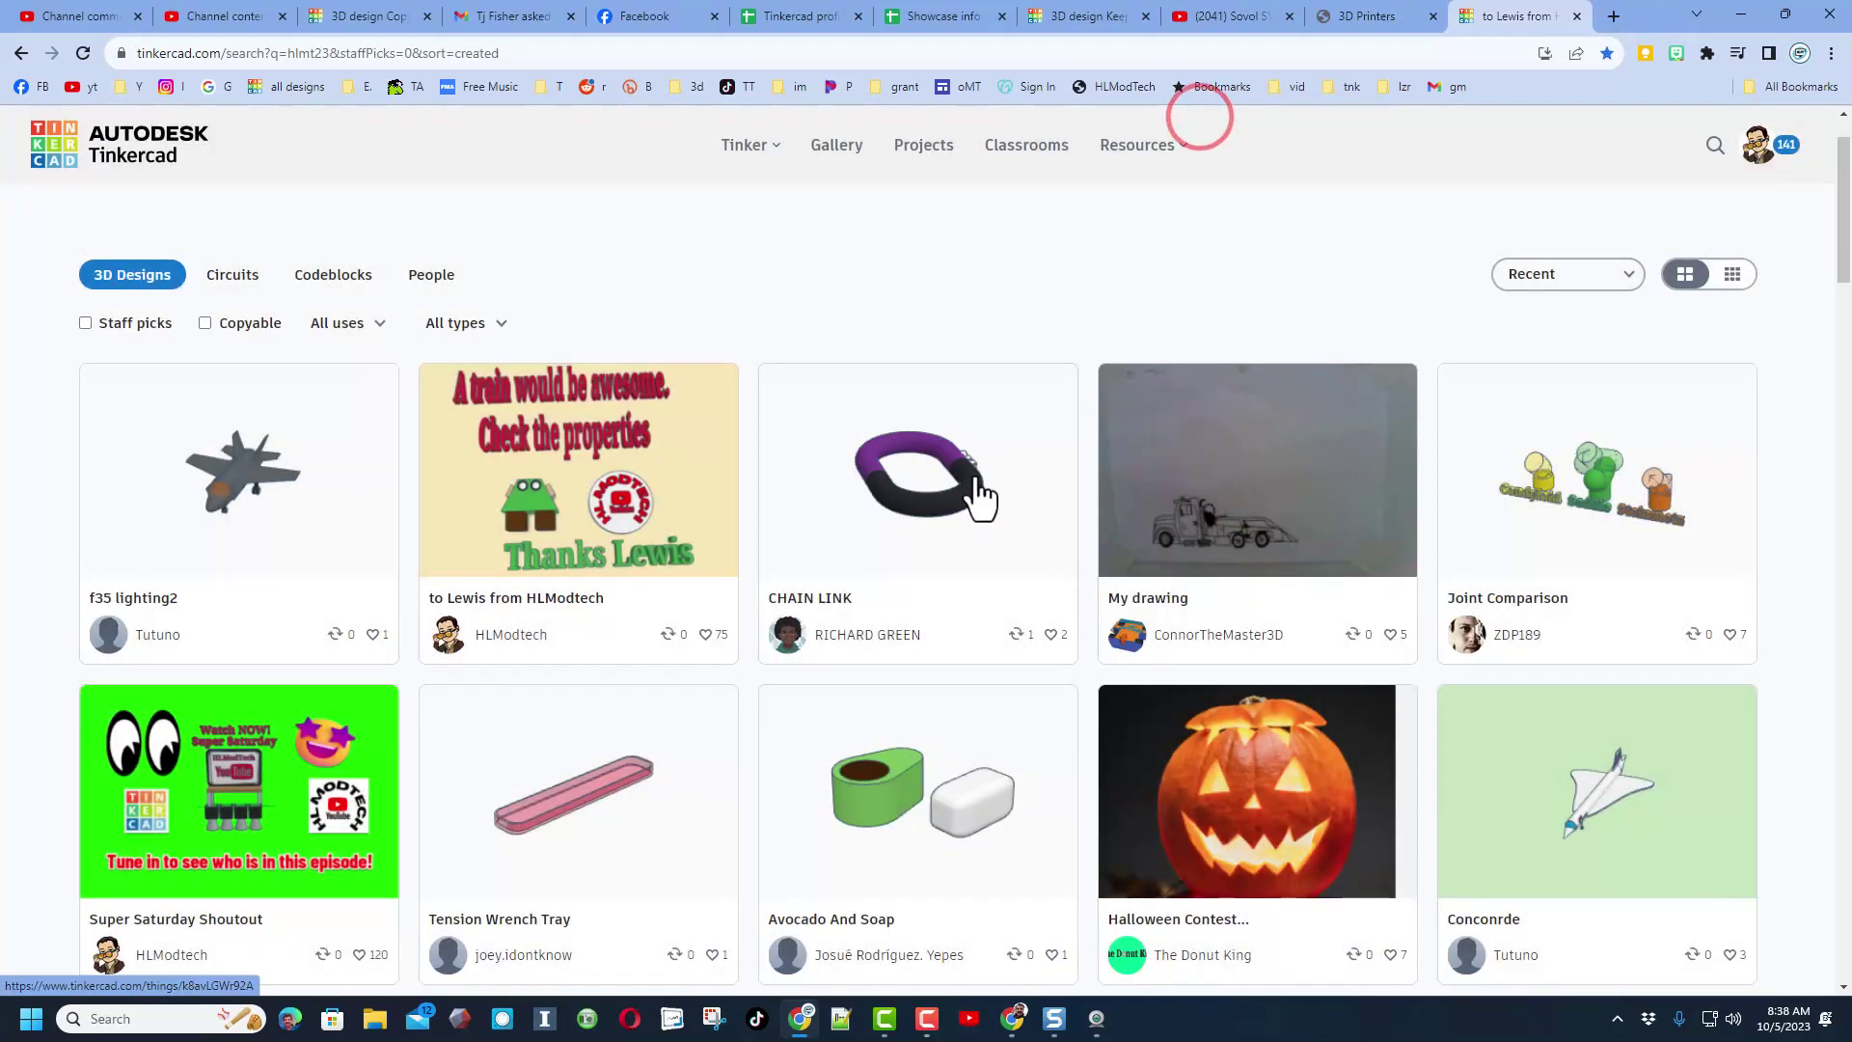
click(1354, 527)
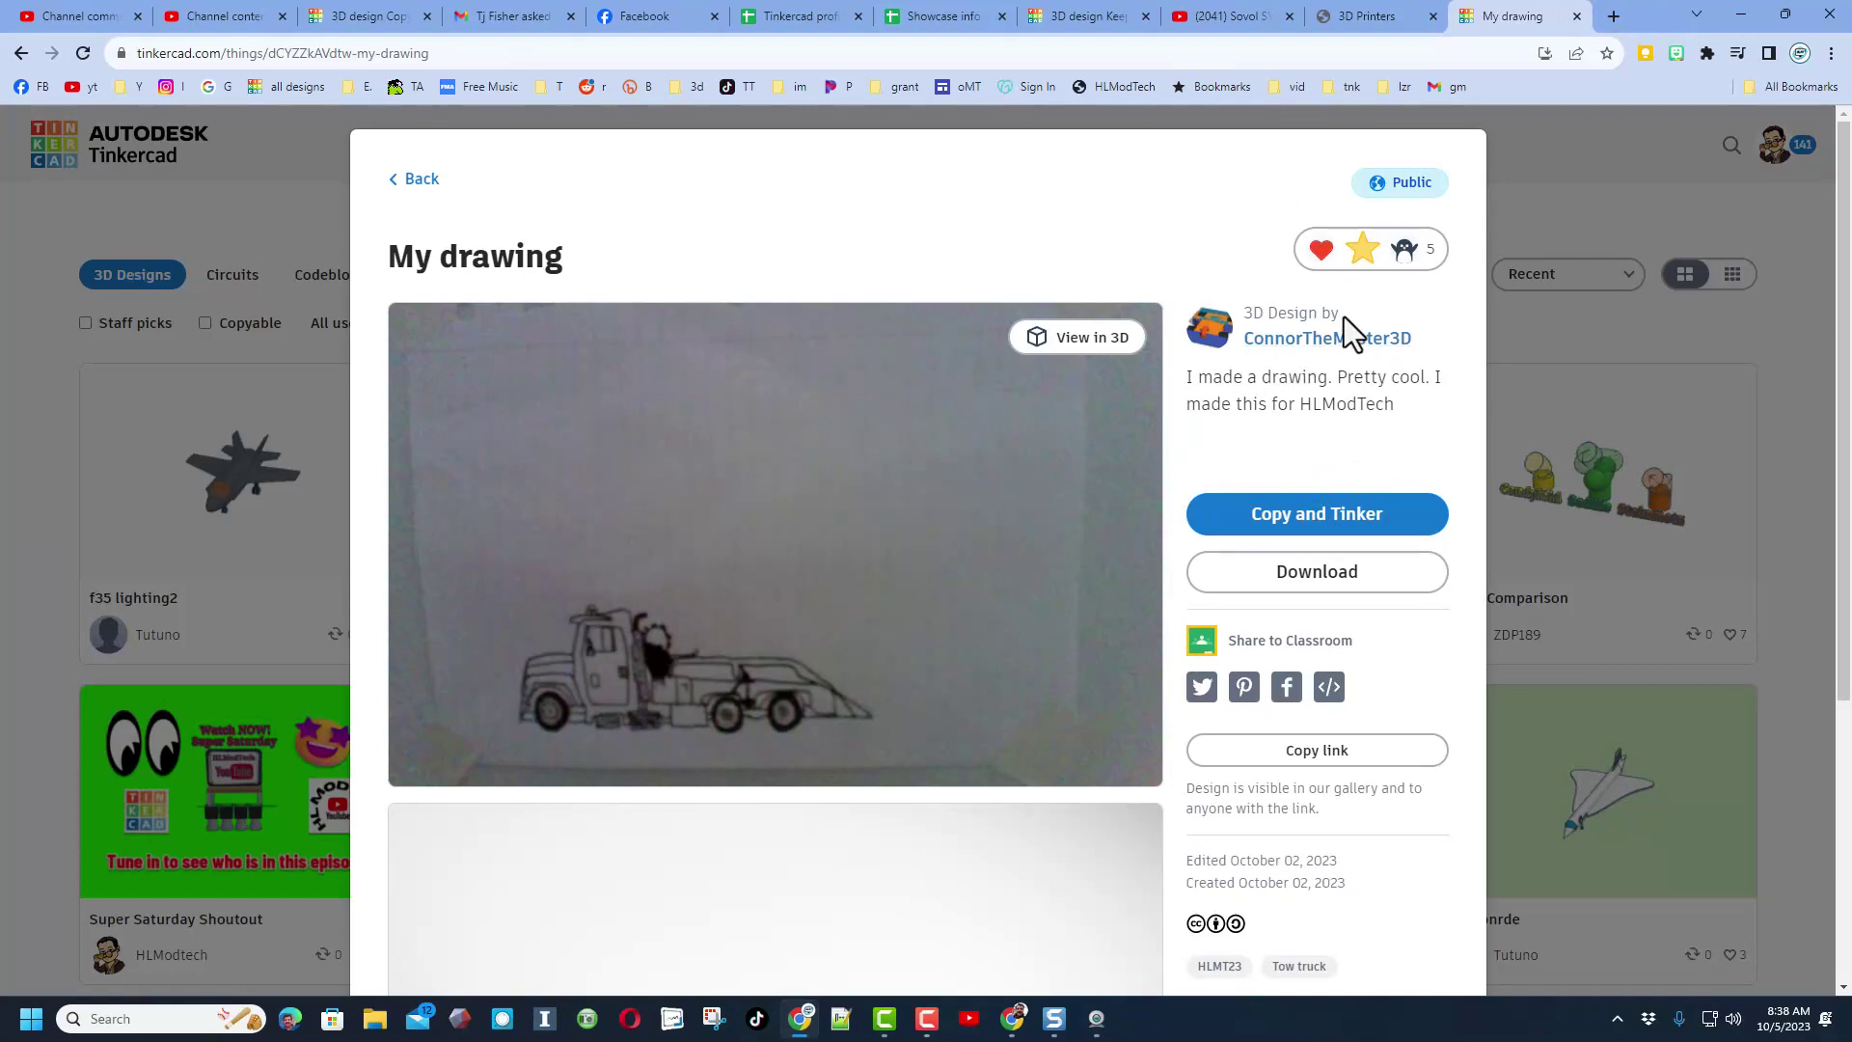
click(1283, 124)
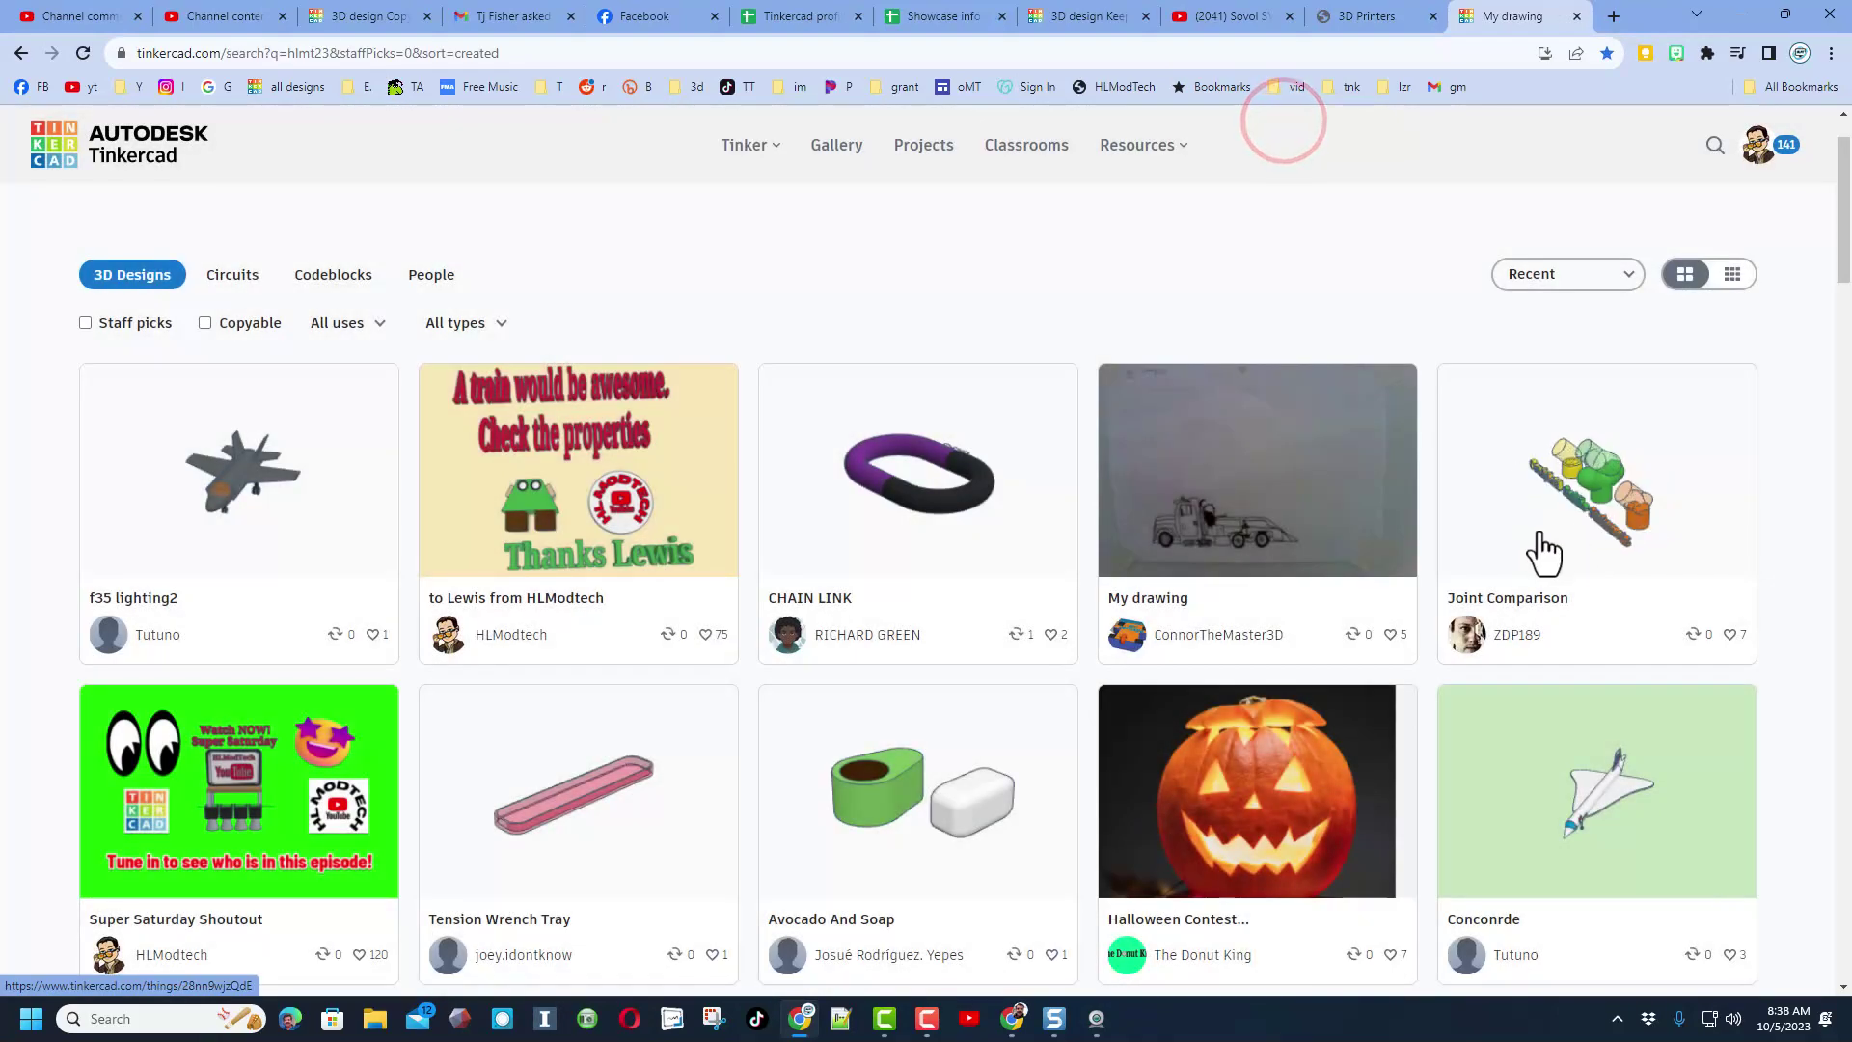
Open Joint Comparison and orbit its 3D preview until the labels read.
click(1565, 556)
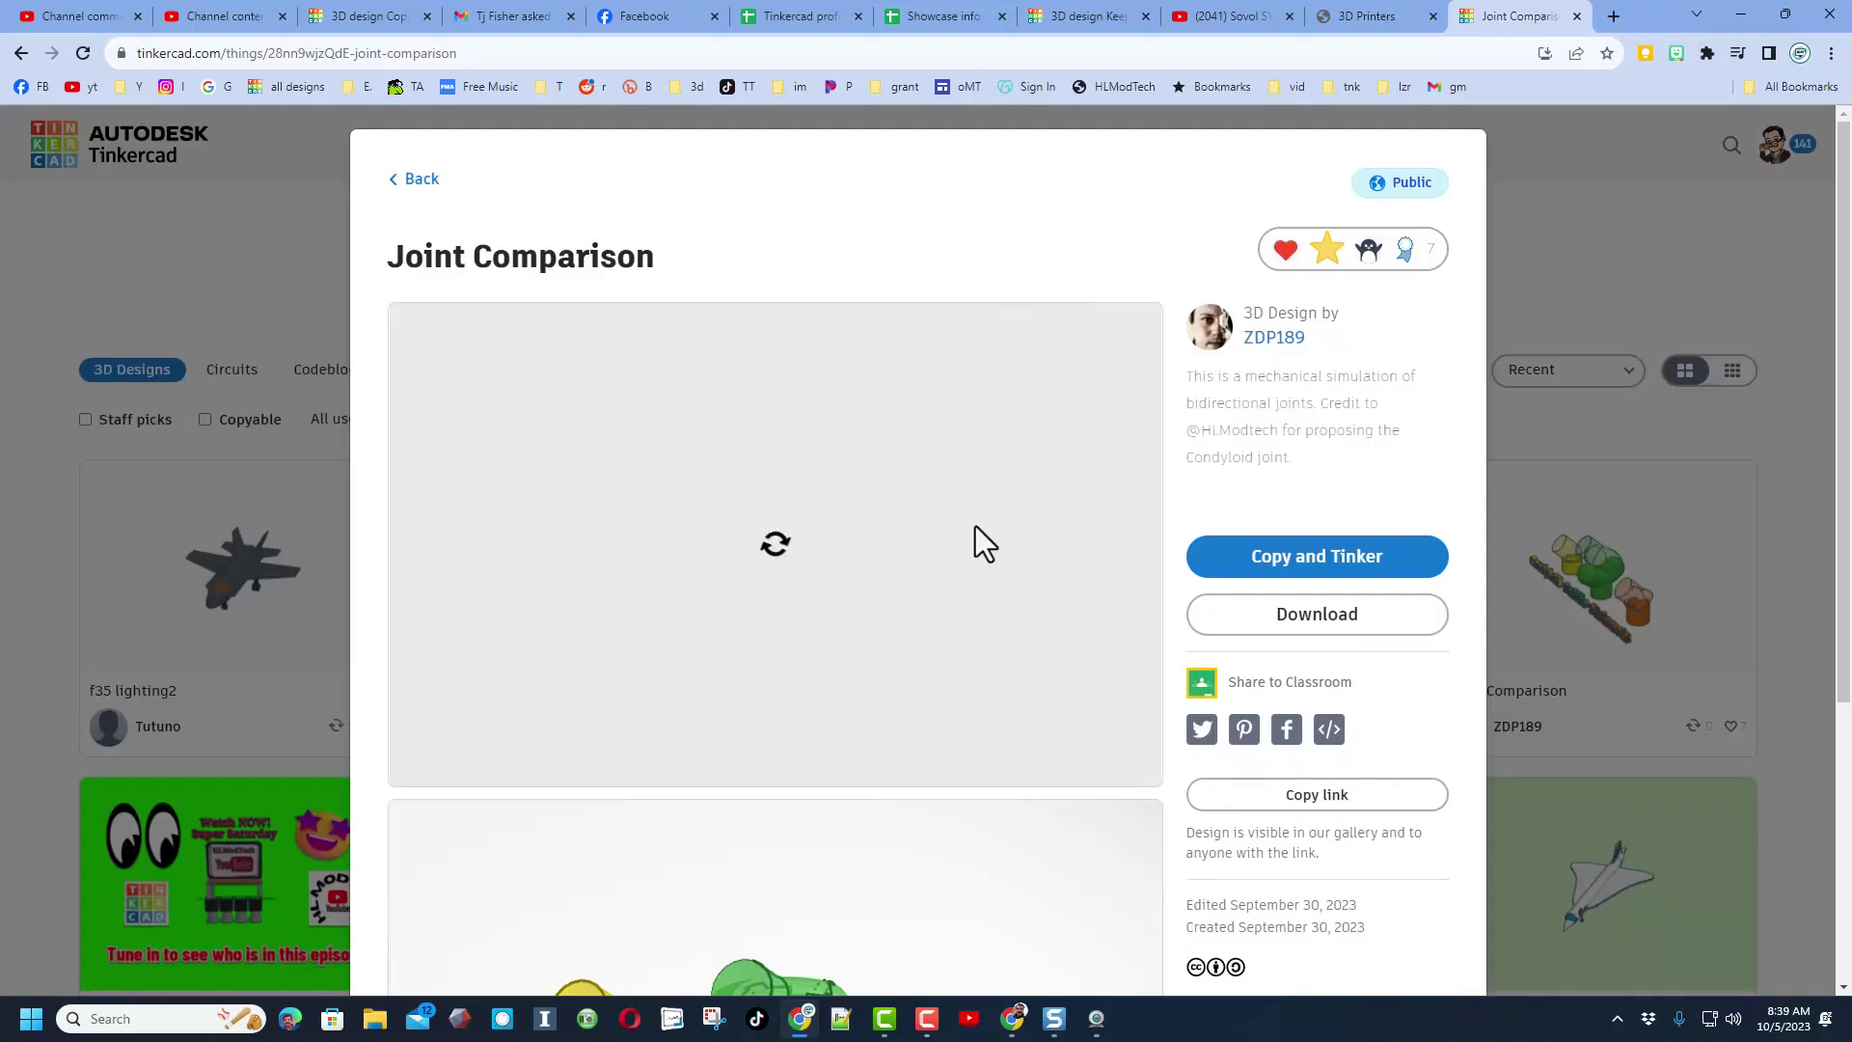
drag(741, 656, 870, 658)
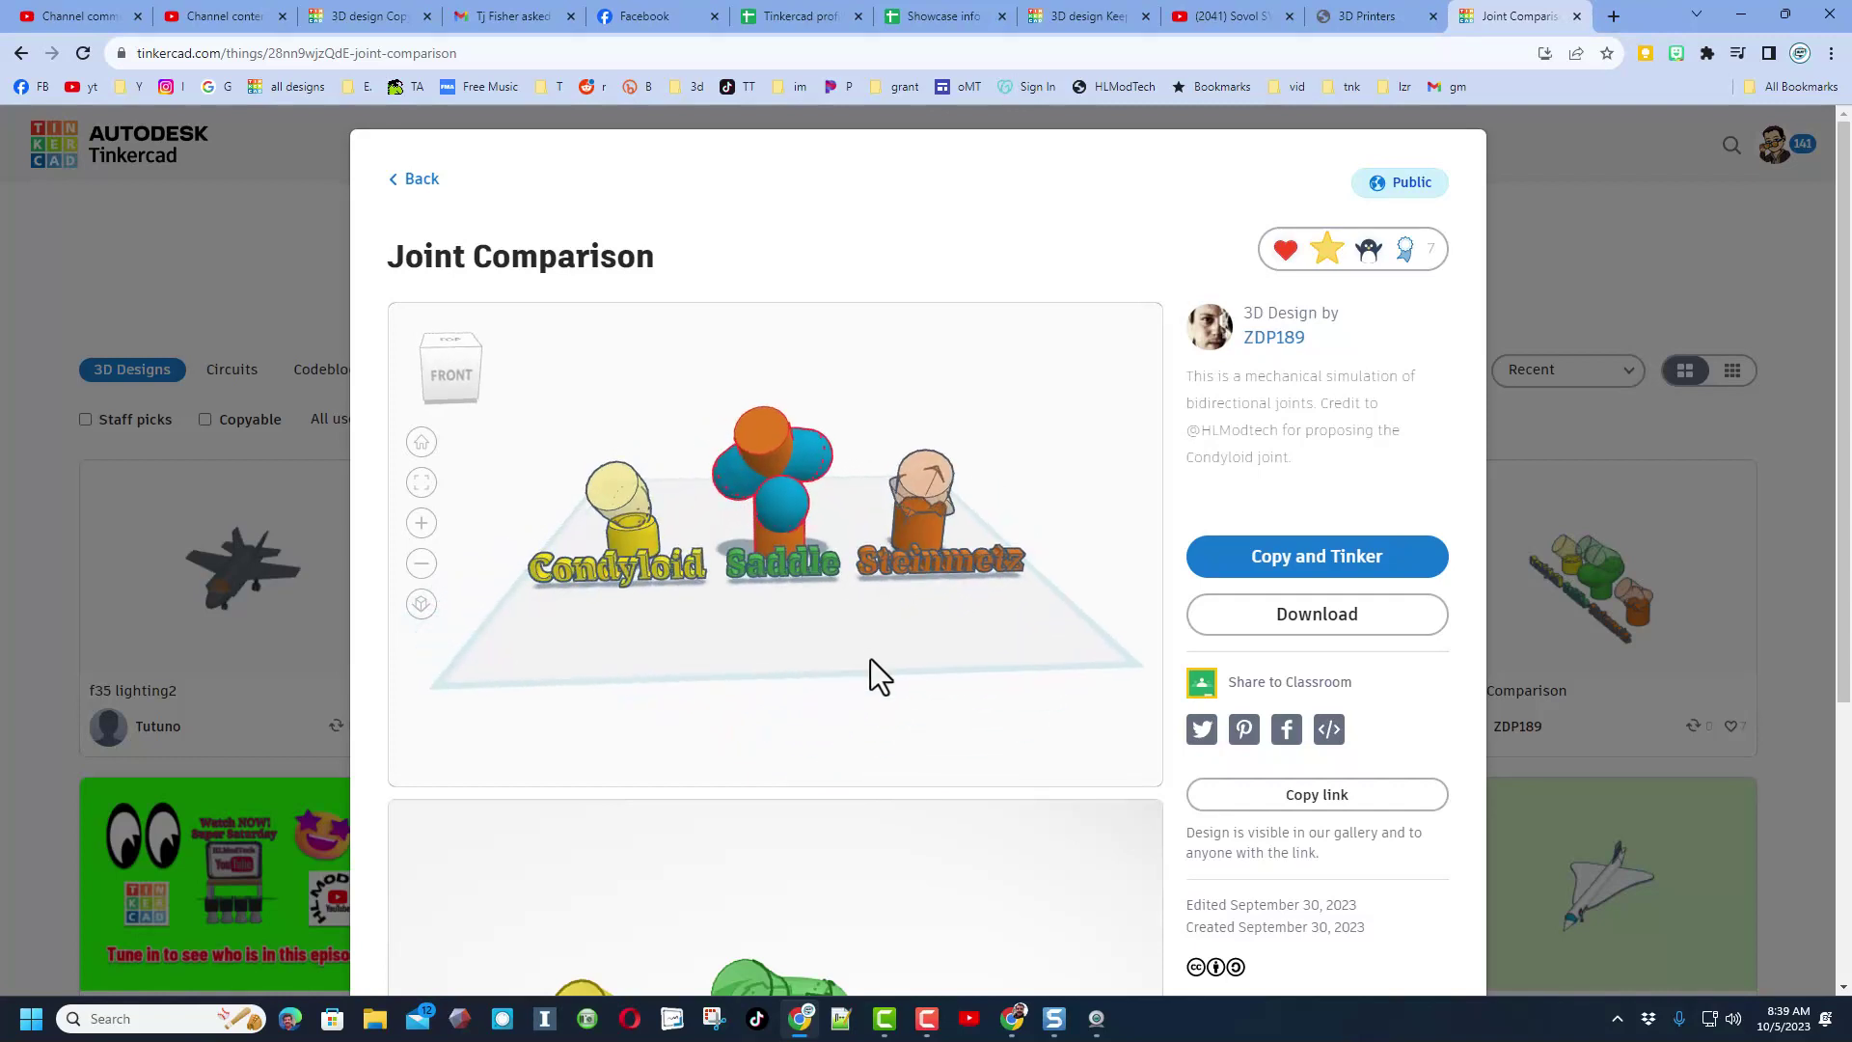
key(Escape)
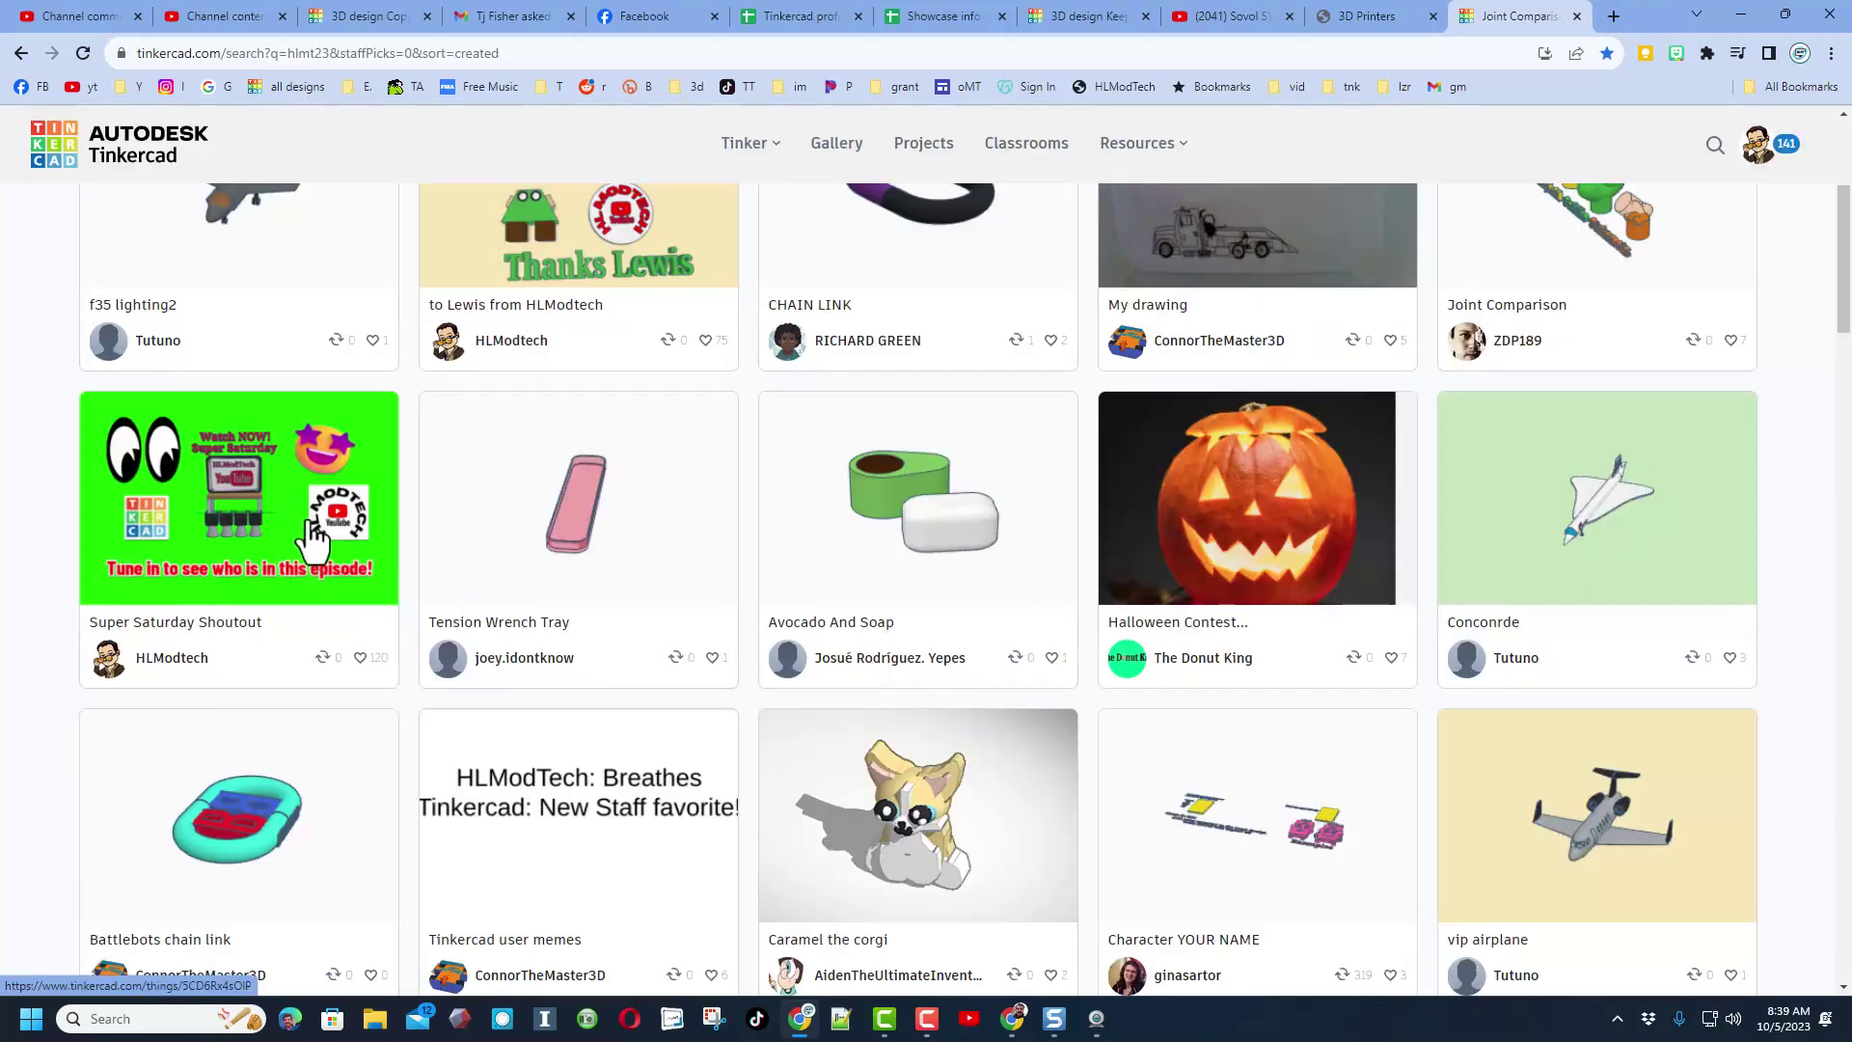
Read the full Super Saturday Shoutout description and check its reactions.
click(320, 532)
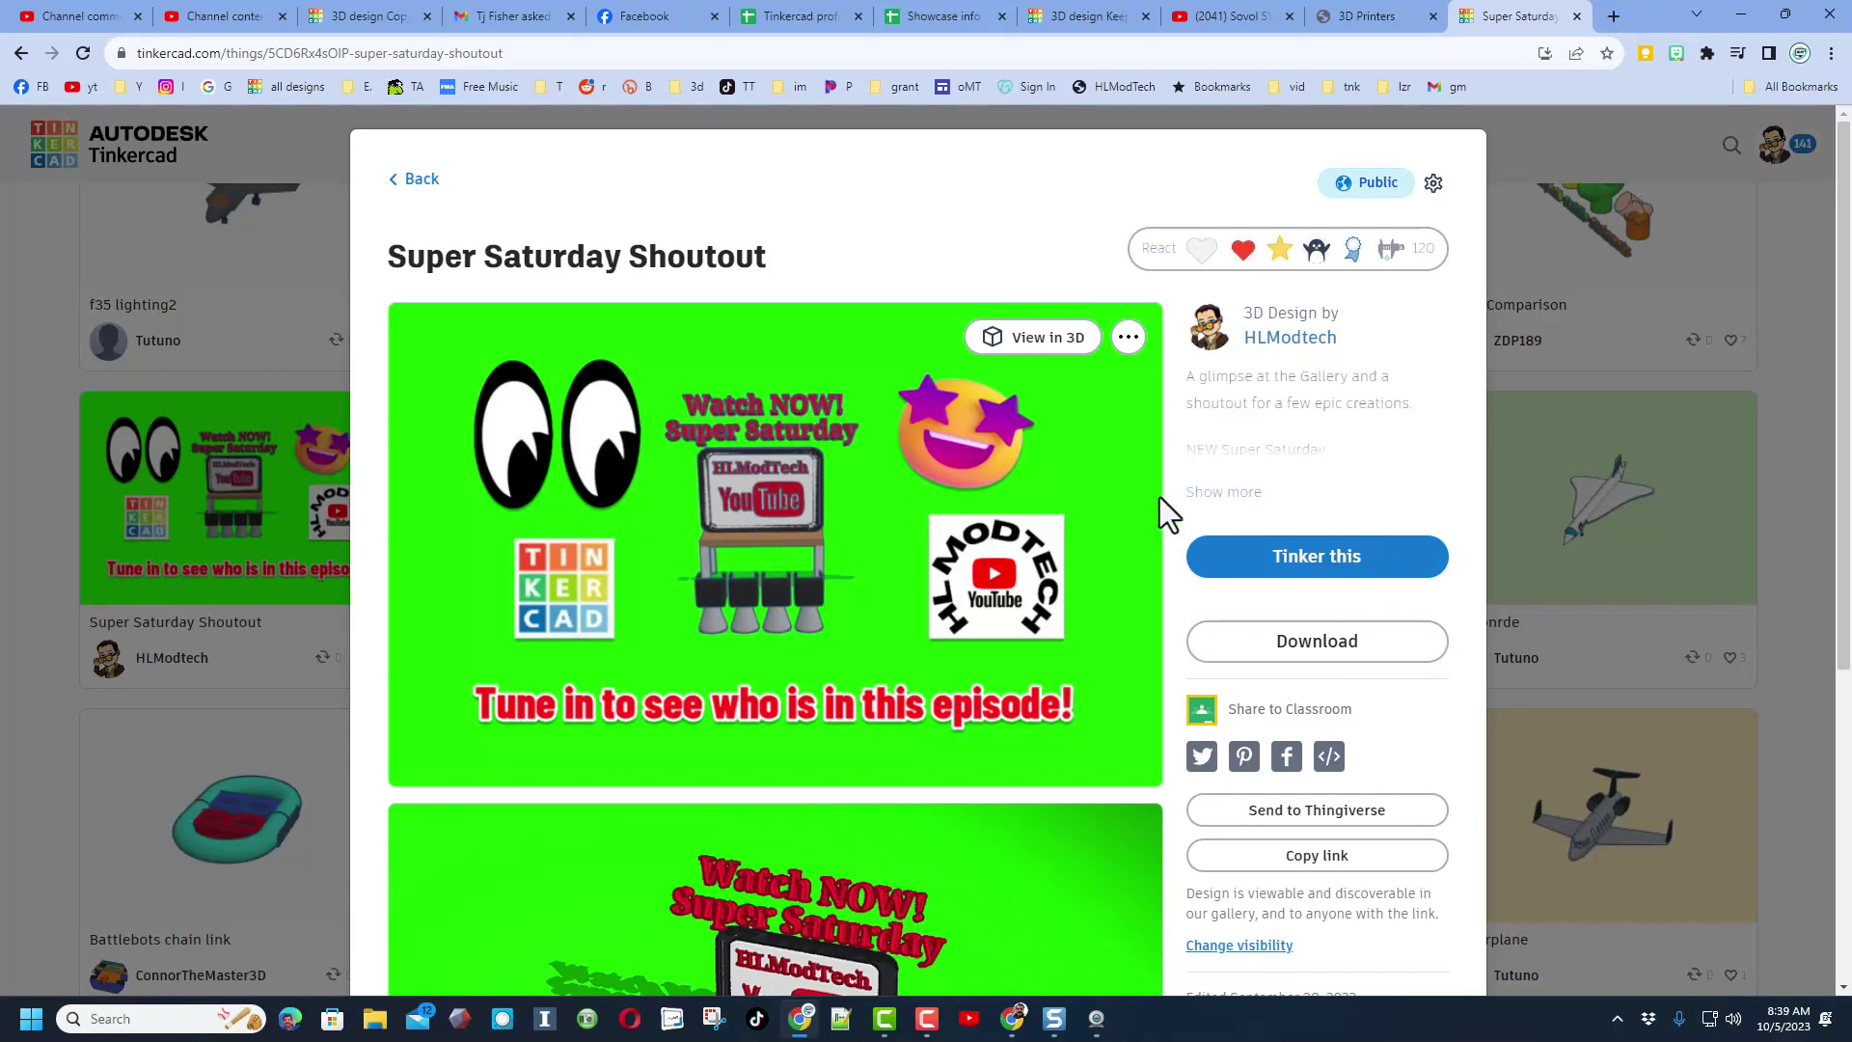
click(1223, 491)
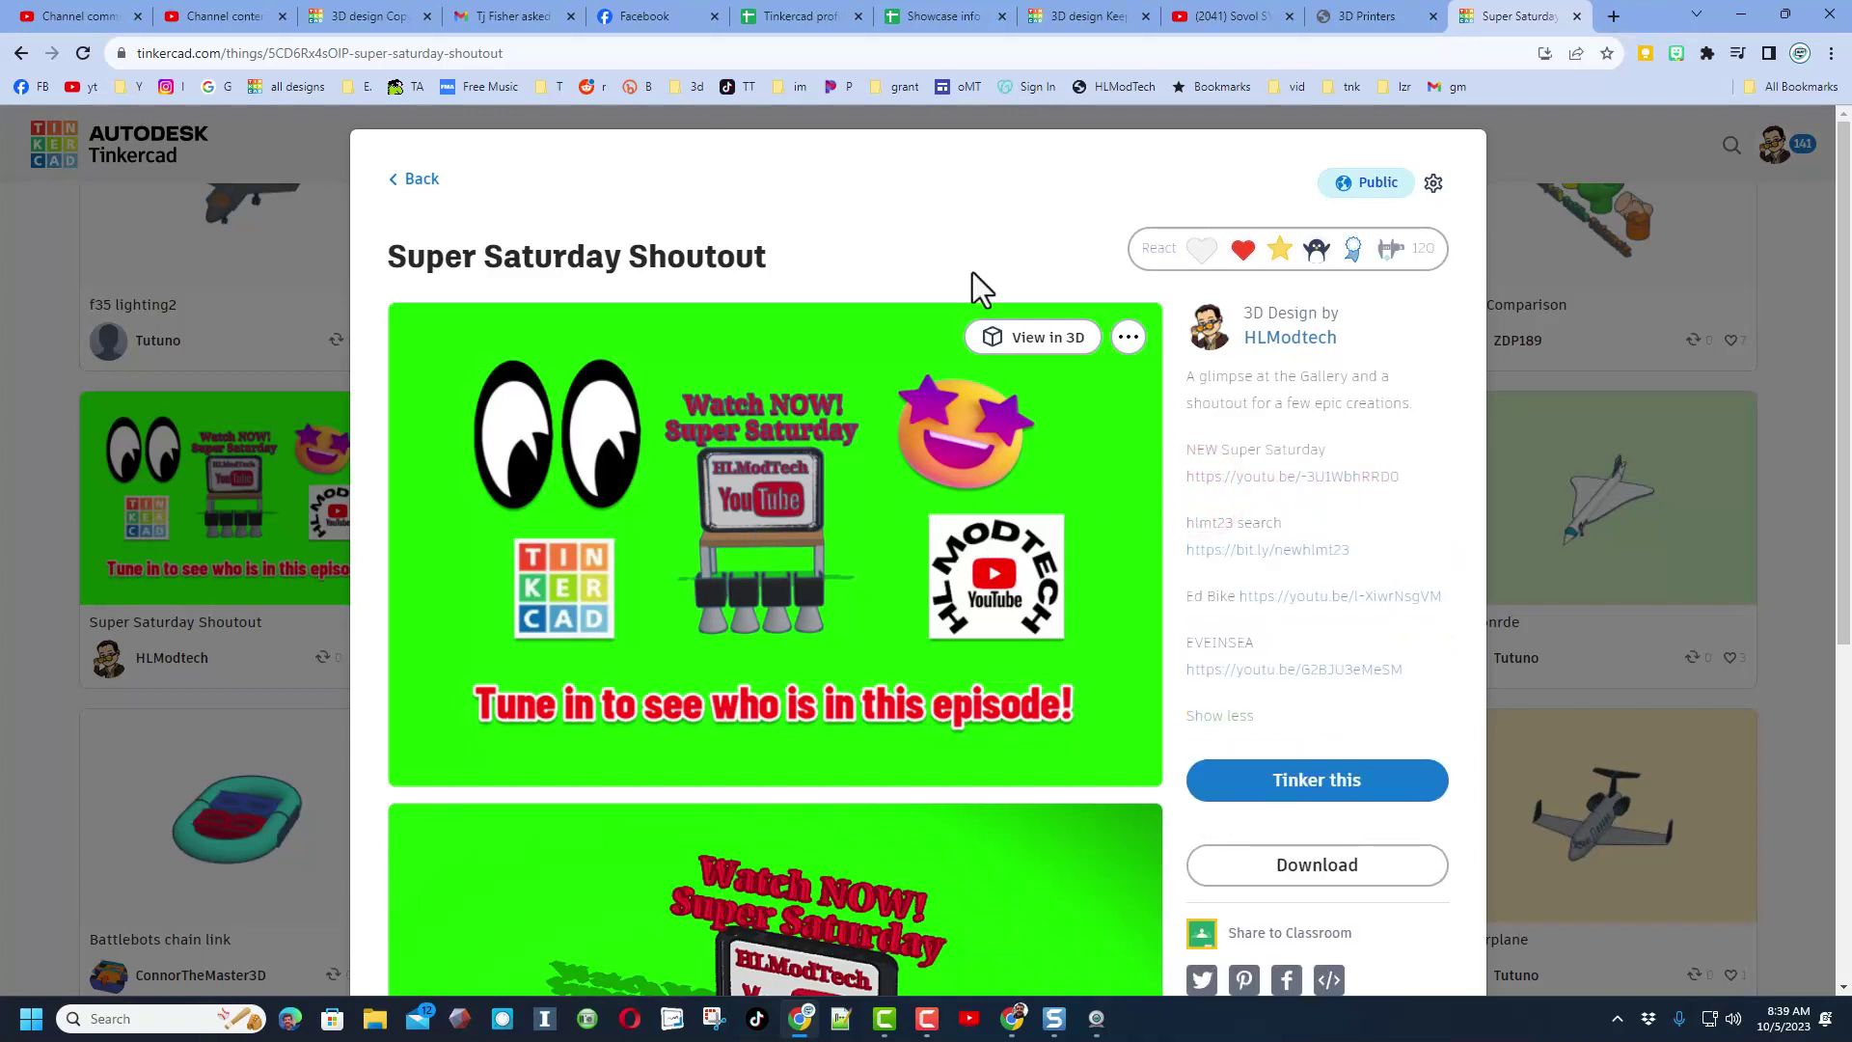
click(1369, 261)
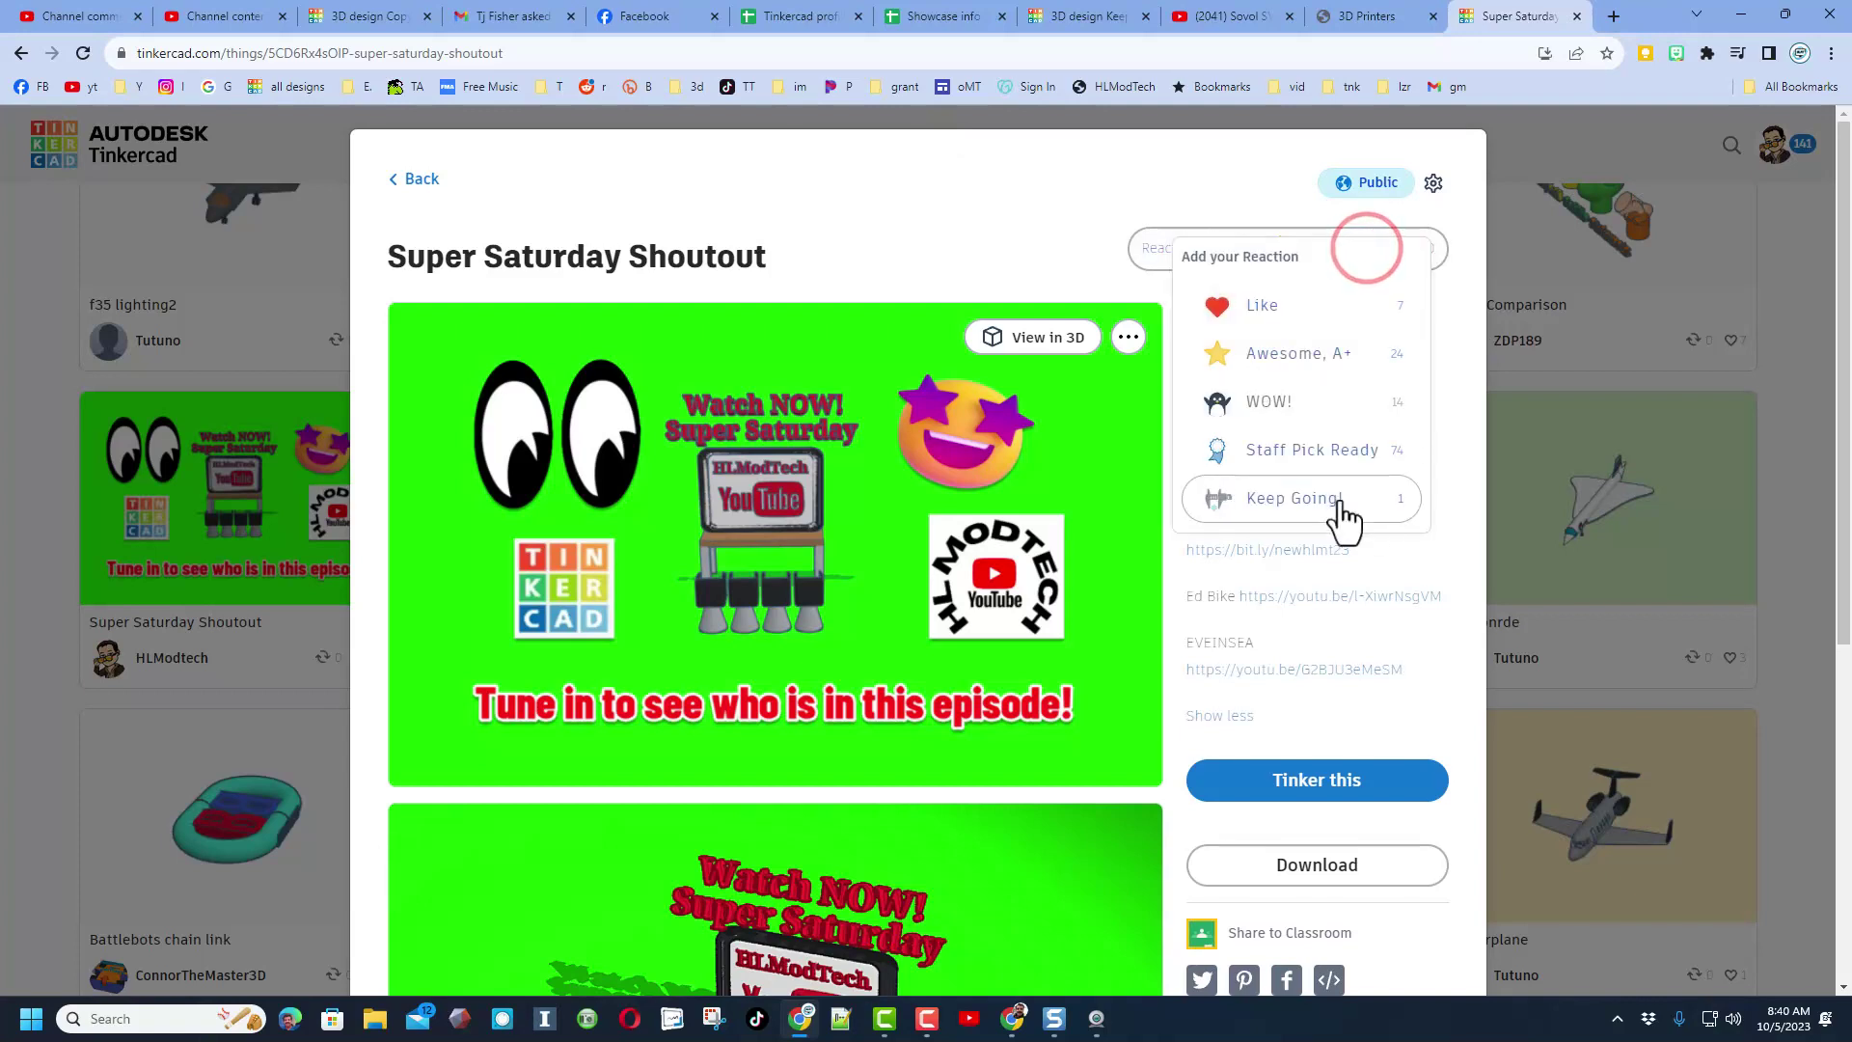
key(Escape)
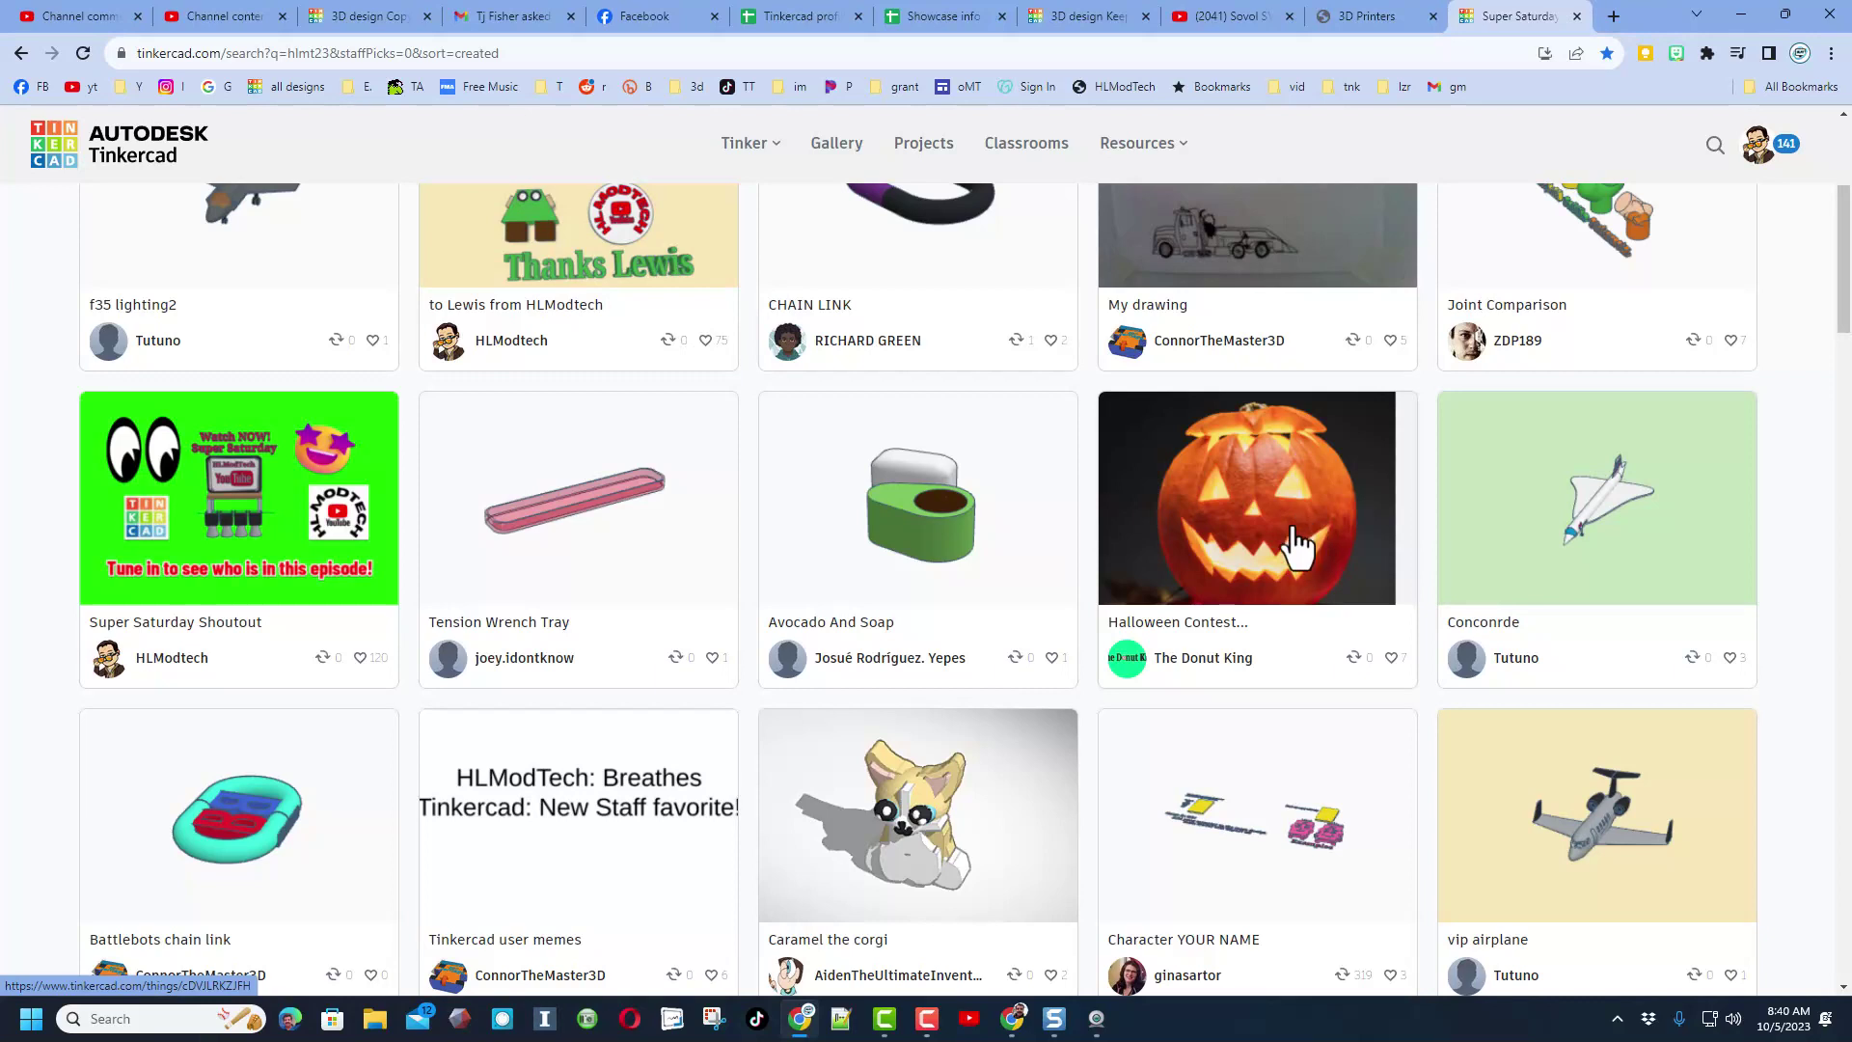
Read the full Halloween Contest description, then return to the results.
click(1307, 519)
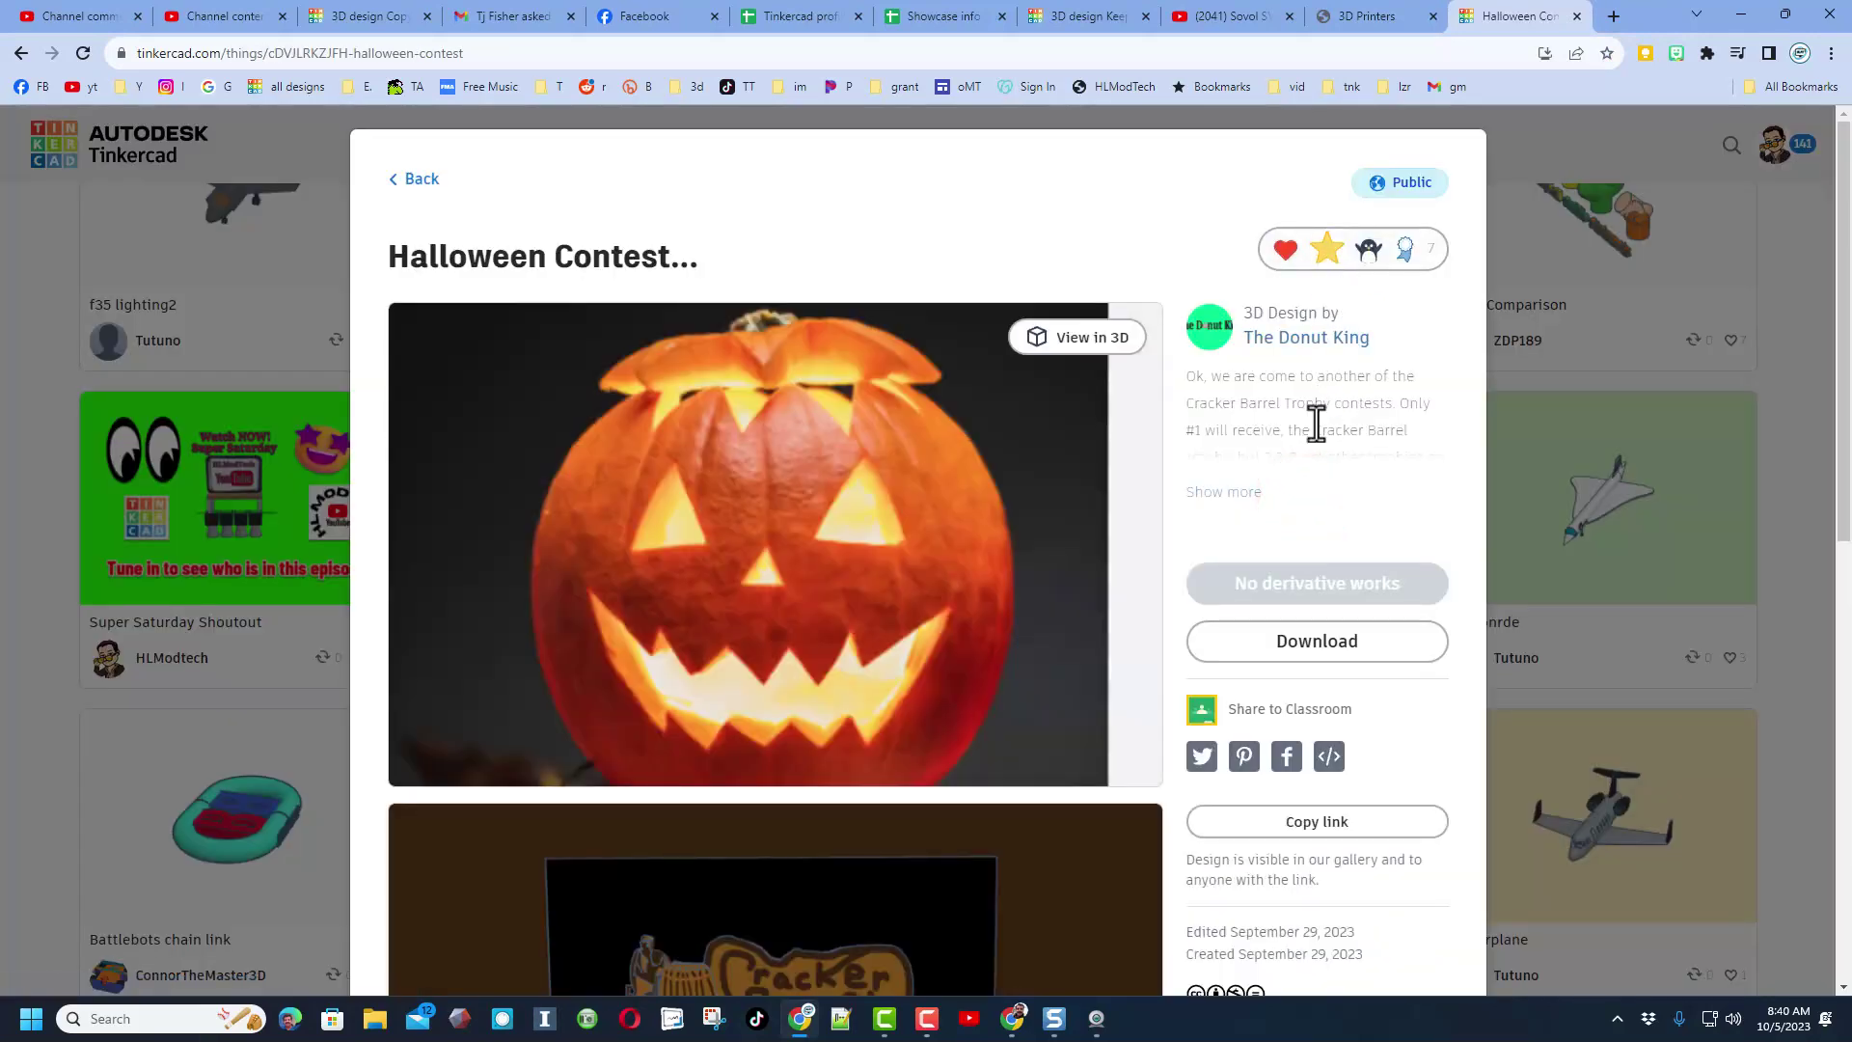
click(1223, 492)
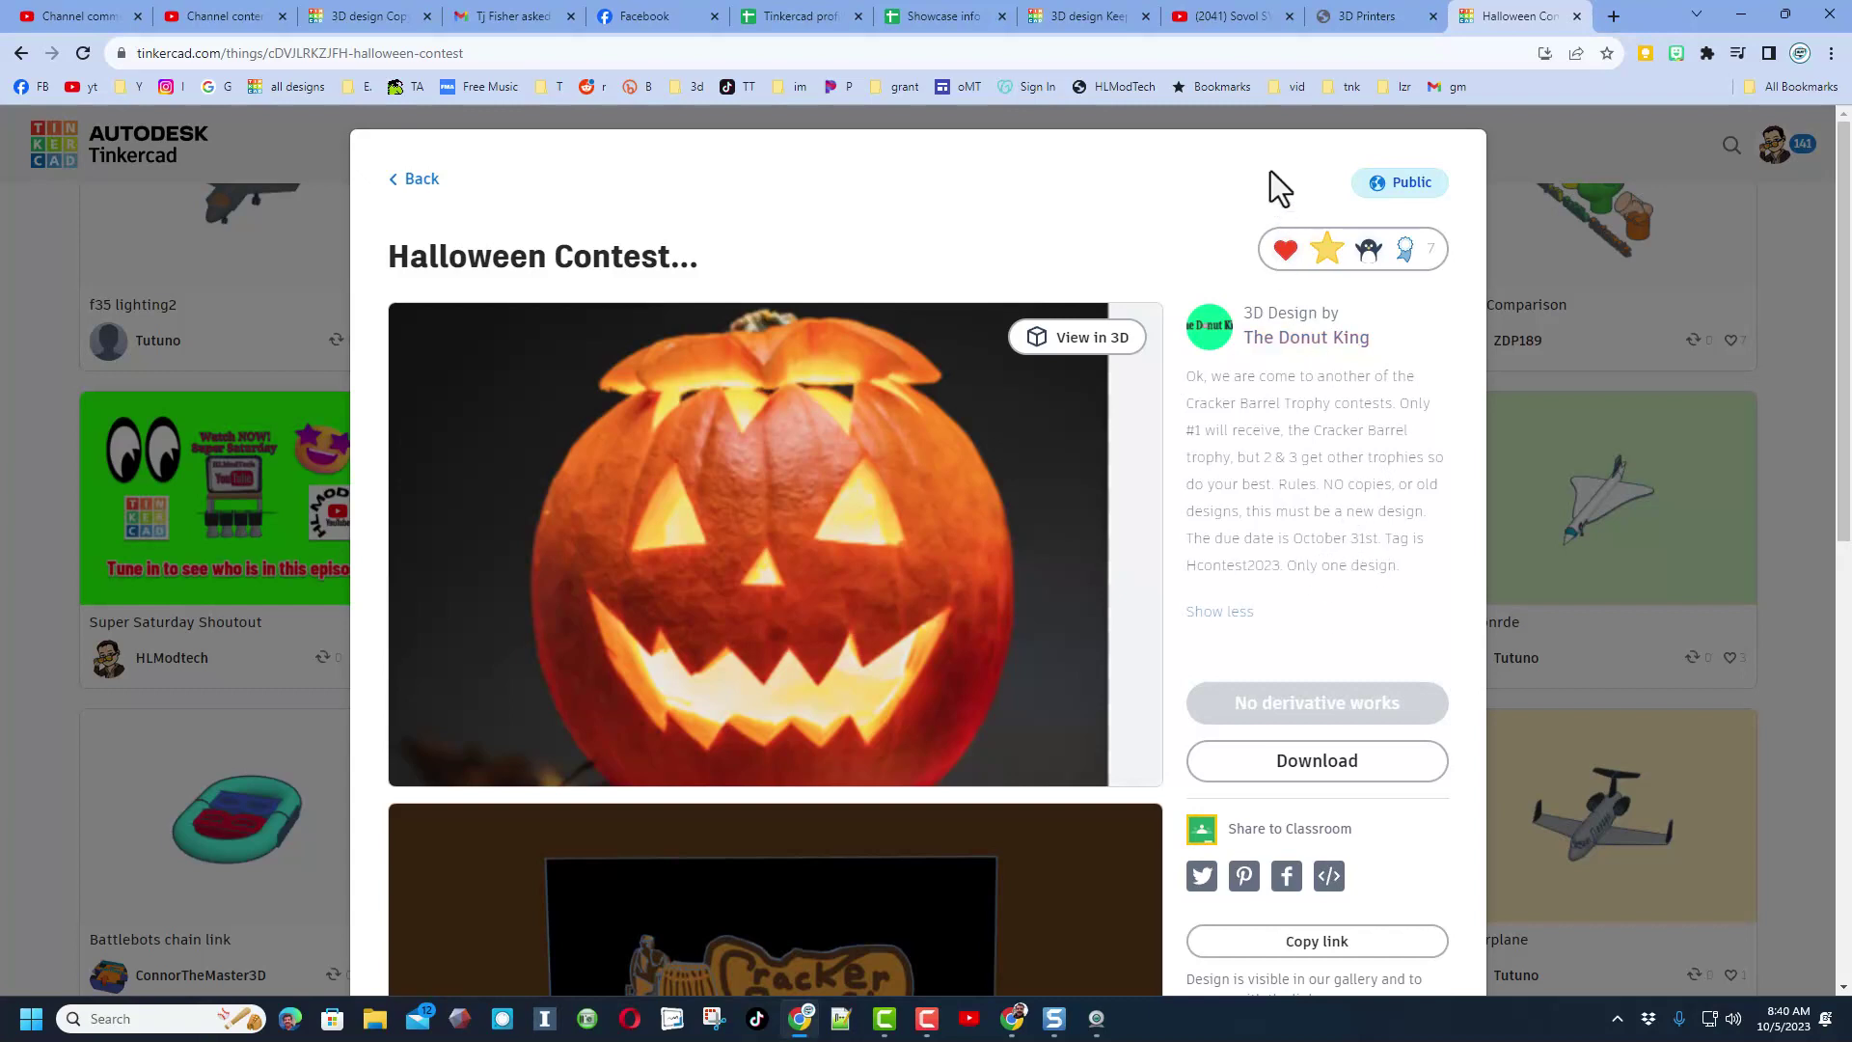
click(1280, 124)
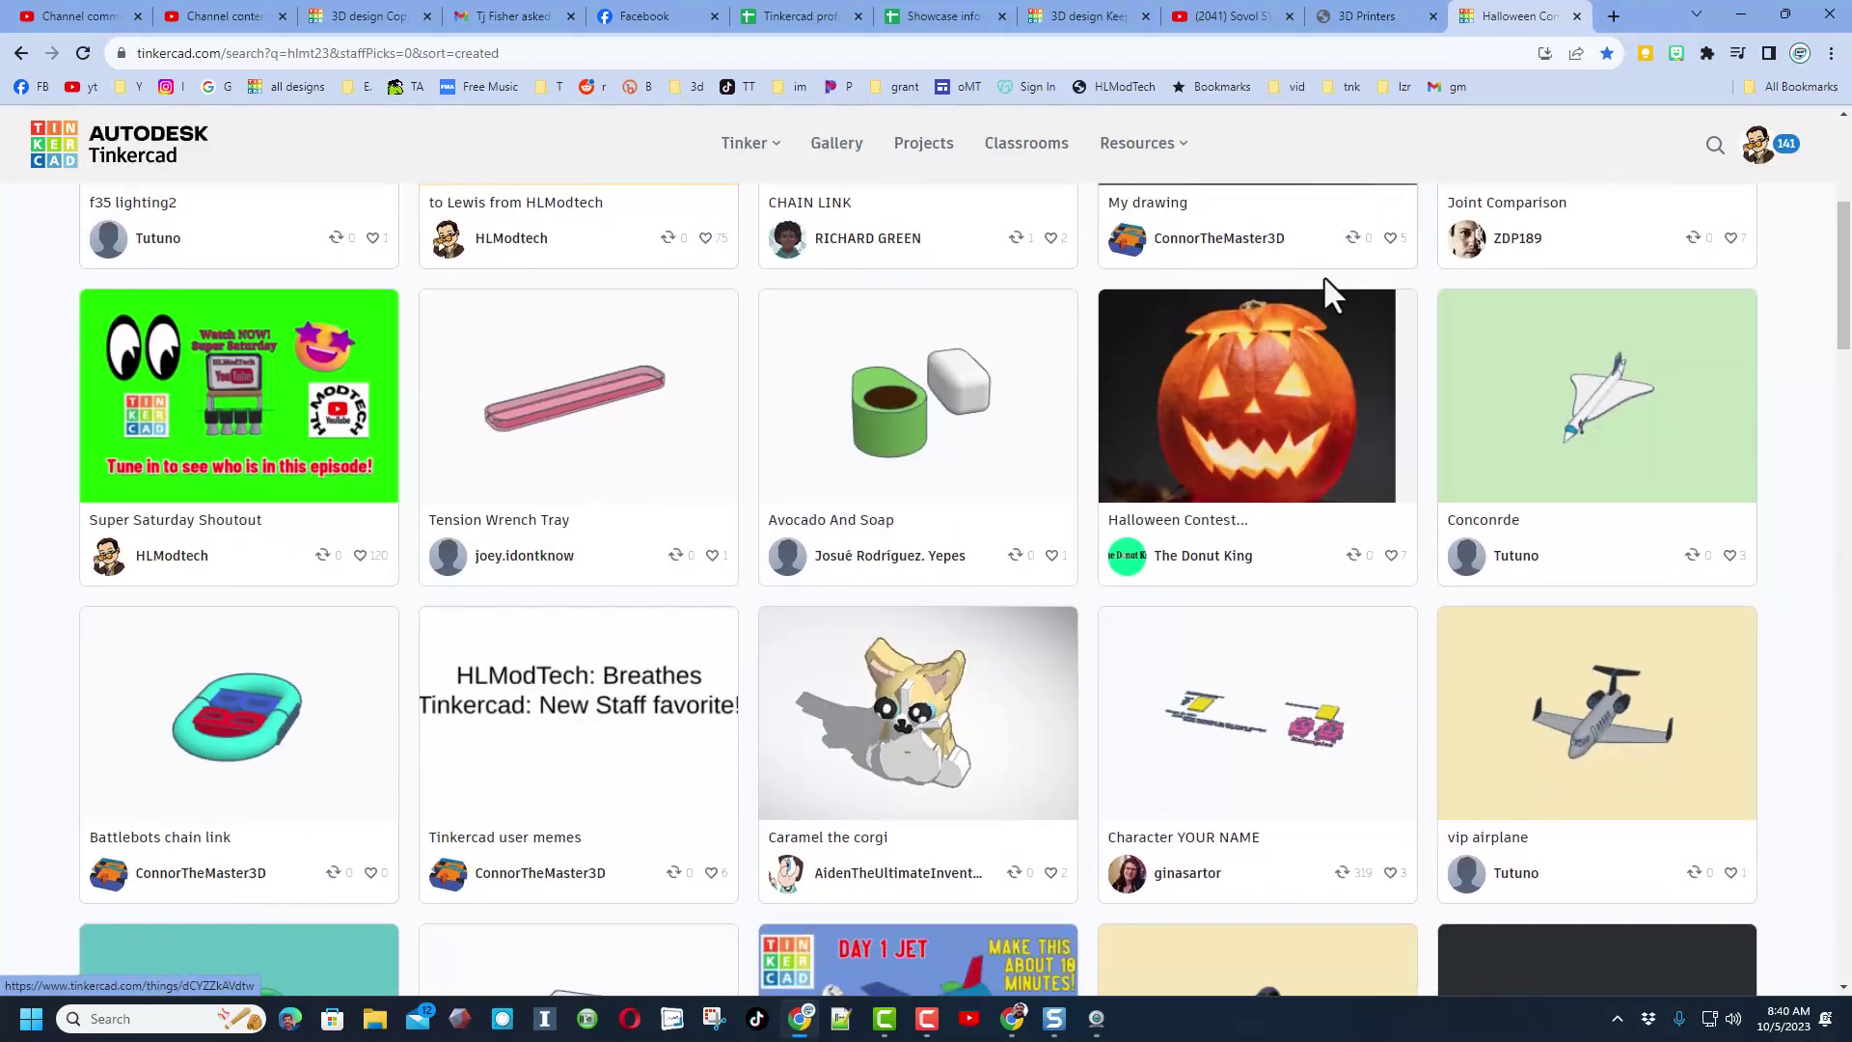
scroll(1324, 275, down, 3)
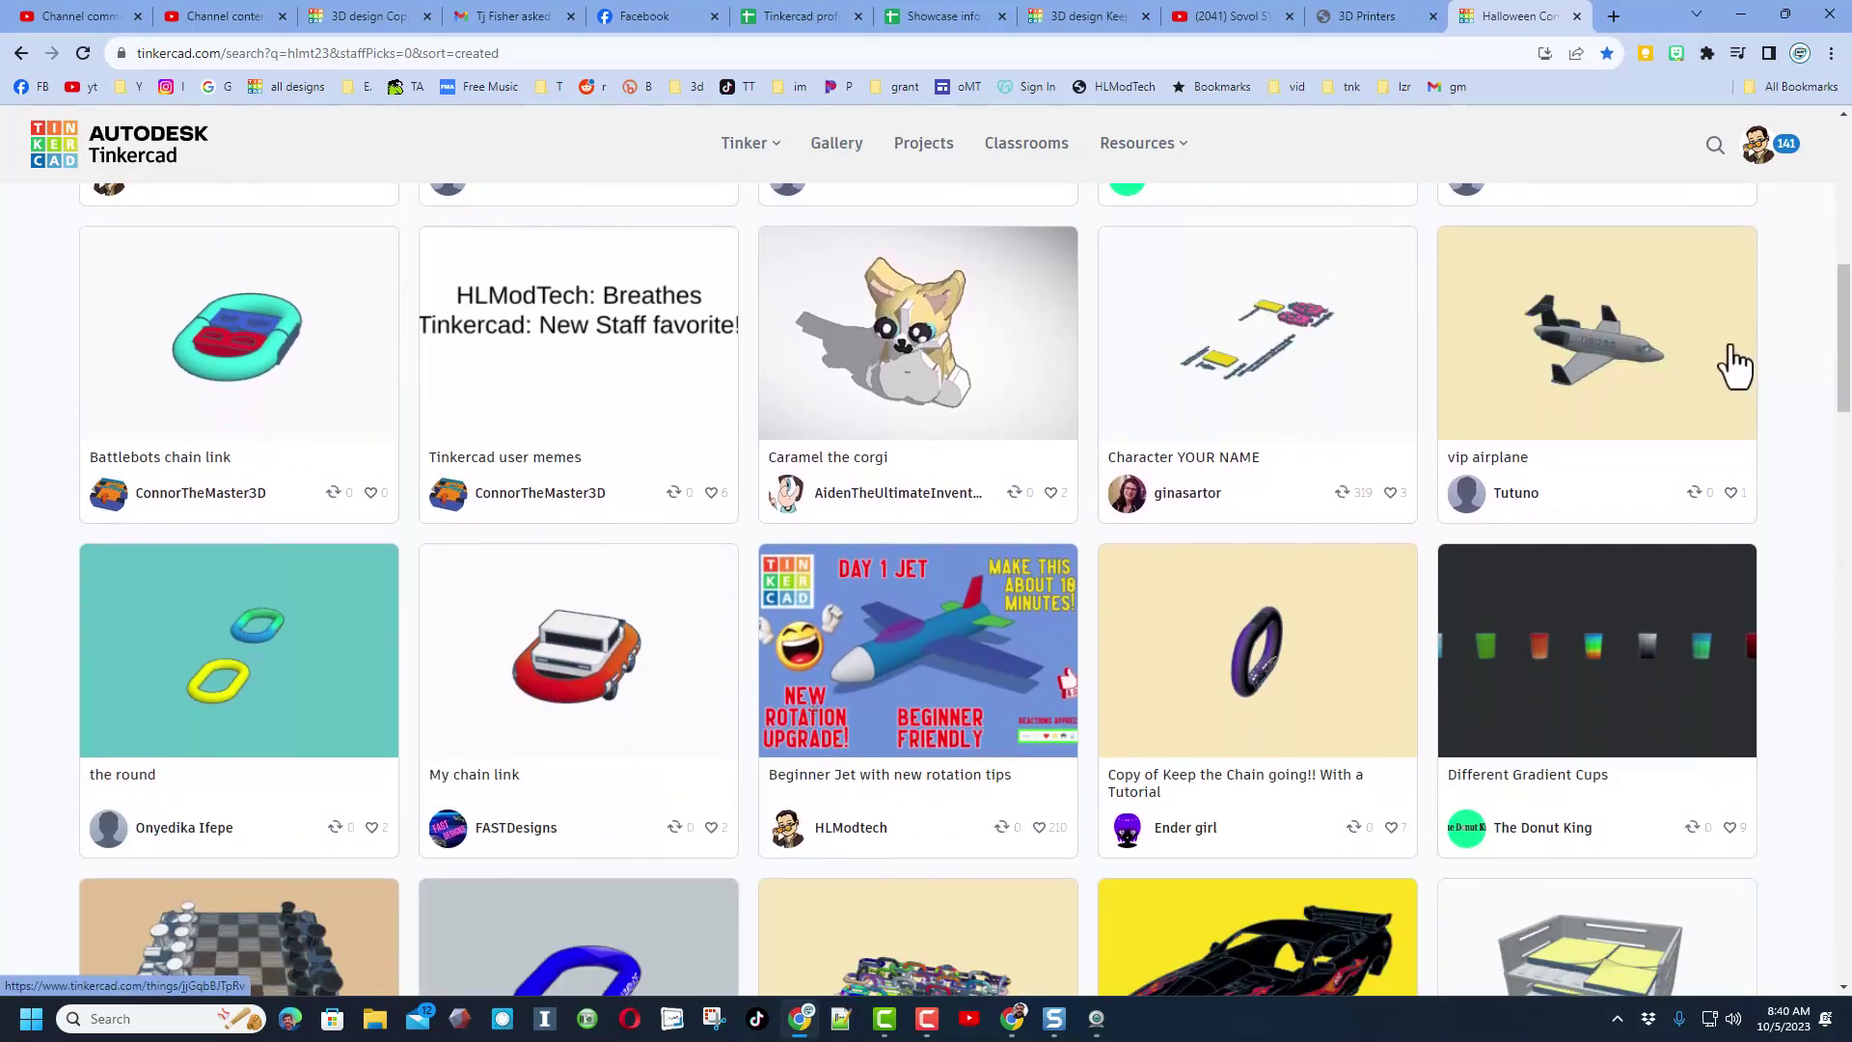
Check the reactions on the vip airplane design, then close it.
click(1646, 319)
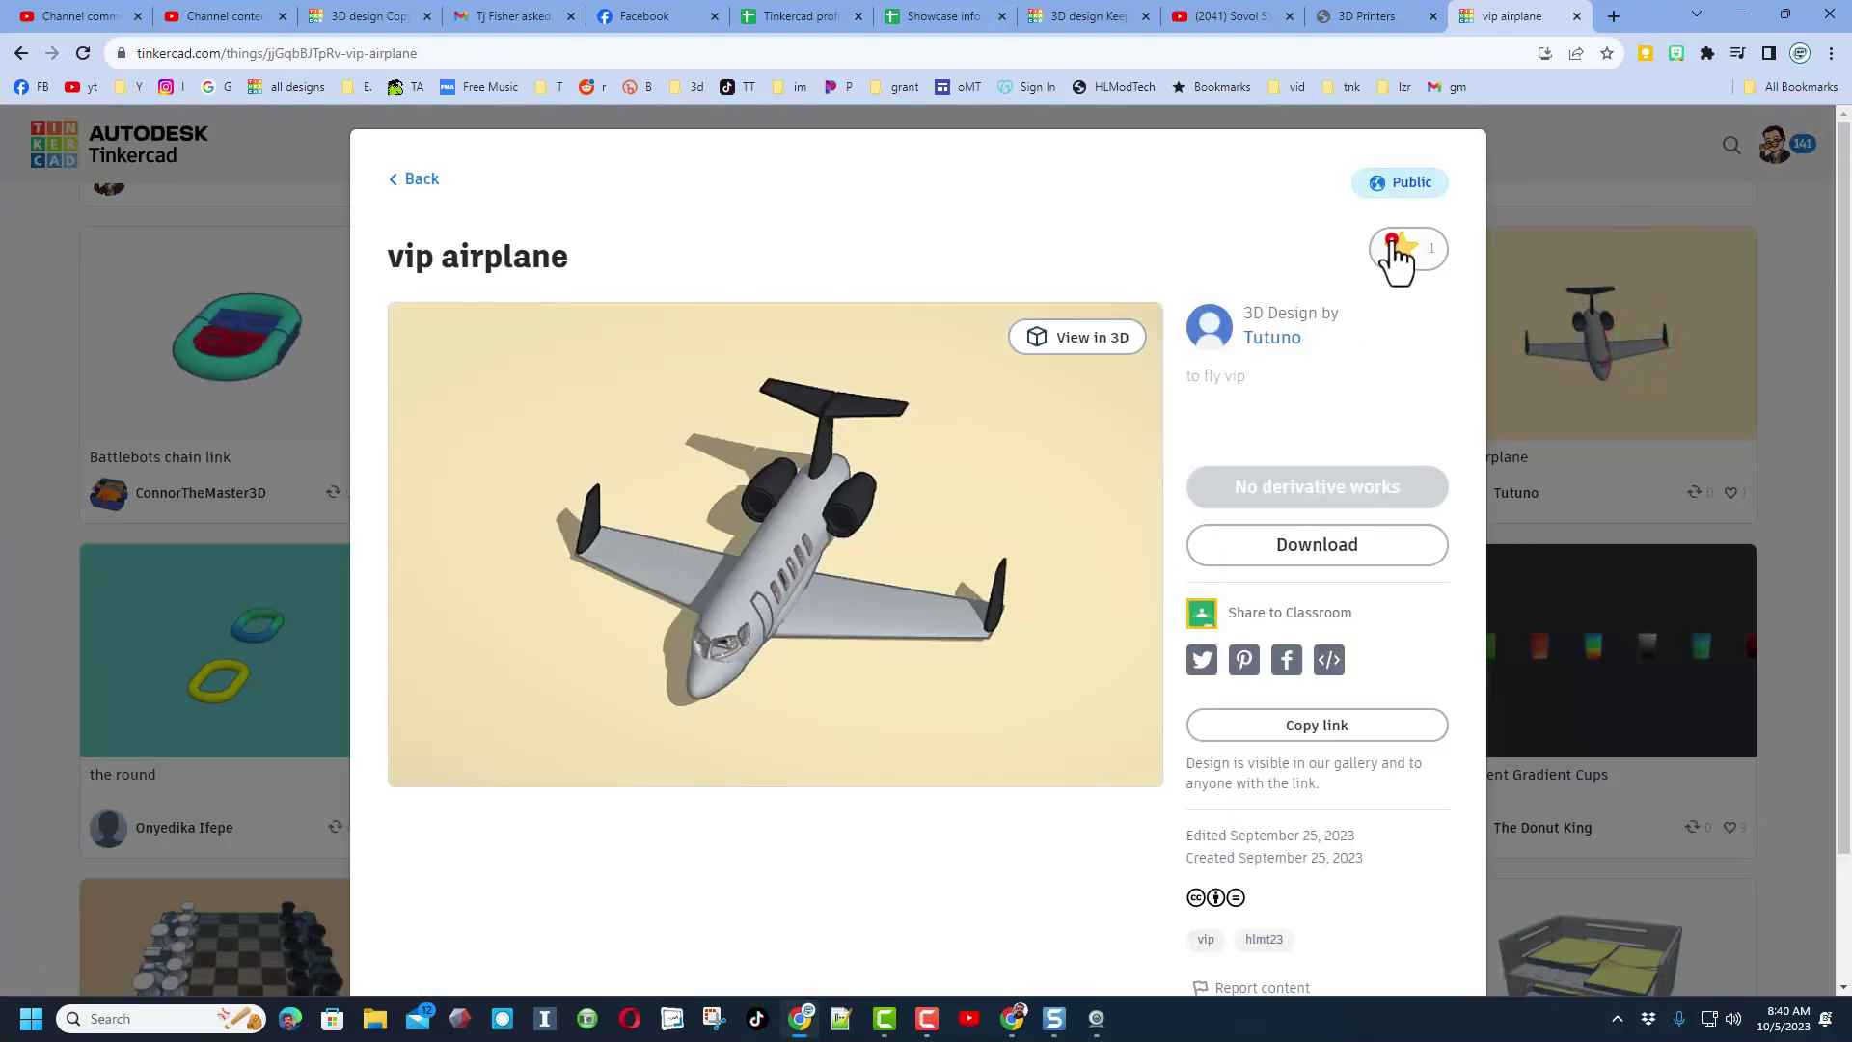
click(1396, 250)
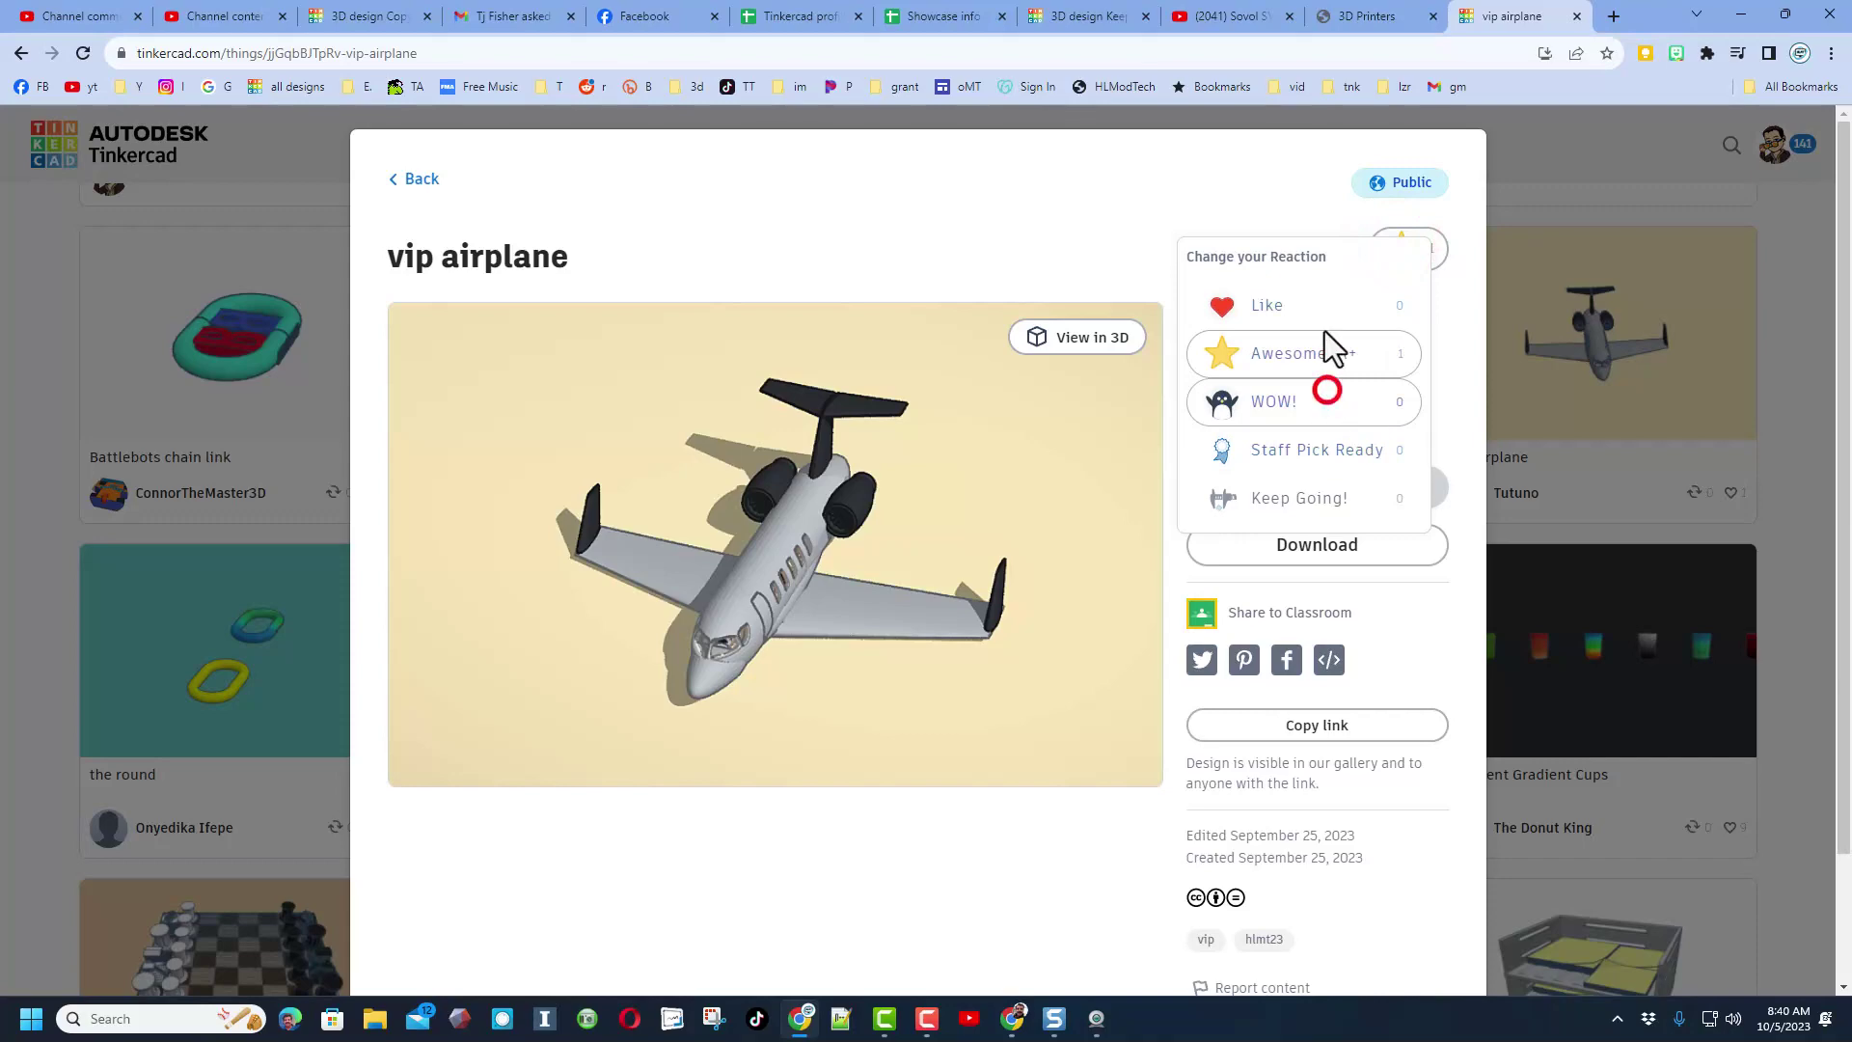
click(1280, 116)
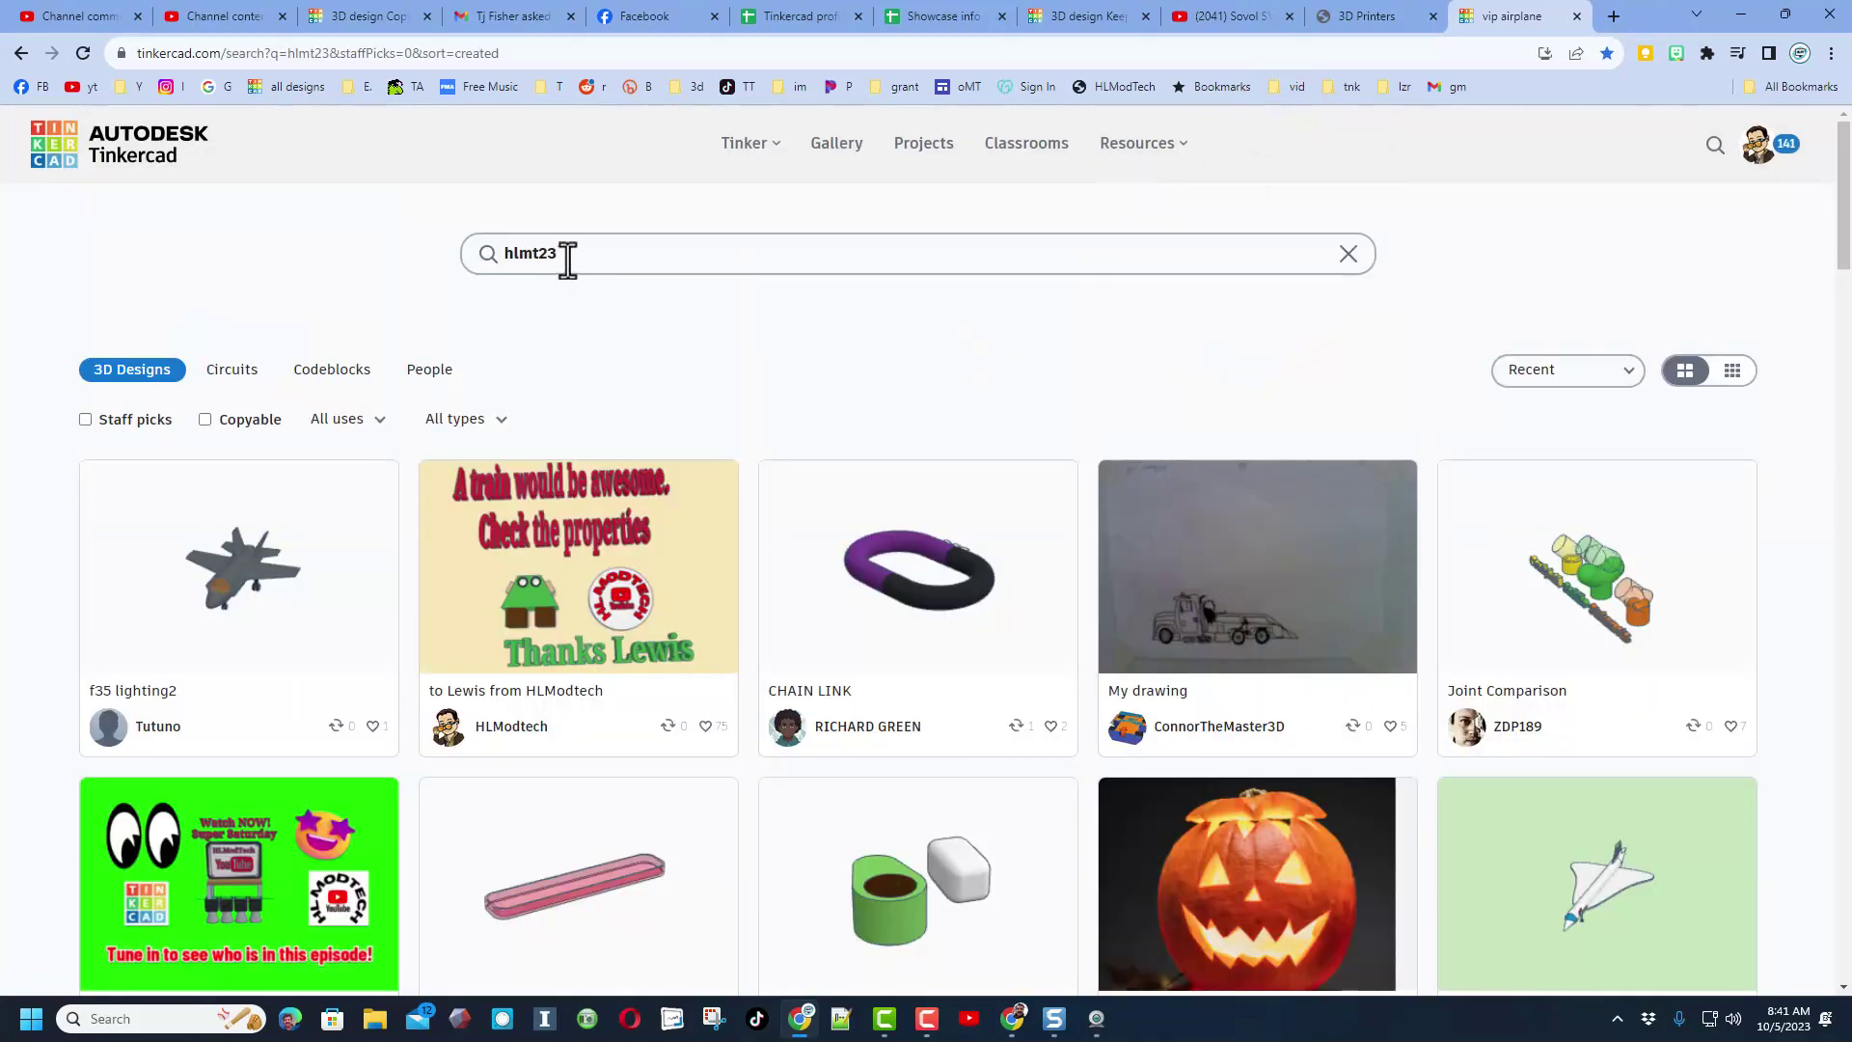
Replace the hlmt23 search with 'usa23' and open the 50 States Contest design.
double_click(568, 254)
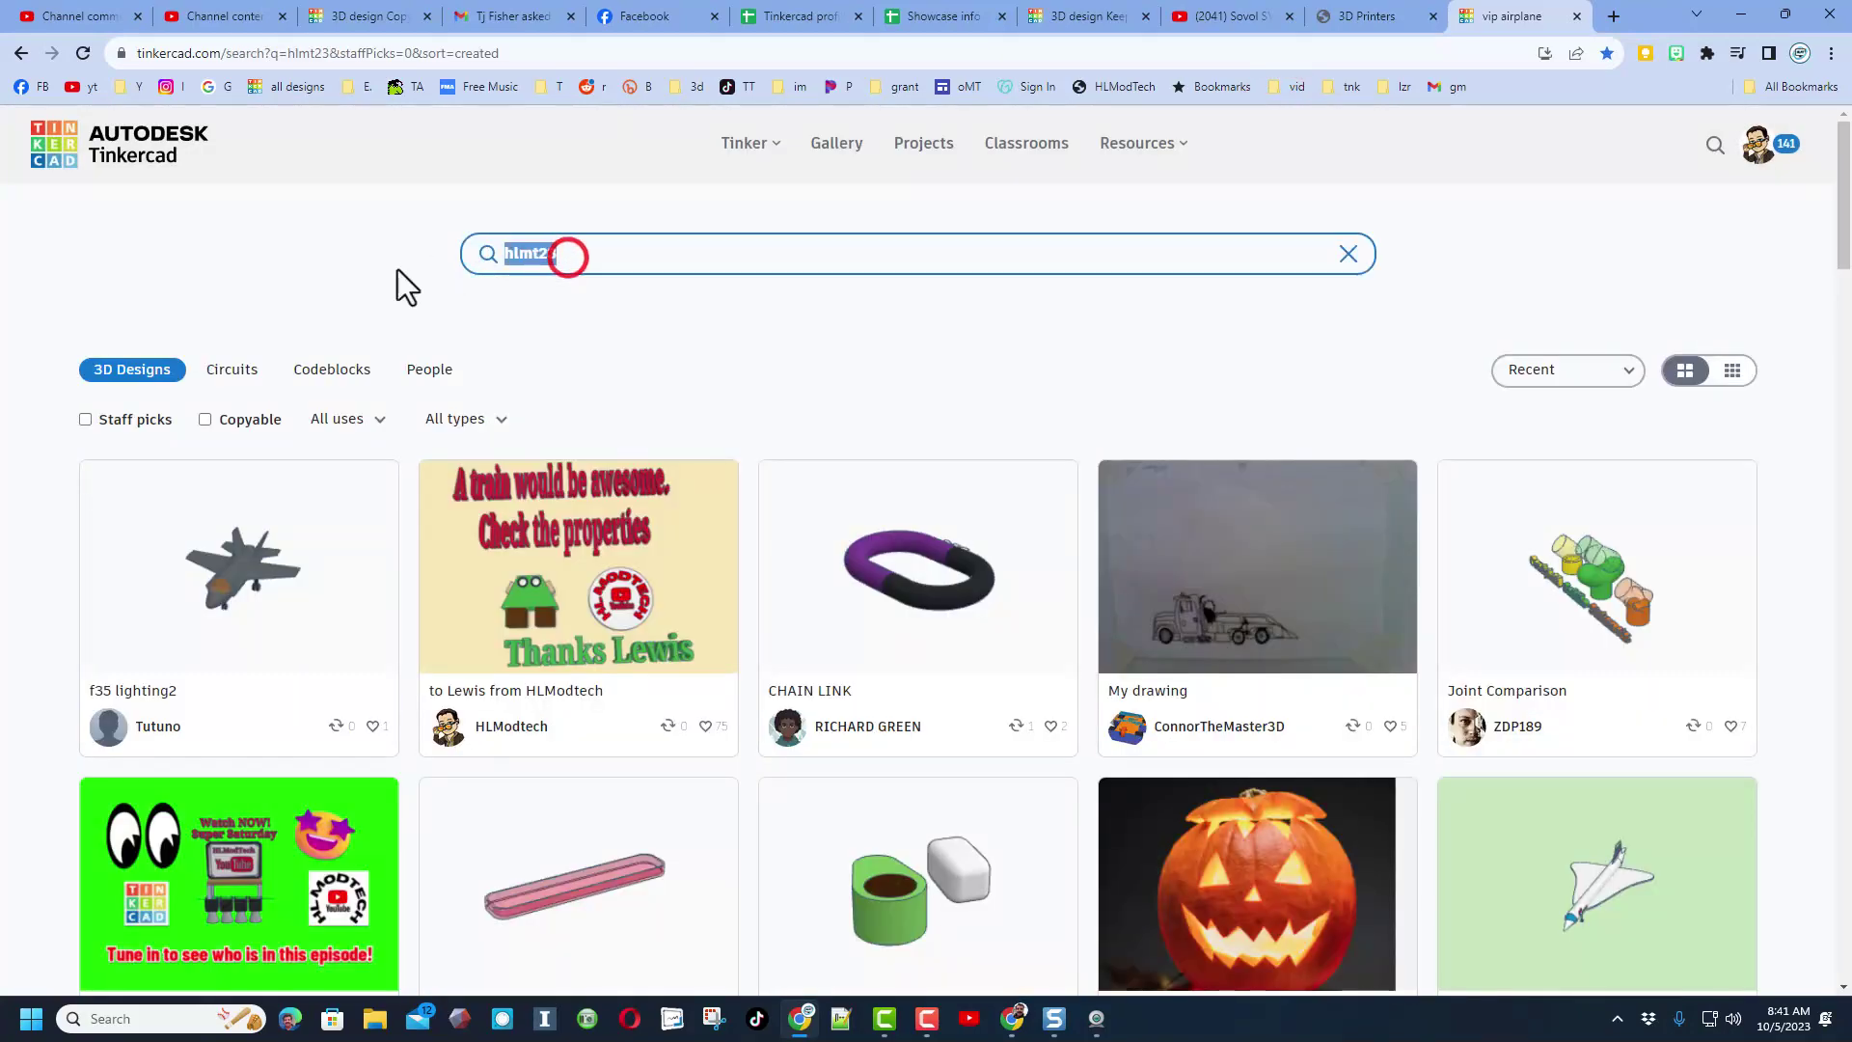
text(usa)
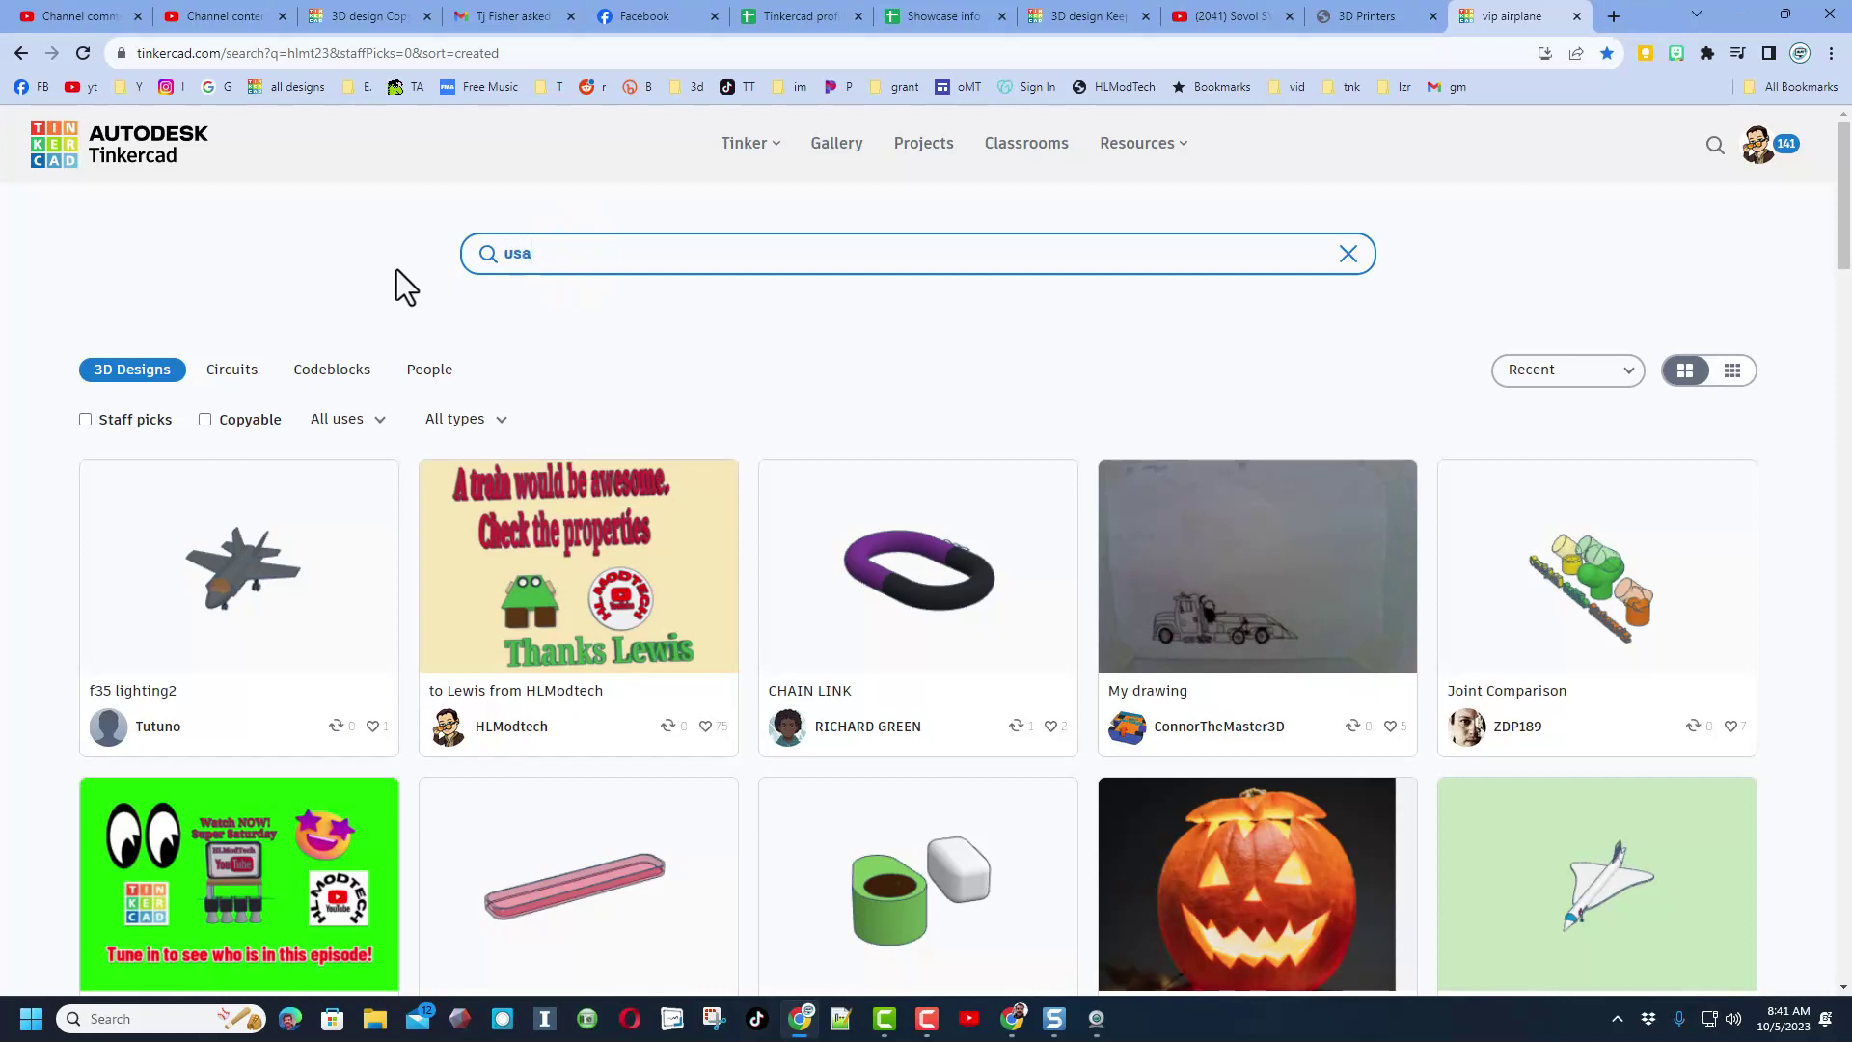
text(23)
key(Return)
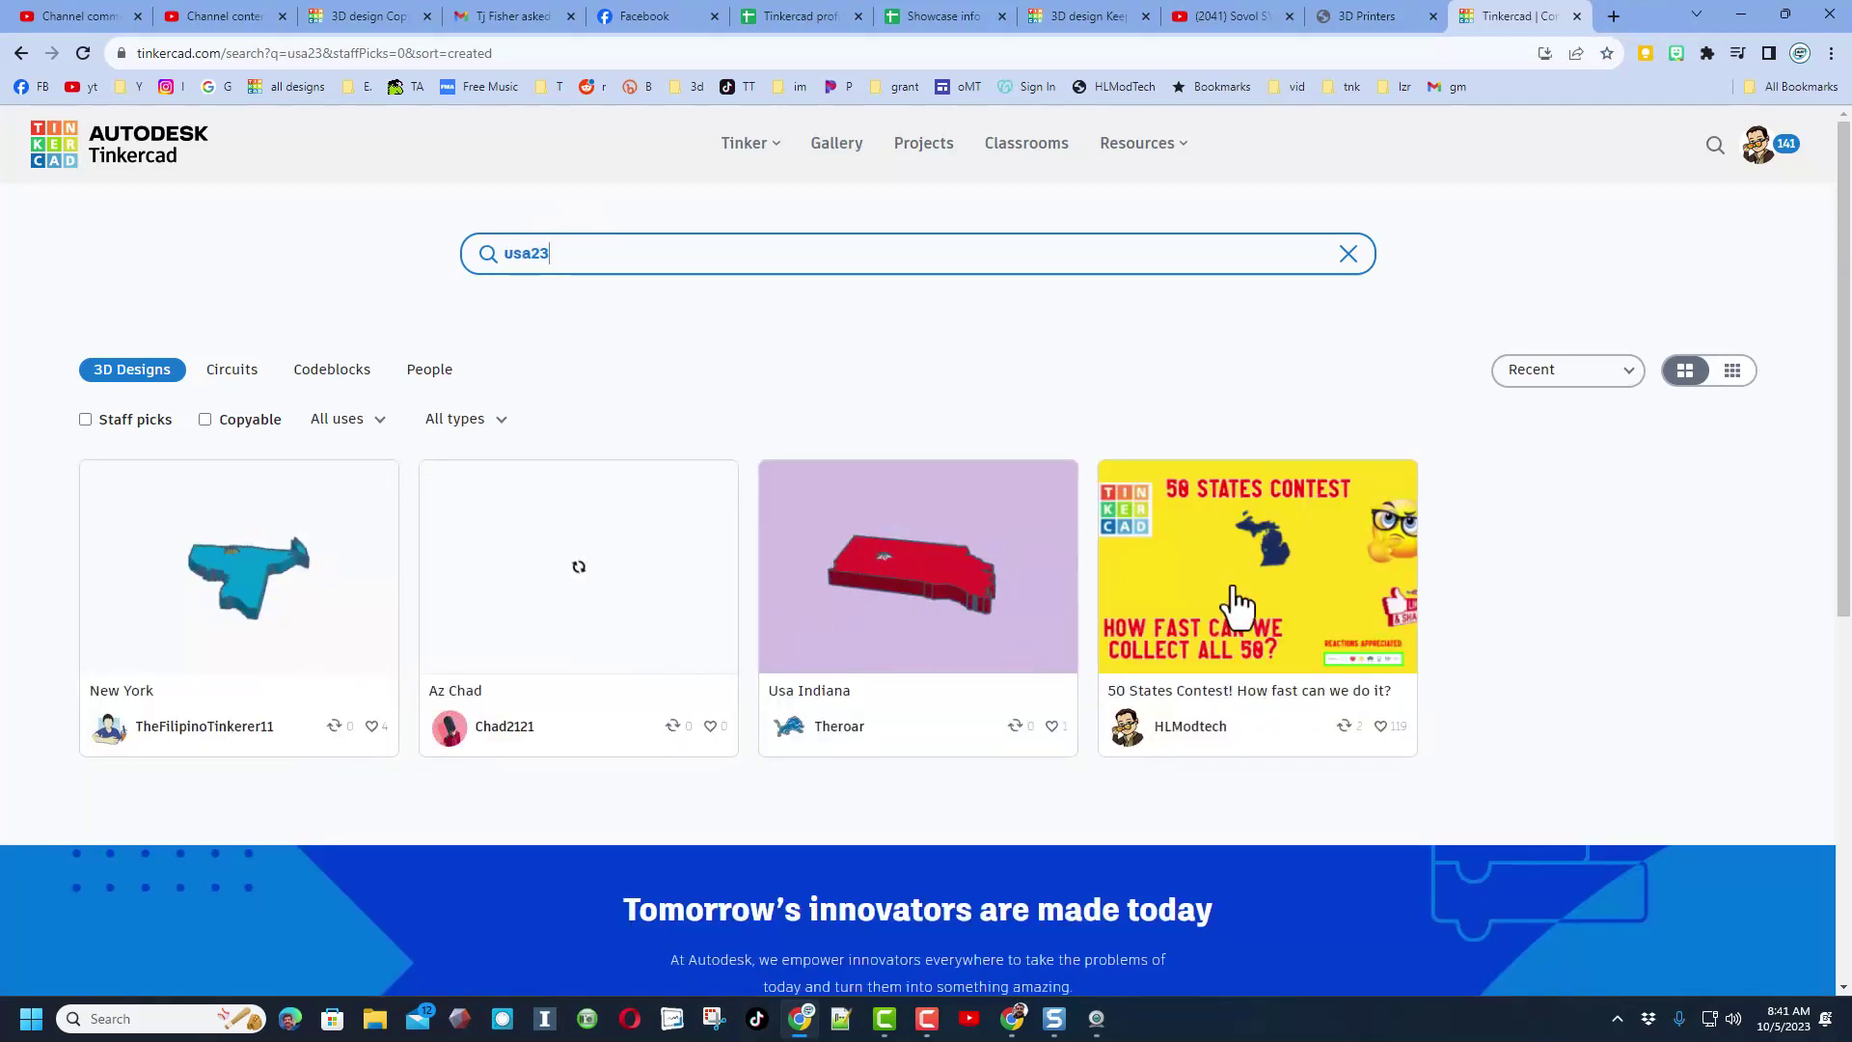
click(1117, 546)
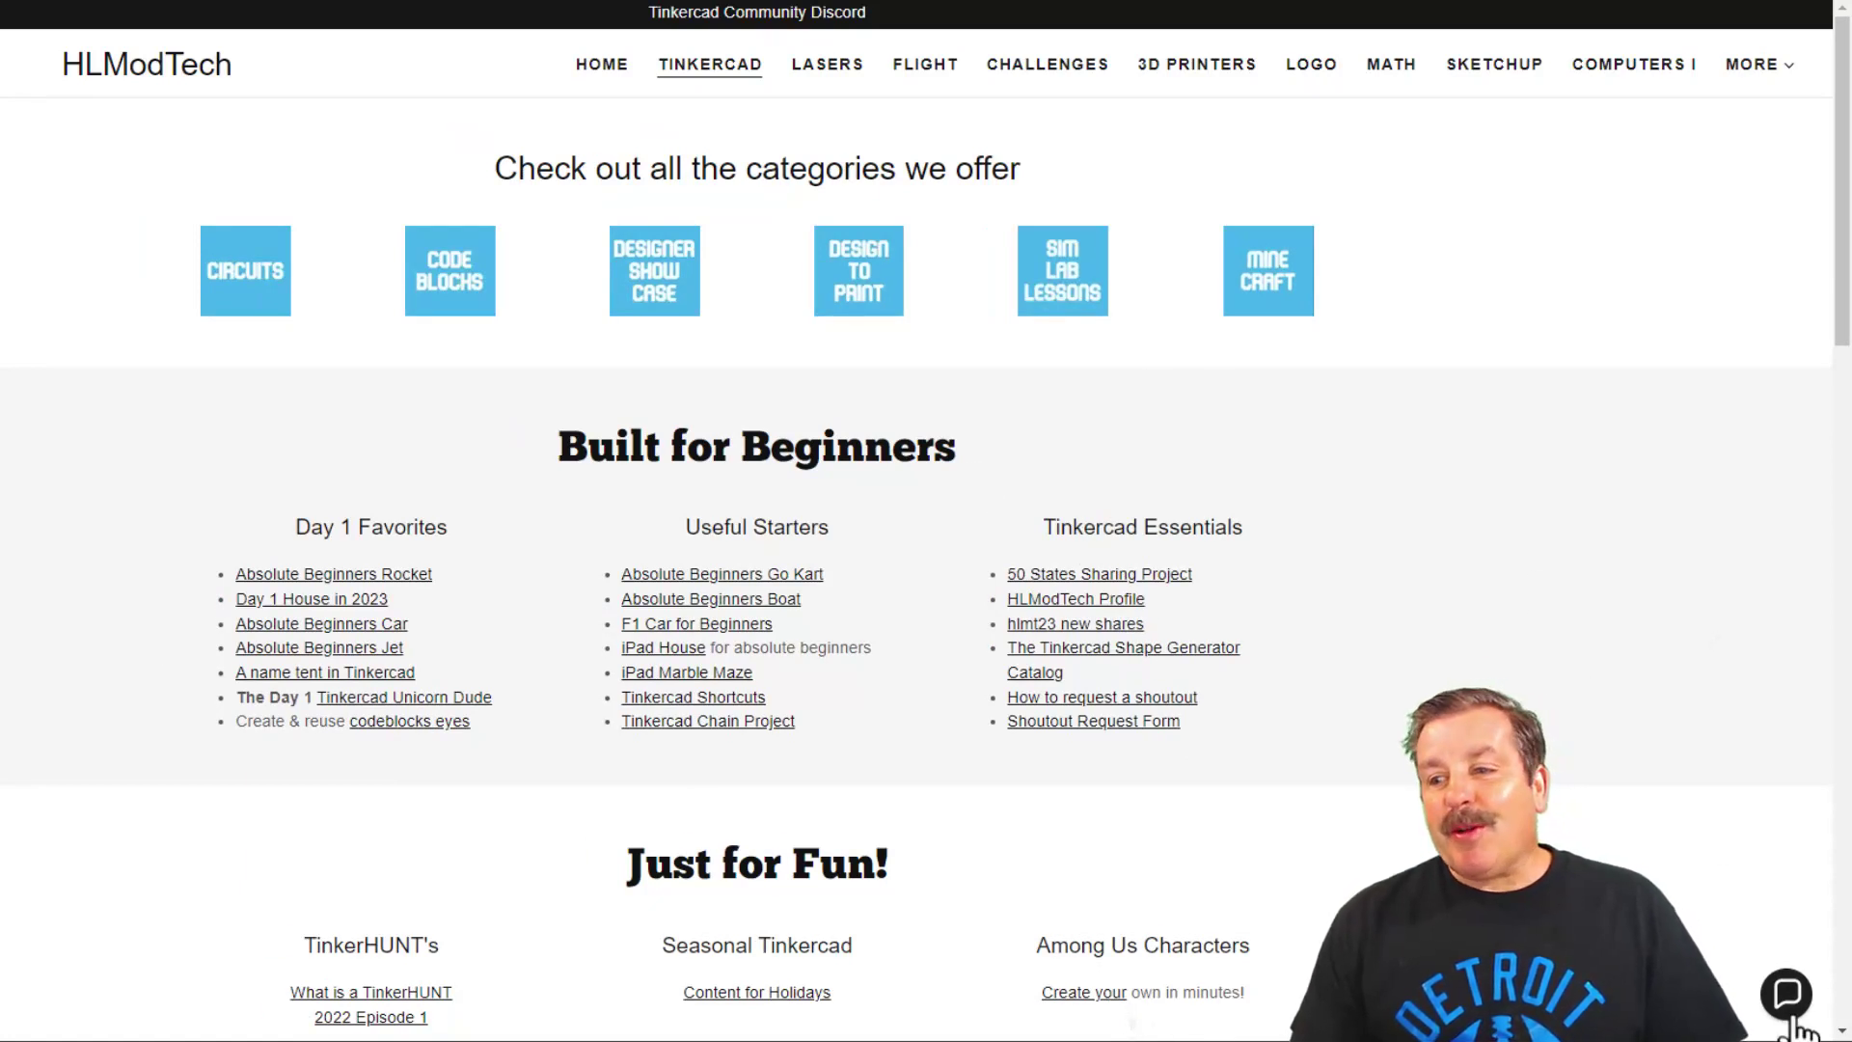
click(1785, 993)
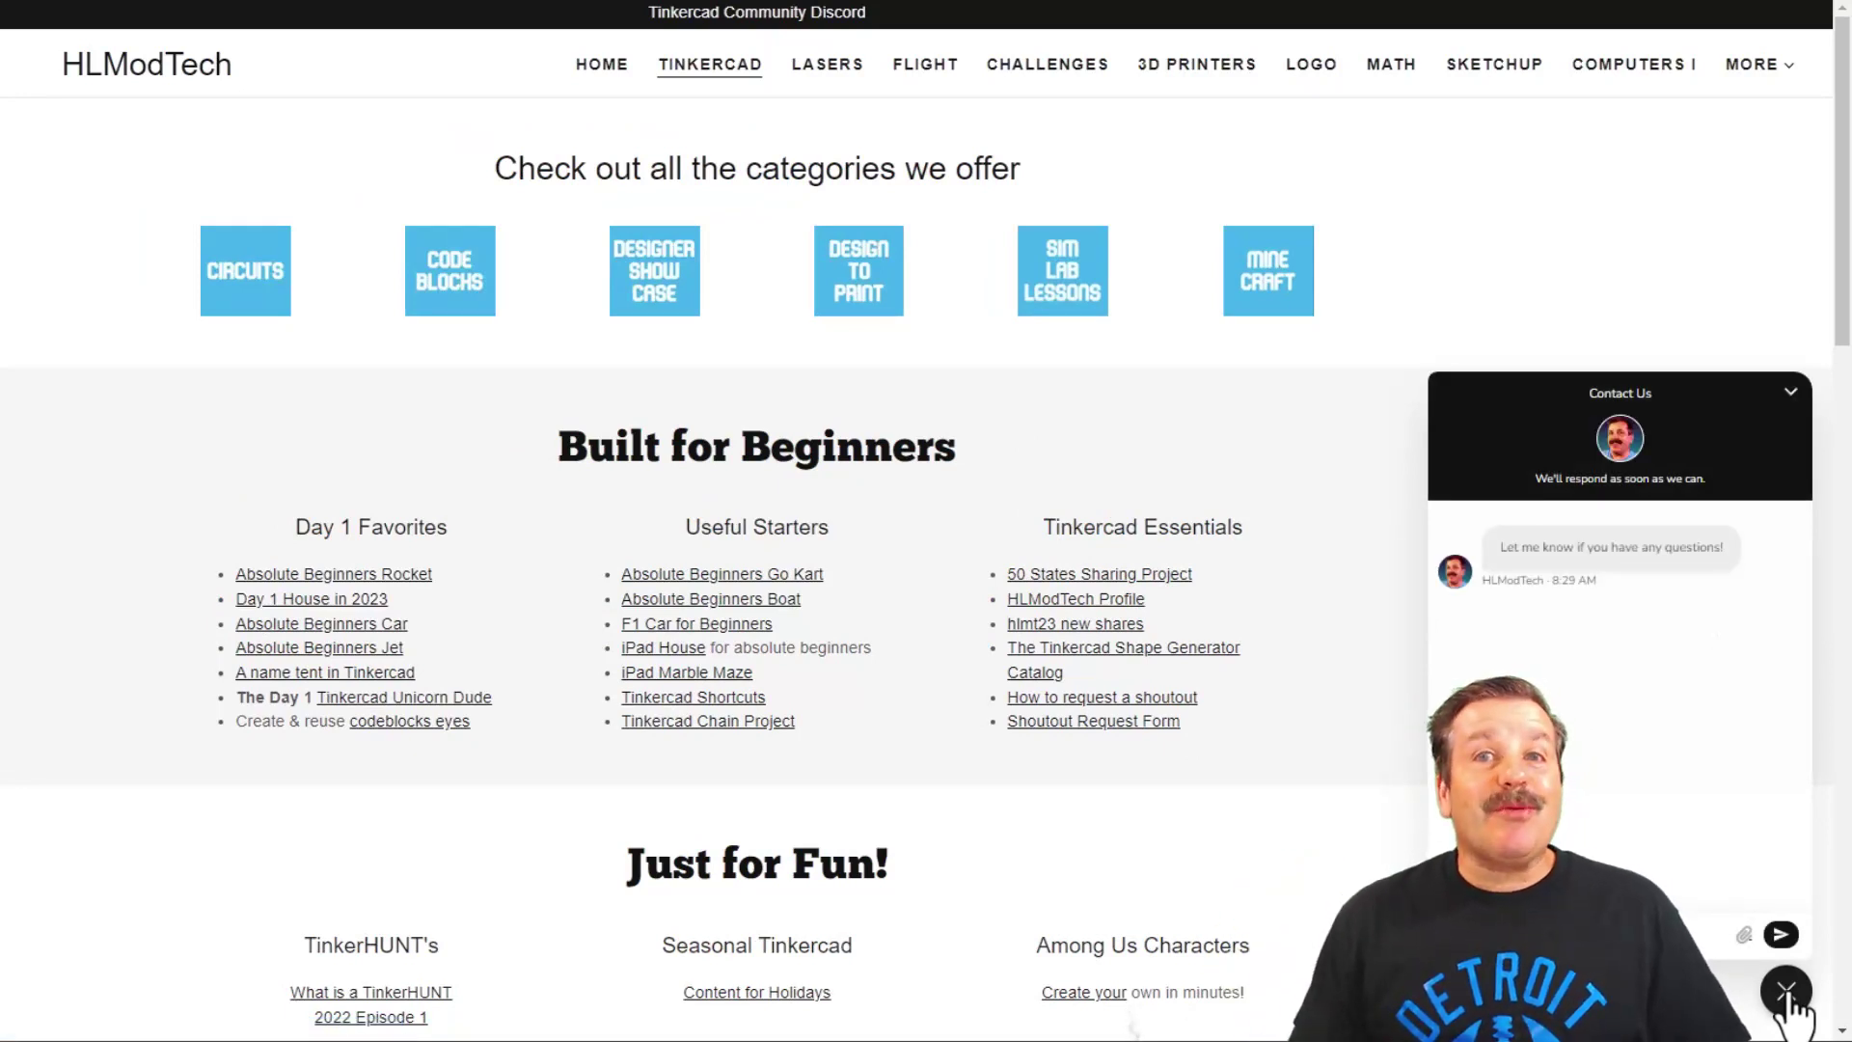
click(1787, 990)
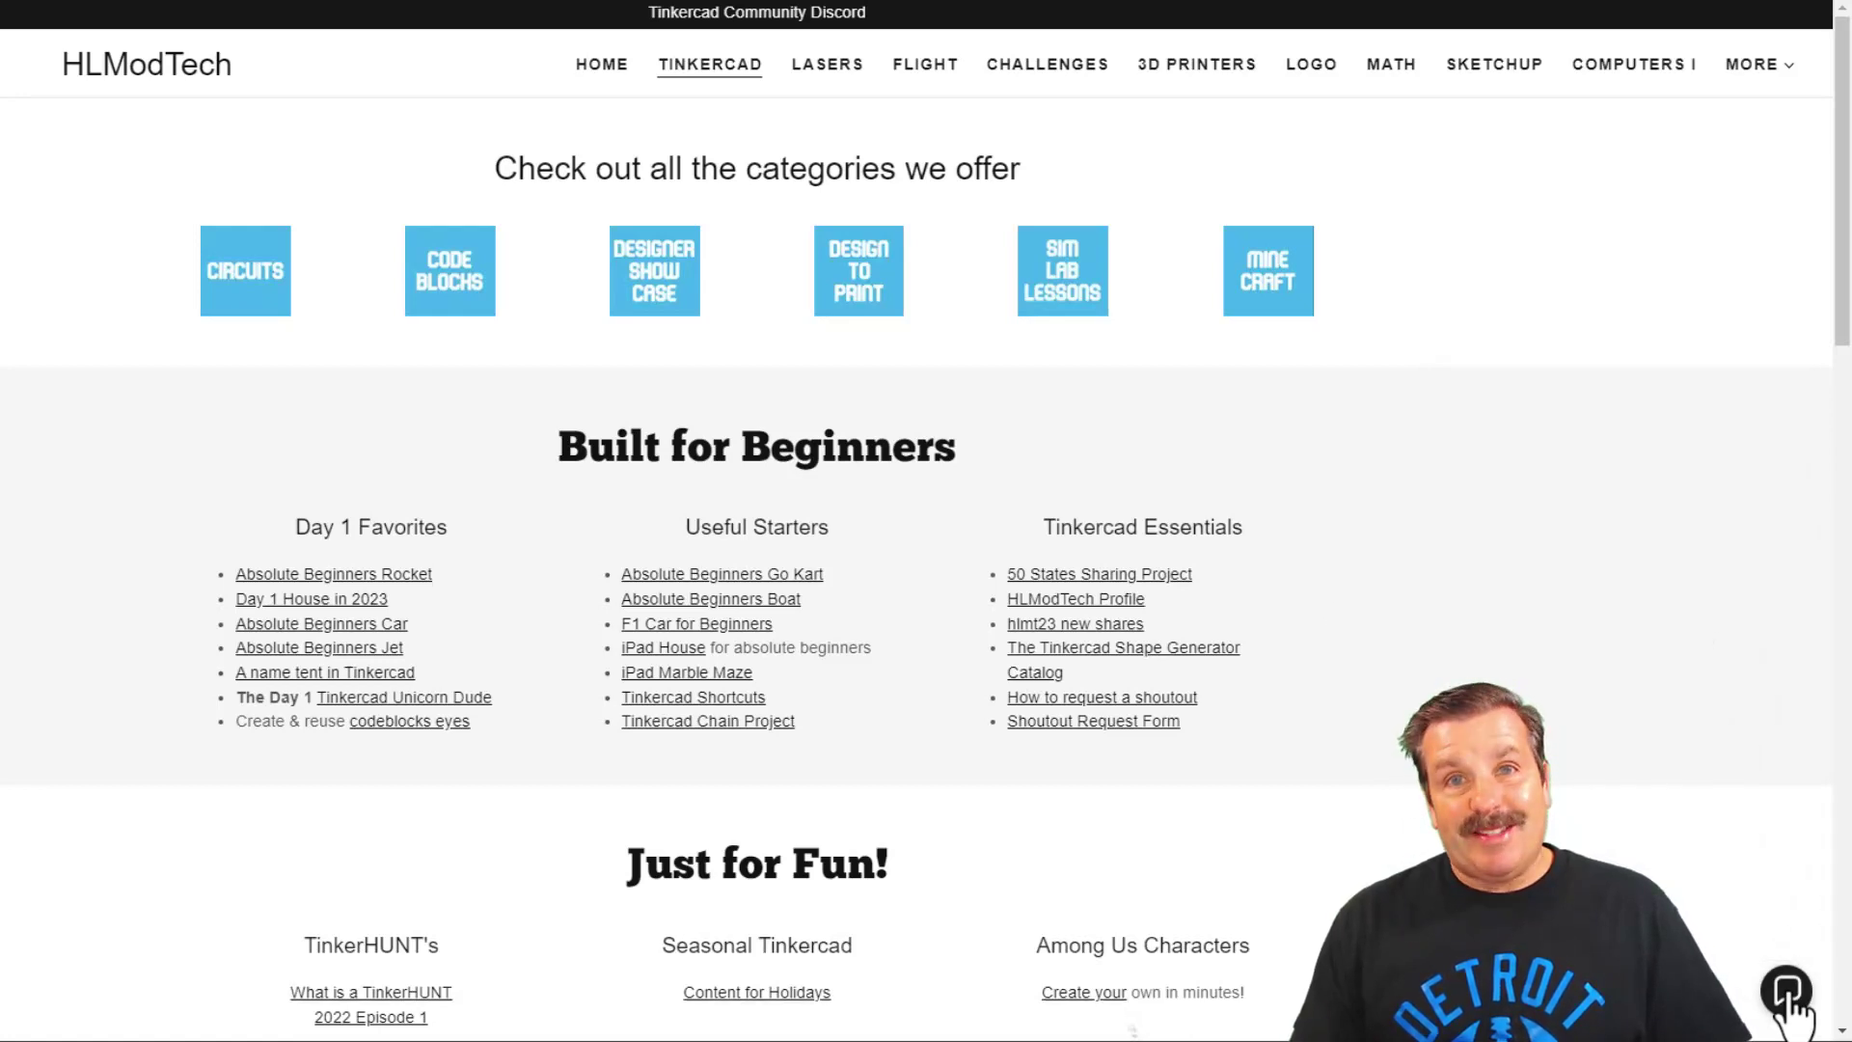
click(756, 14)
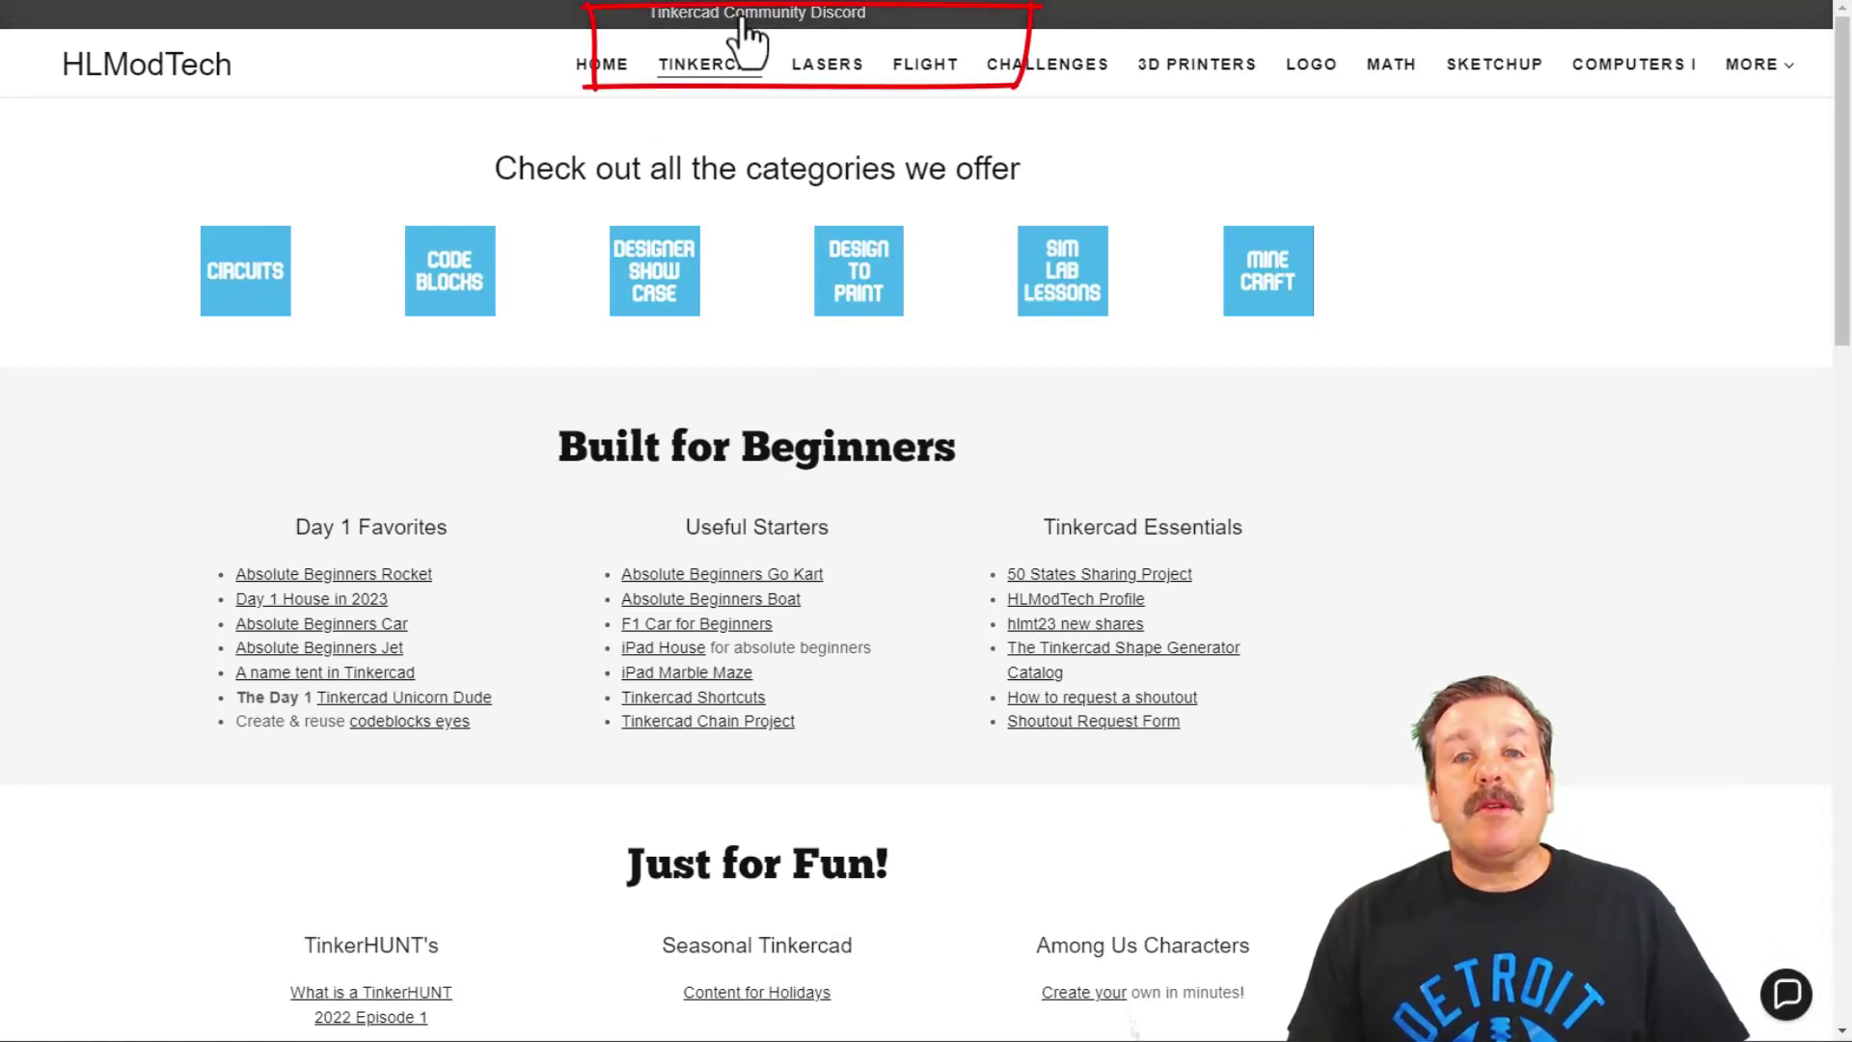